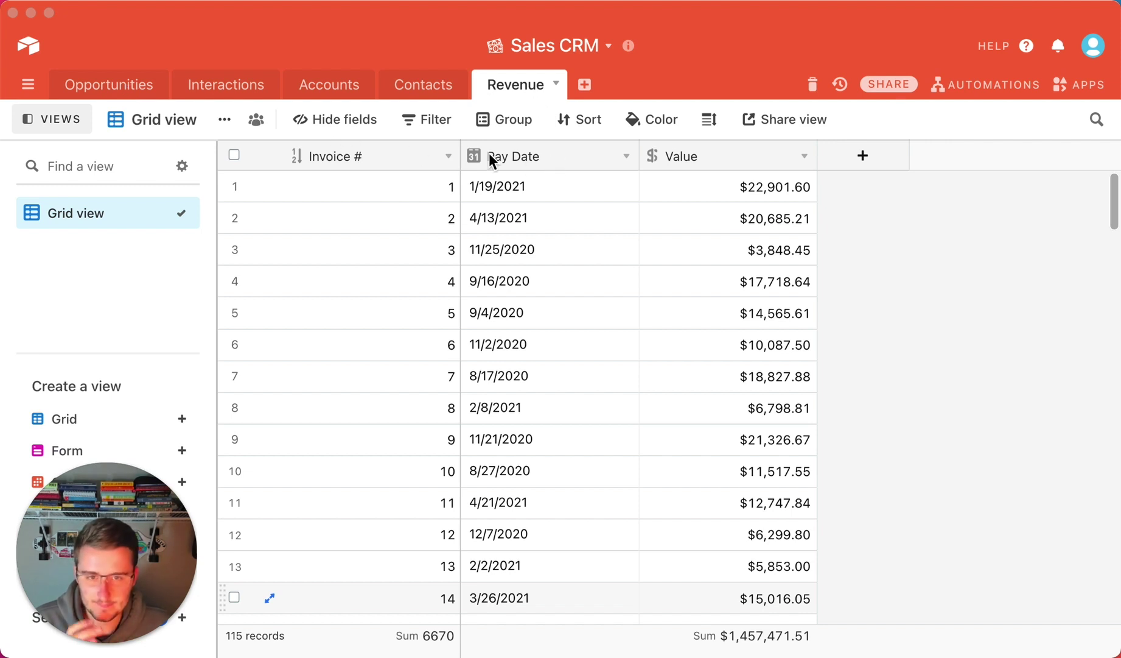
Step: Narrow the Invoice # column in the Revenue table
left_click_drag(461, 159, 395, 170)
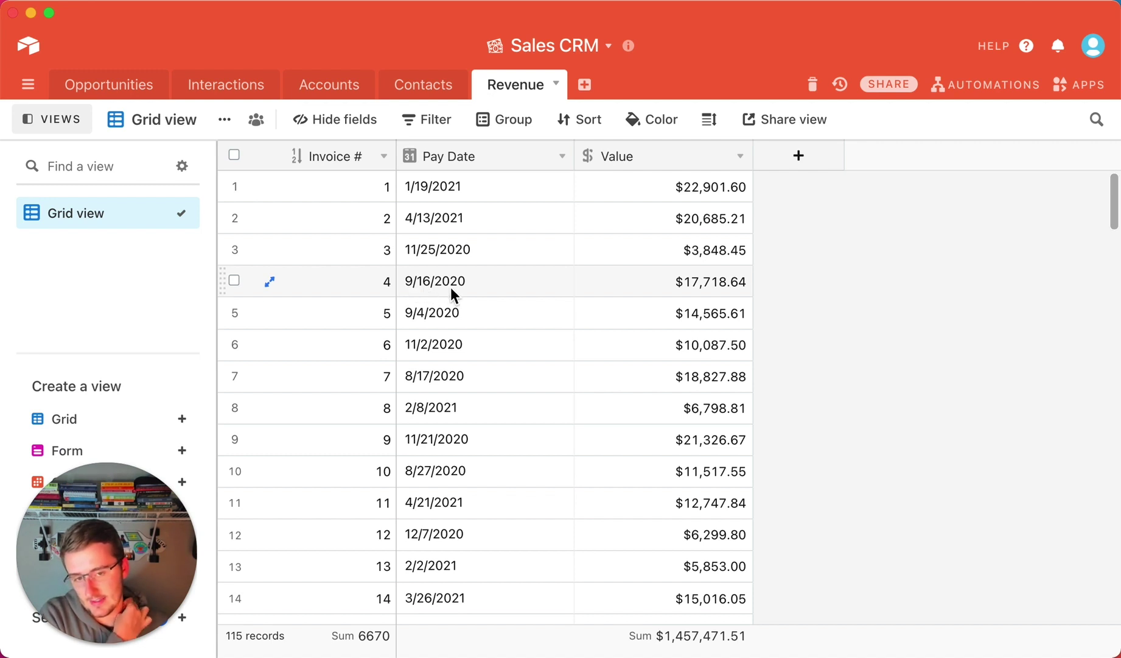
Step: In the Opportunities table, rename the Expected close date field to "Recieved Date"
left_click(135, 91)
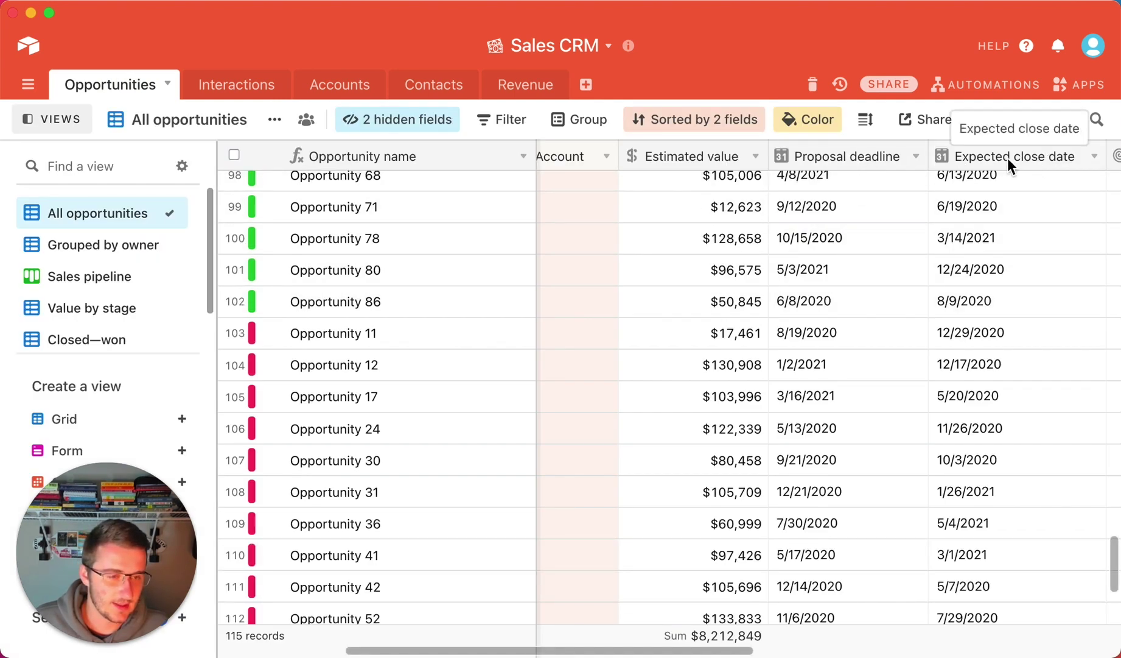
double_click(986, 158)
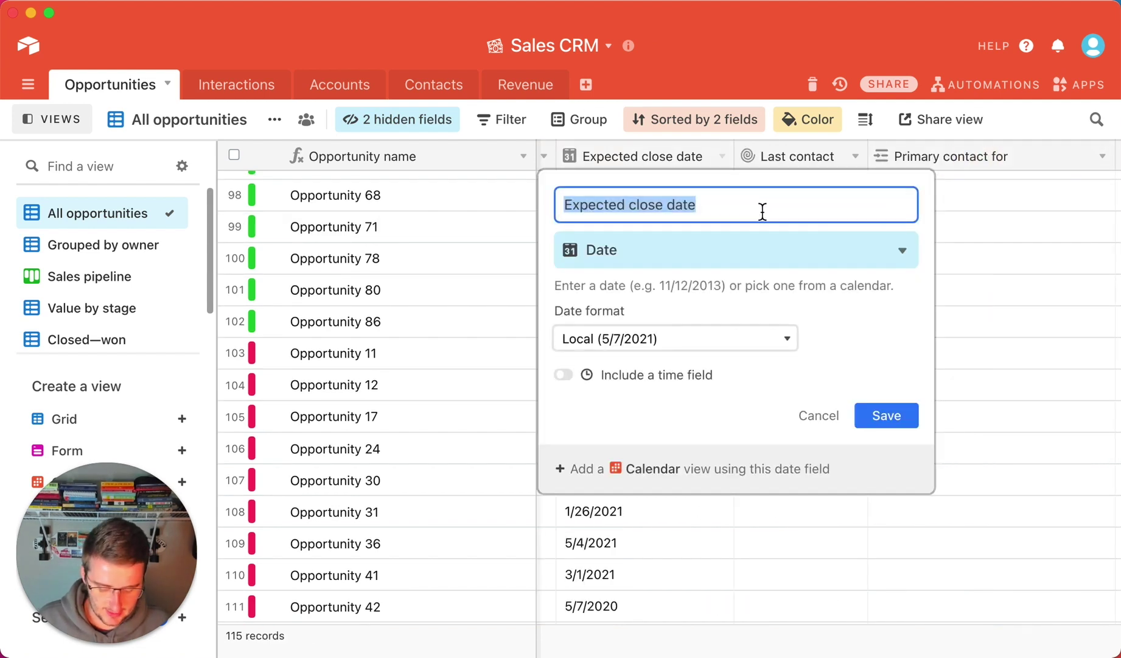
type("R")
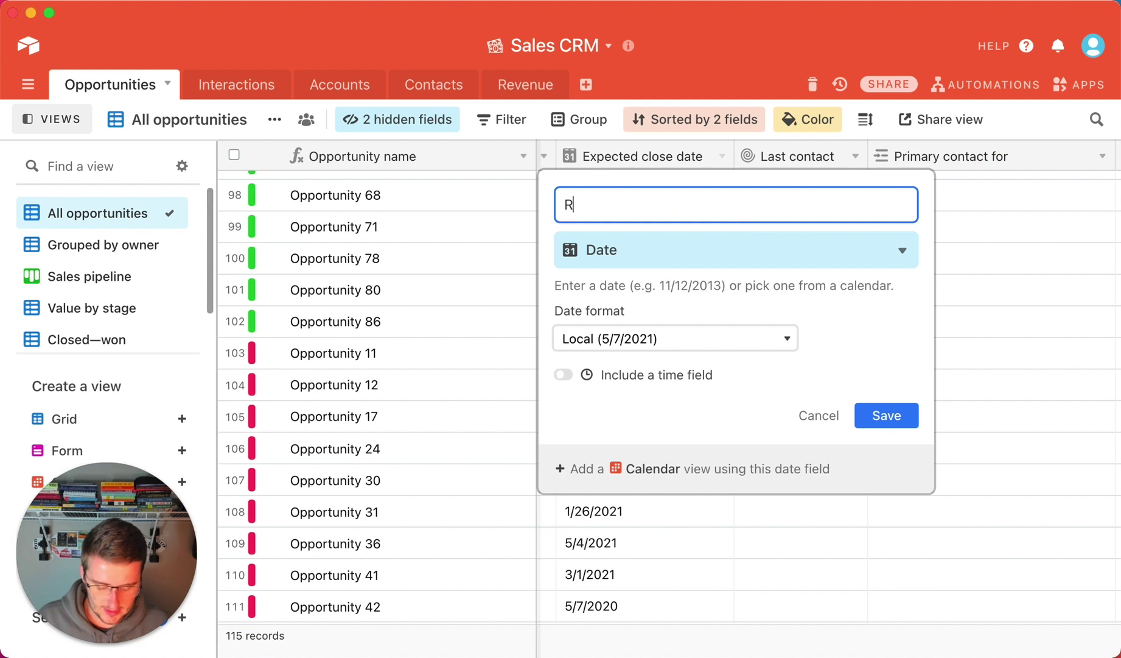
type("ecieved")
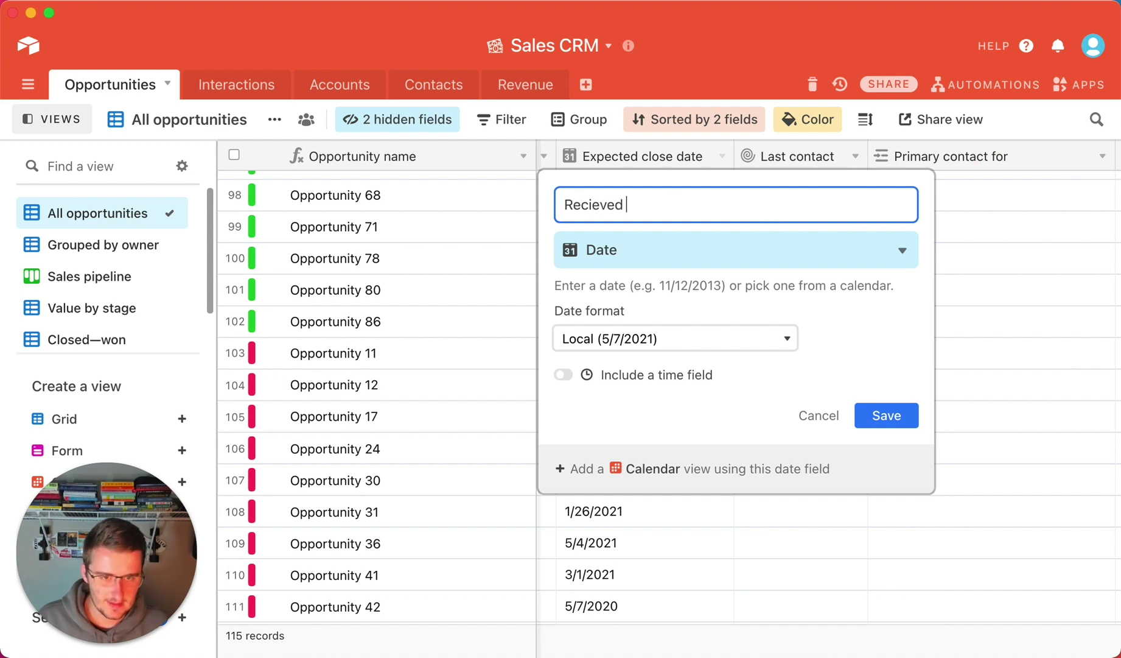
type(" Date")
left_click(895, 414)
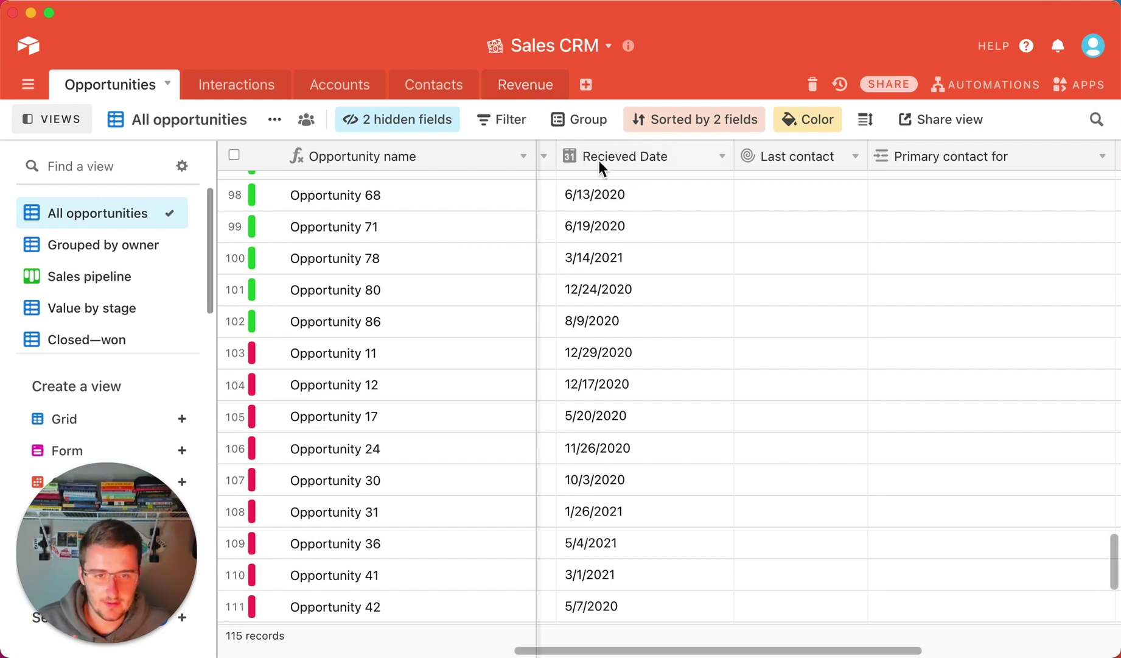
Step: Insert a Formula field named "Month ID" directly after the Recieved Date field
right_click(625, 152)
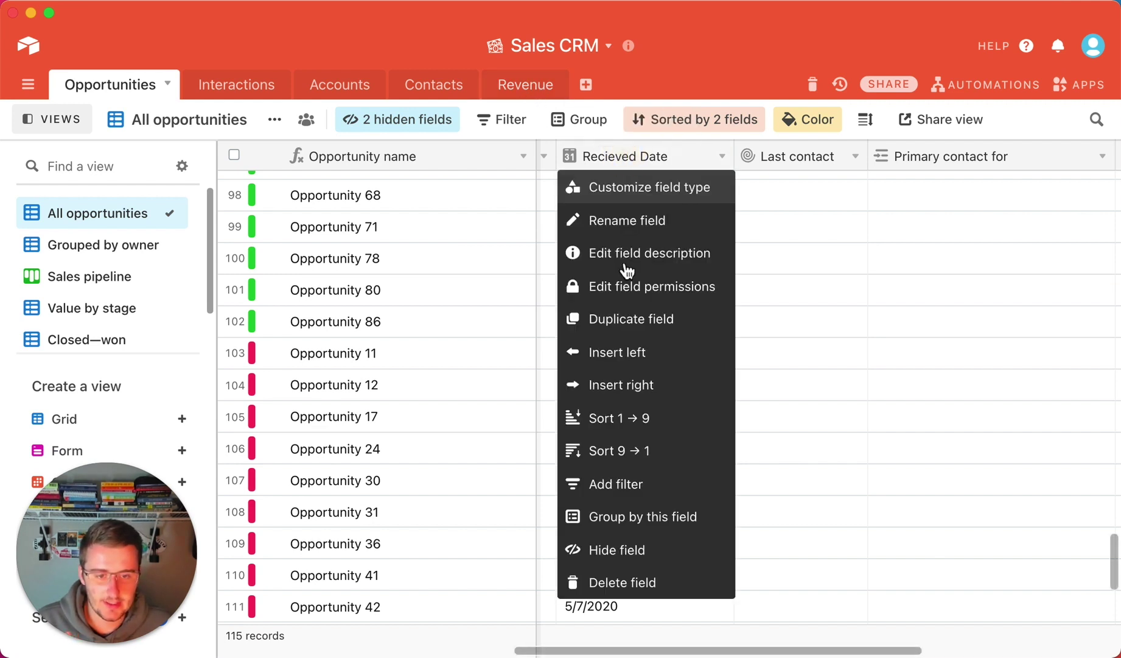
left_click(641, 398)
scroll(834, 383, "down", 8)
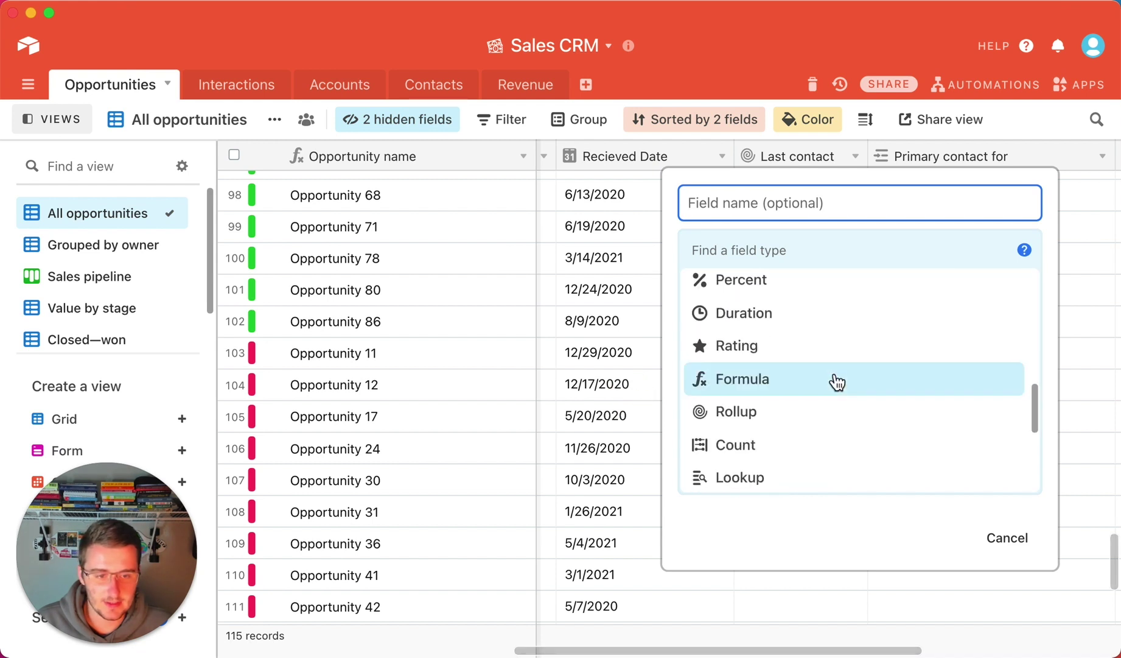
left_click(778, 384)
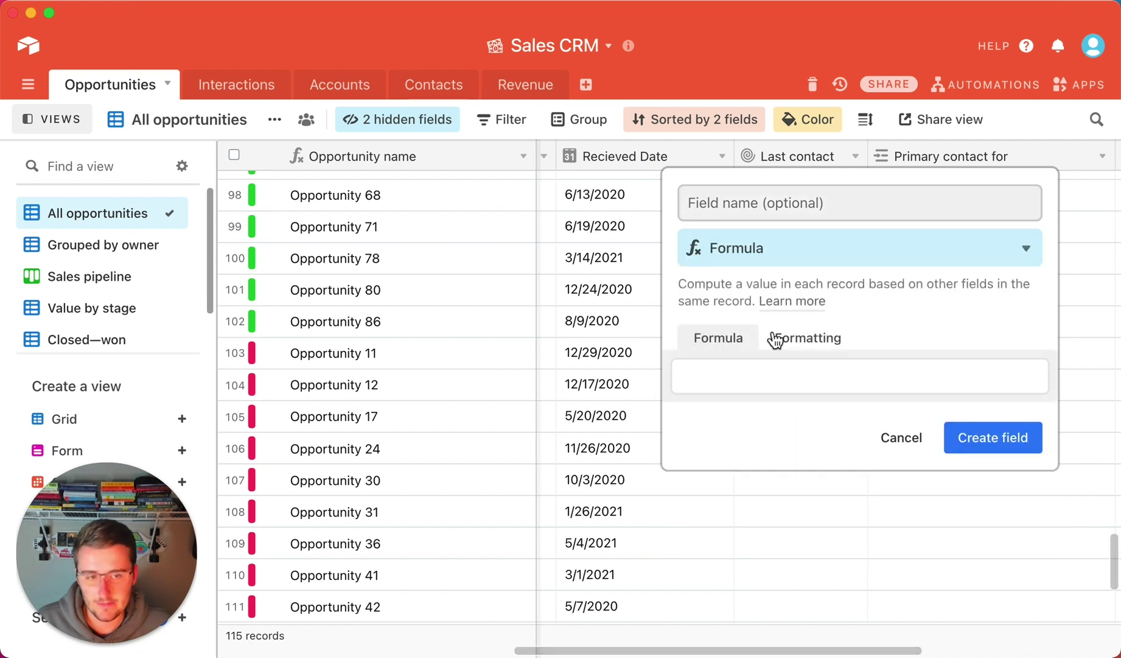
left_click(773, 210)
type("Mon")
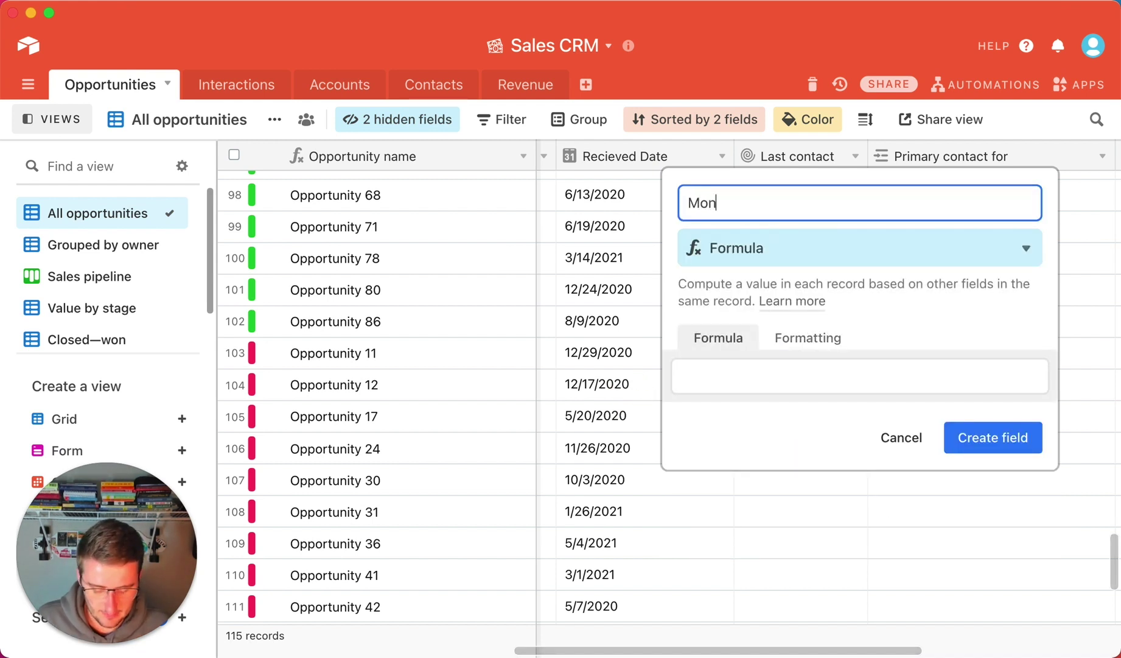
type("th ID")
Step: Enter the formula CONCATENATE(DATETIME_FORMAT({Pay Date},'MMM')," ",DATETIME_FORMAT({Pay Date},'YYYY')) and try to create the Month ID field
left_click(789, 384)
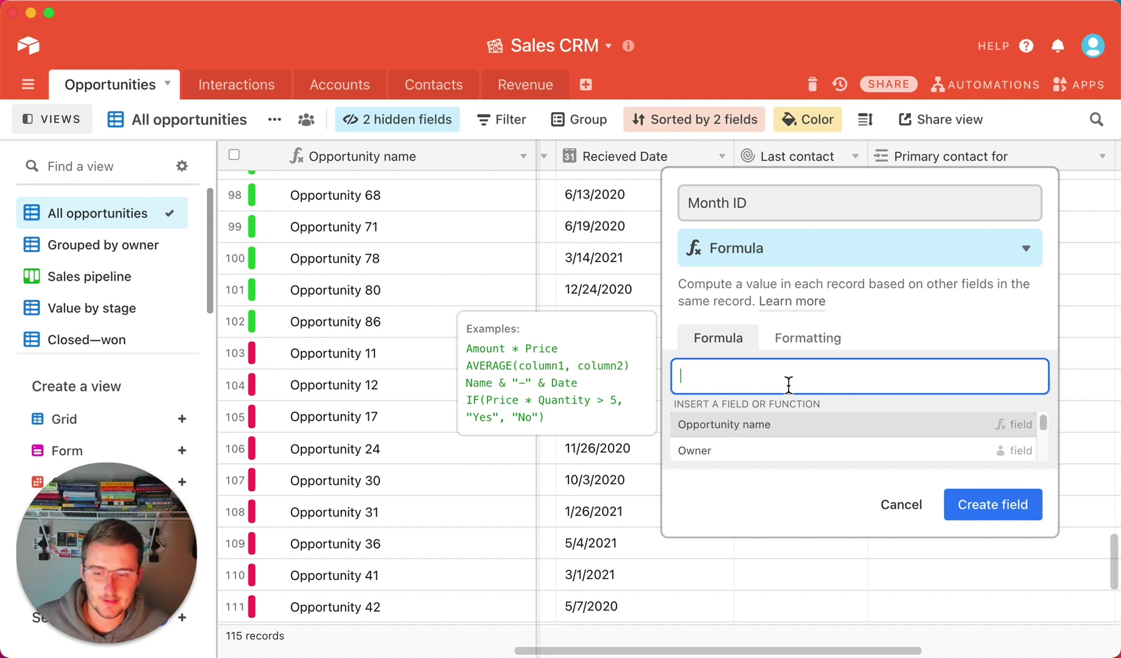
type("CONCATENATE(DATETIME_FORMAT({Pay Date},'MMM'),\" \",DATETIME_FORMAT({Pay Date},'YYYY'))")
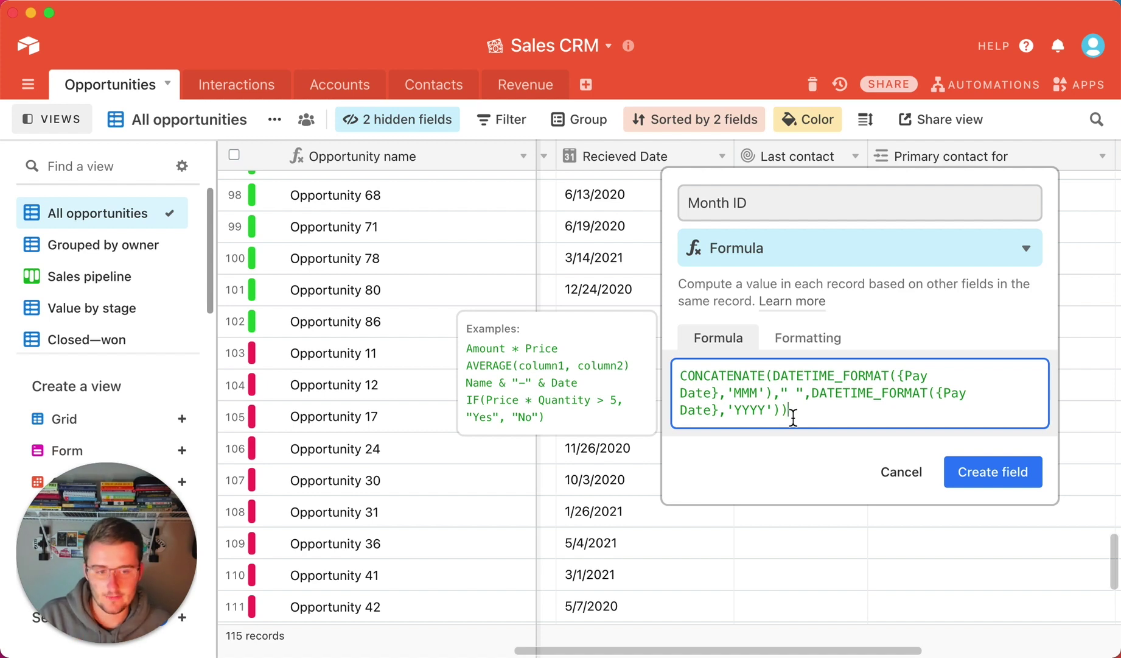
left_click(1012, 472)
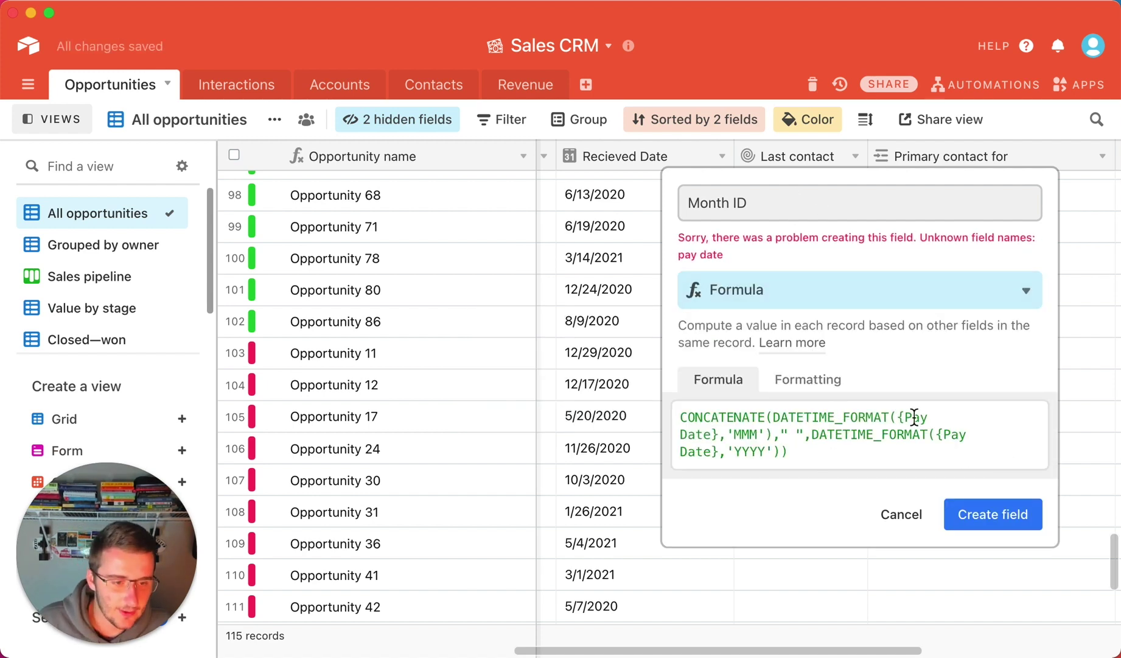
Step: Replace both {Pay Date} references in the Month ID formula with {Recieved Date} and create the field
left_click_drag(899, 419, 719, 437)
type("{rec")
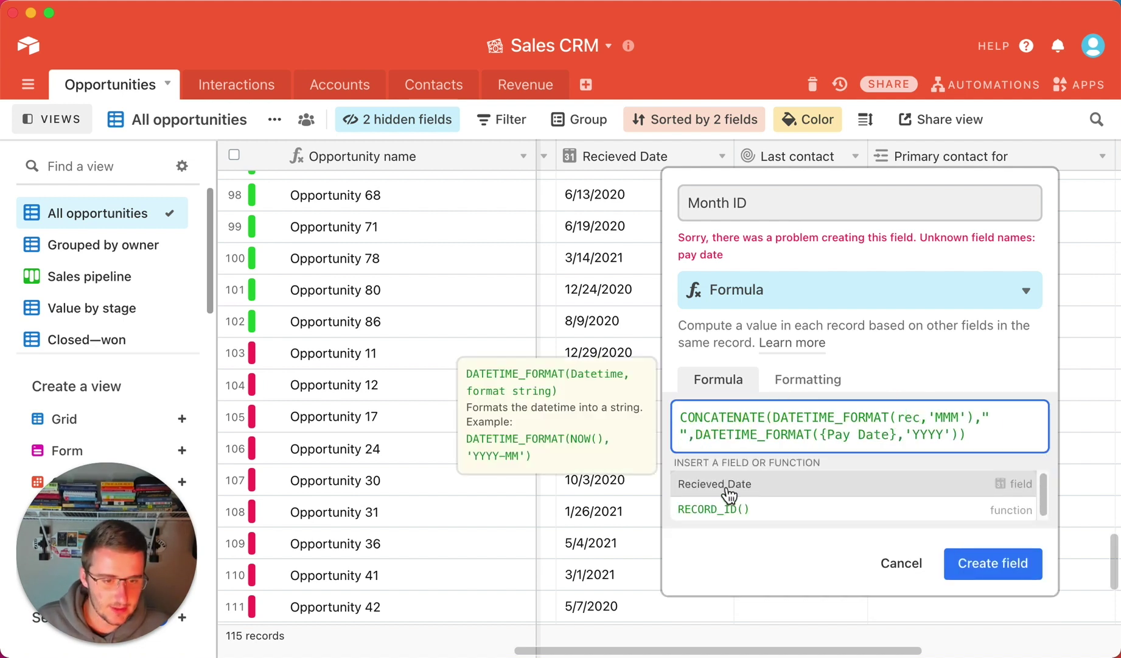
left_click(726, 490)
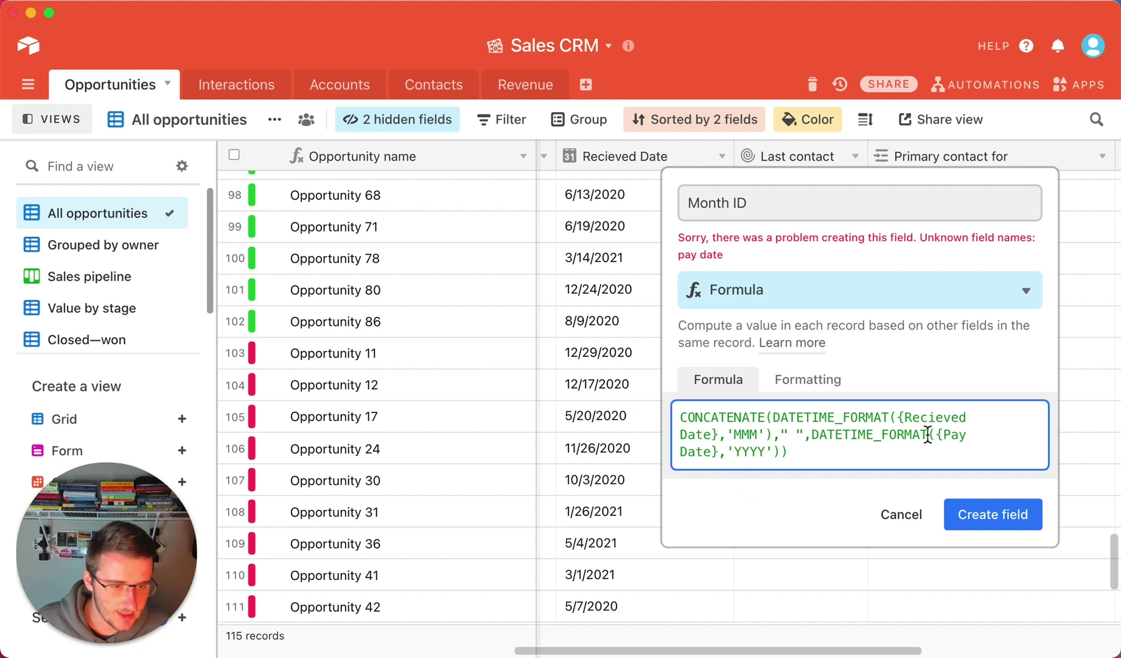
left_click_drag(940, 437, 719, 454)
type("rec")
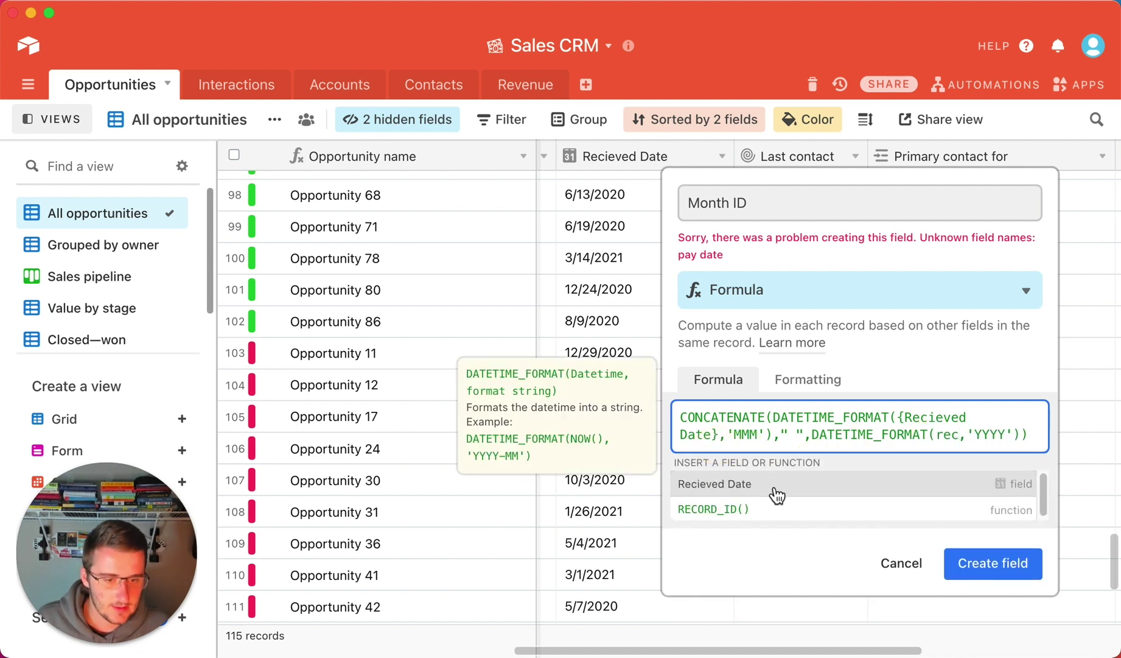
left_click(773, 490)
left_click(997, 518)
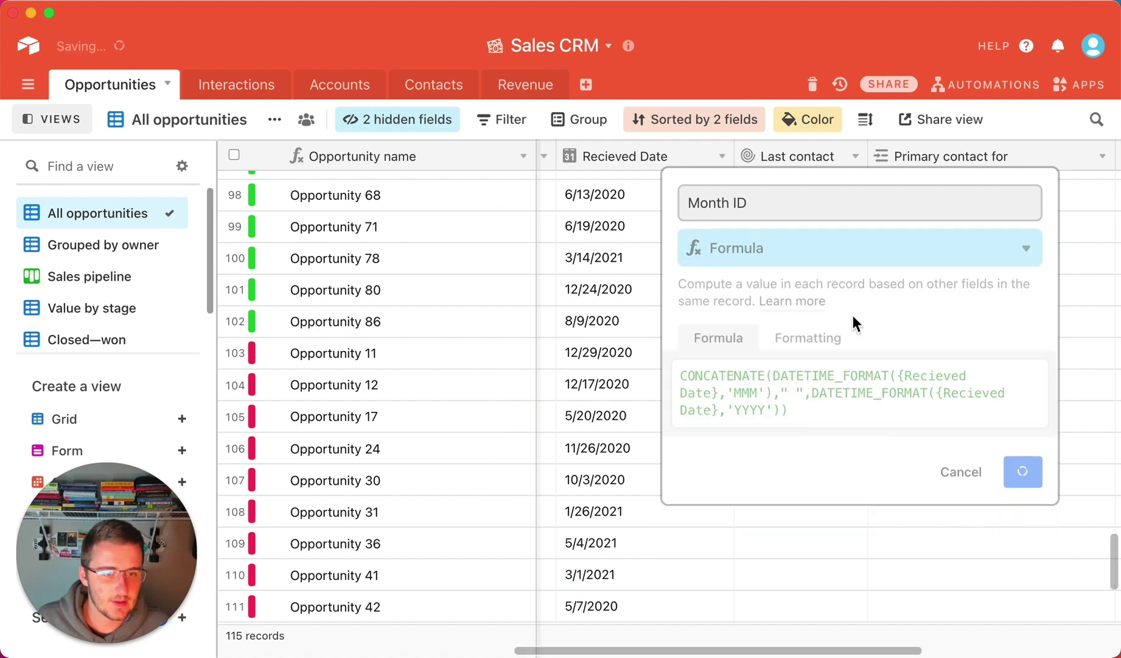
Step: Narrow the Month ID column and select the Recieved Date cell of Opportunity 17
left_click_drag(912, 156, 848, 155)
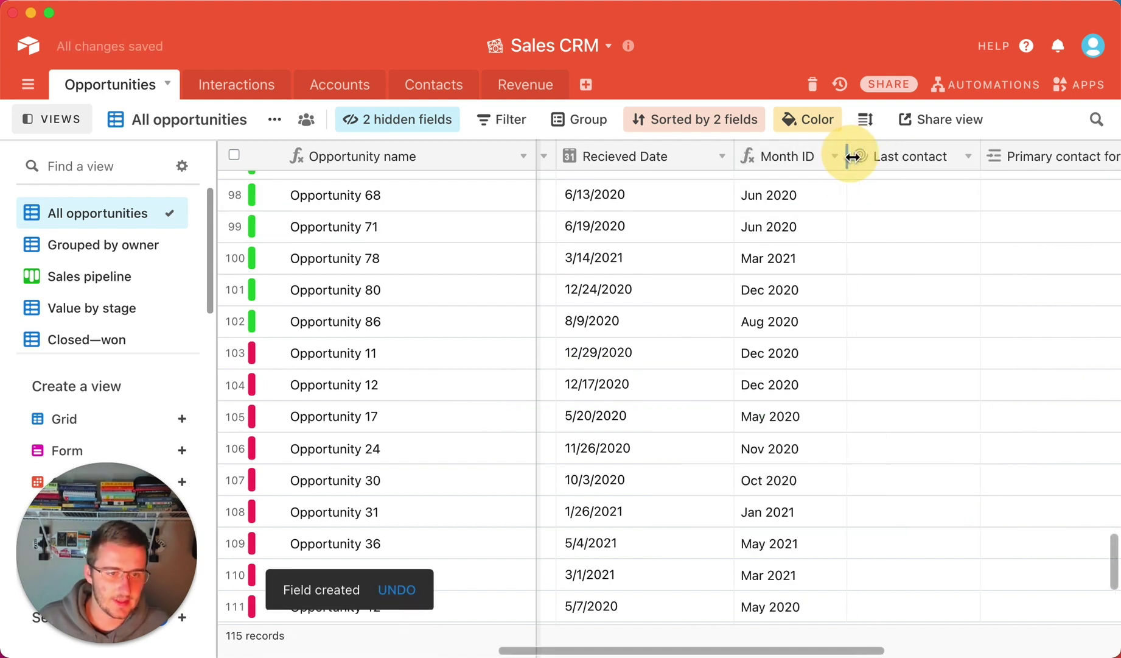
left_click(569, 414)
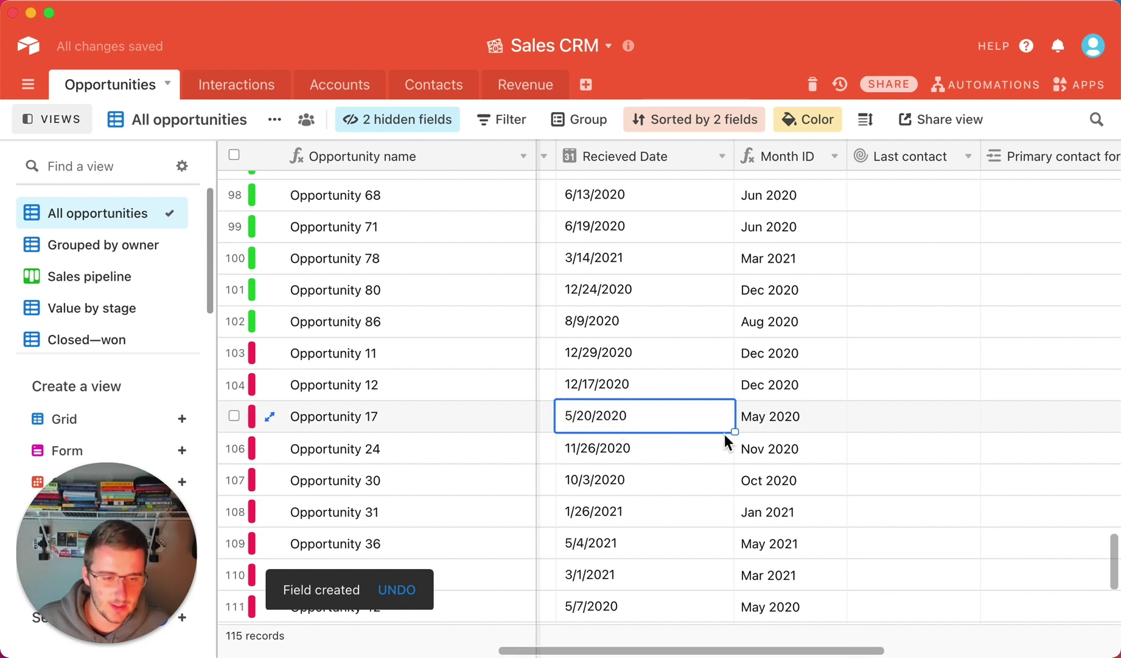
Step: Examine the month, space and year parts of the Month ID formula, saving the field without edits, and compare its column with Recieved Date
double_click(795, 154)
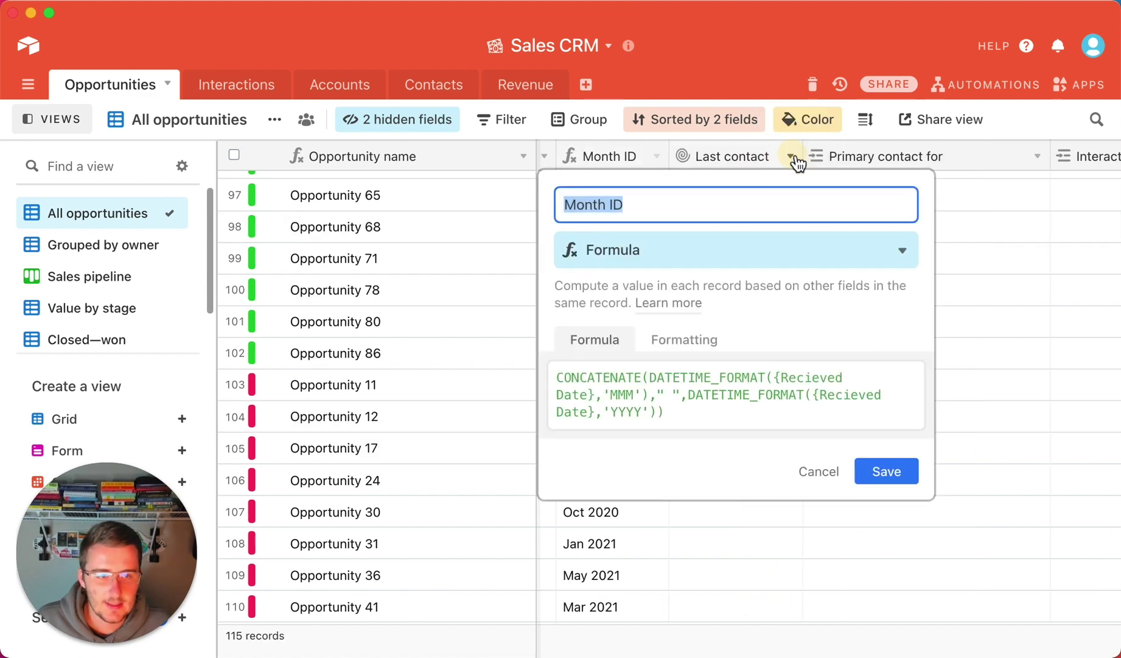
left_click_drag(692, 415, 546, 379)
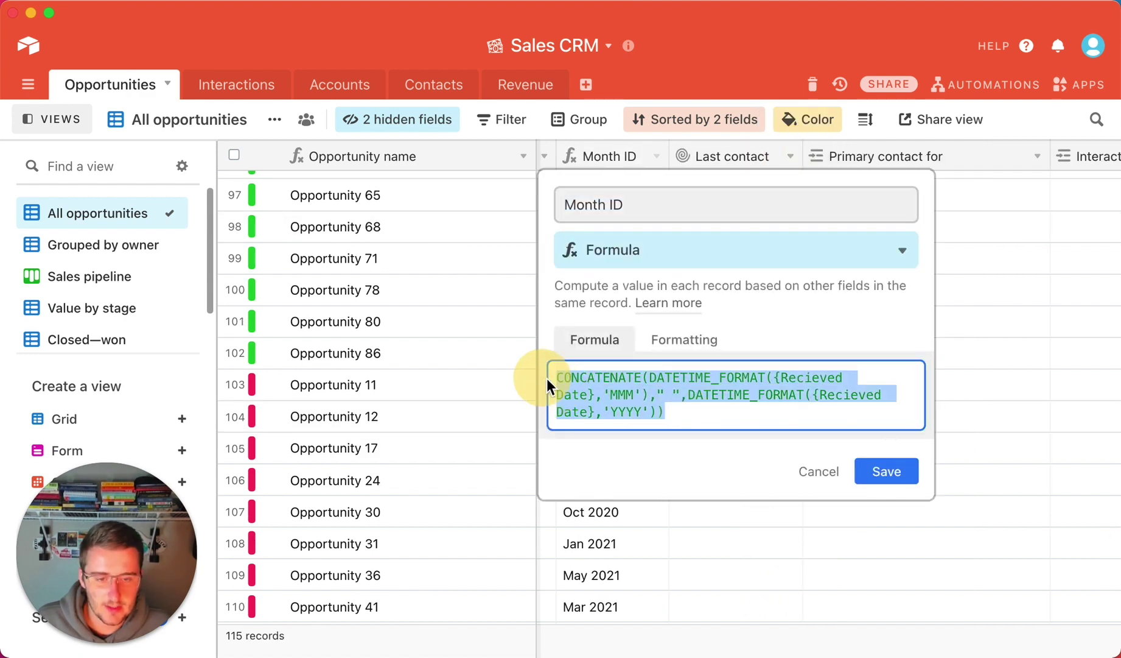
left_click(652, 380)
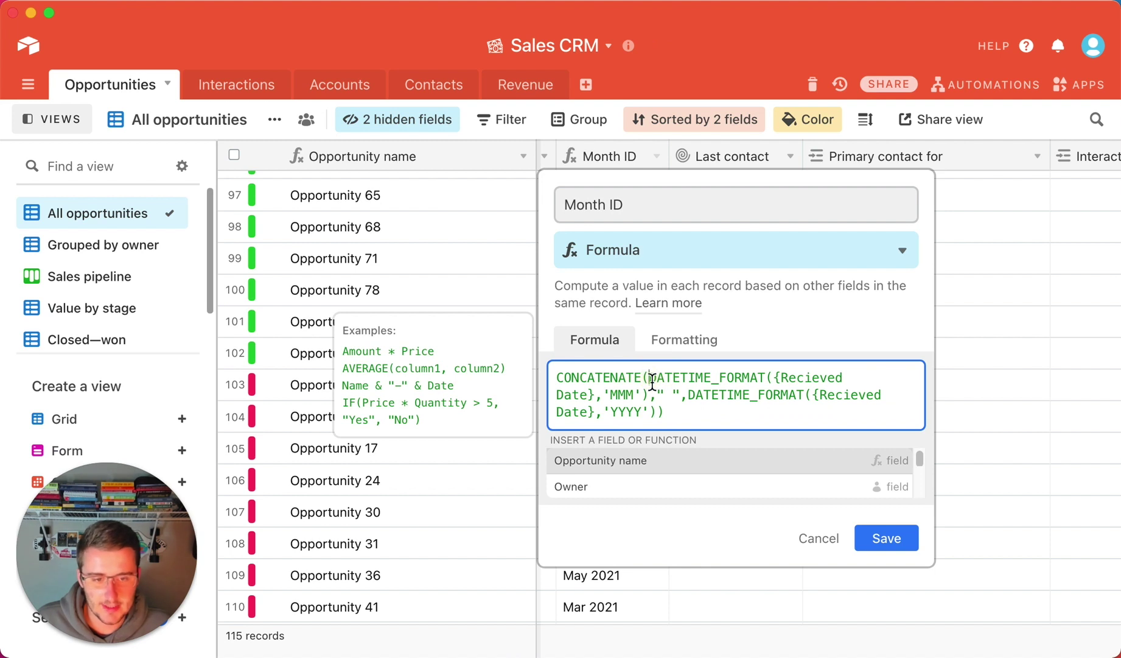
left_click_drag(652, 381, 648, 397)
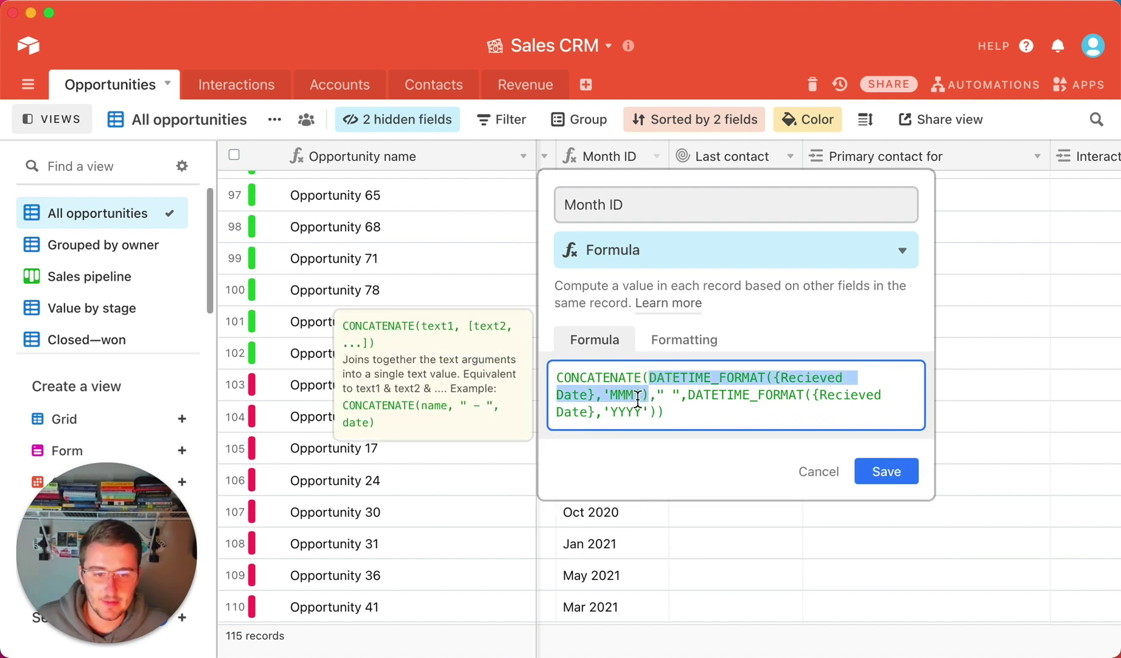
left_click_drag(657, 396, 680, 396)
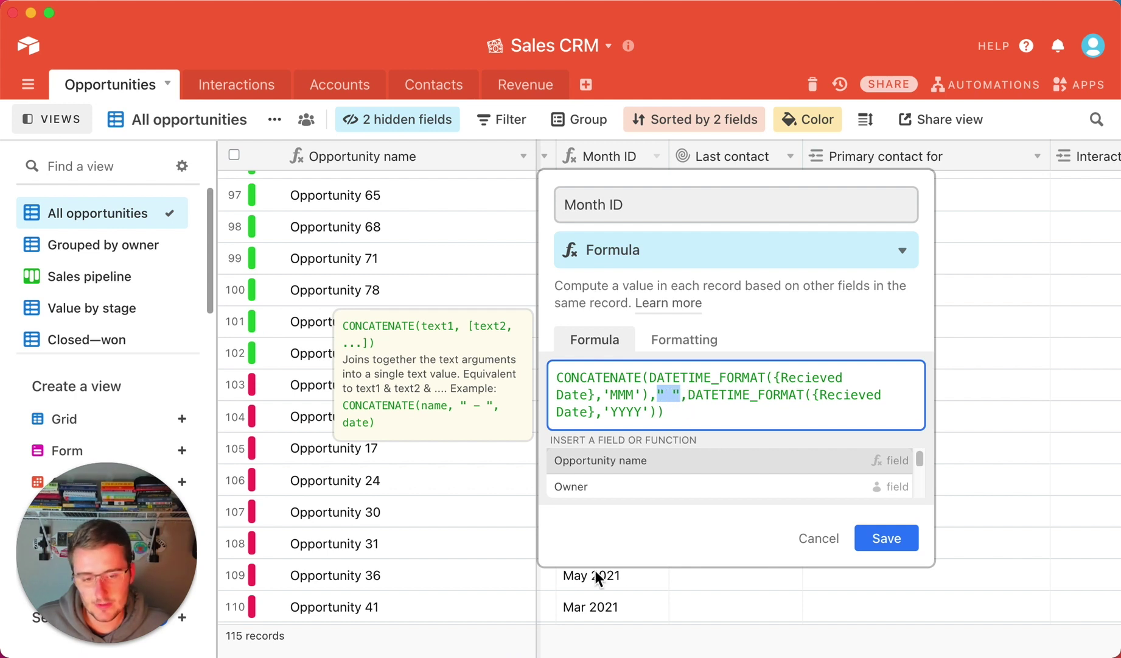
left_click_drag(689, 395, 673, 417)
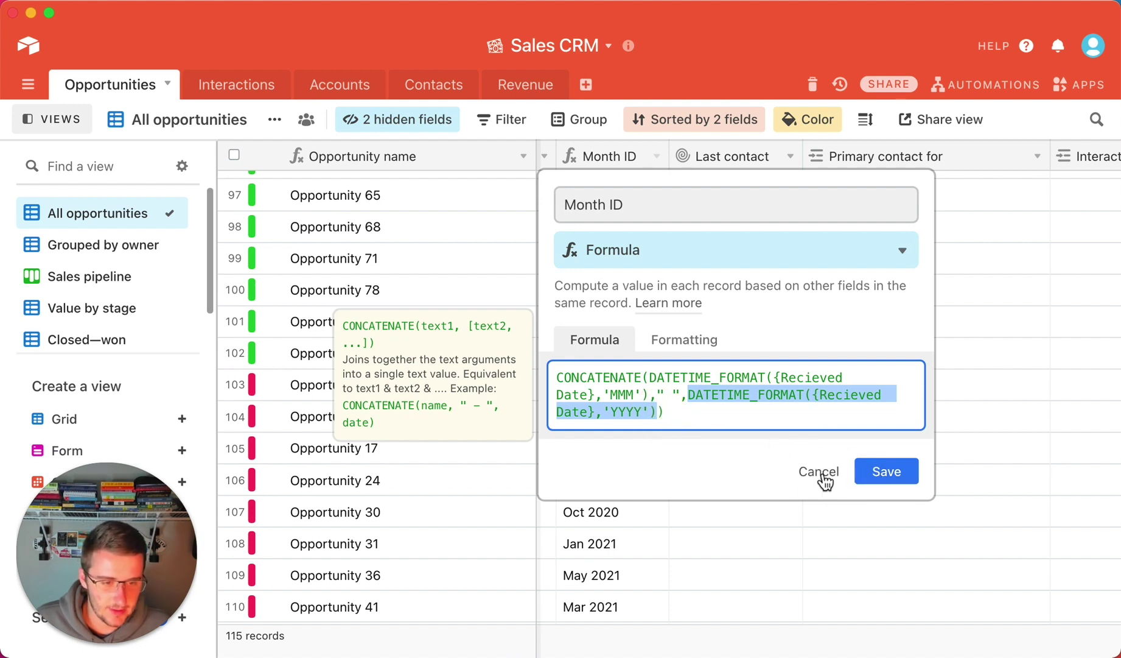
left_click(880, 471)
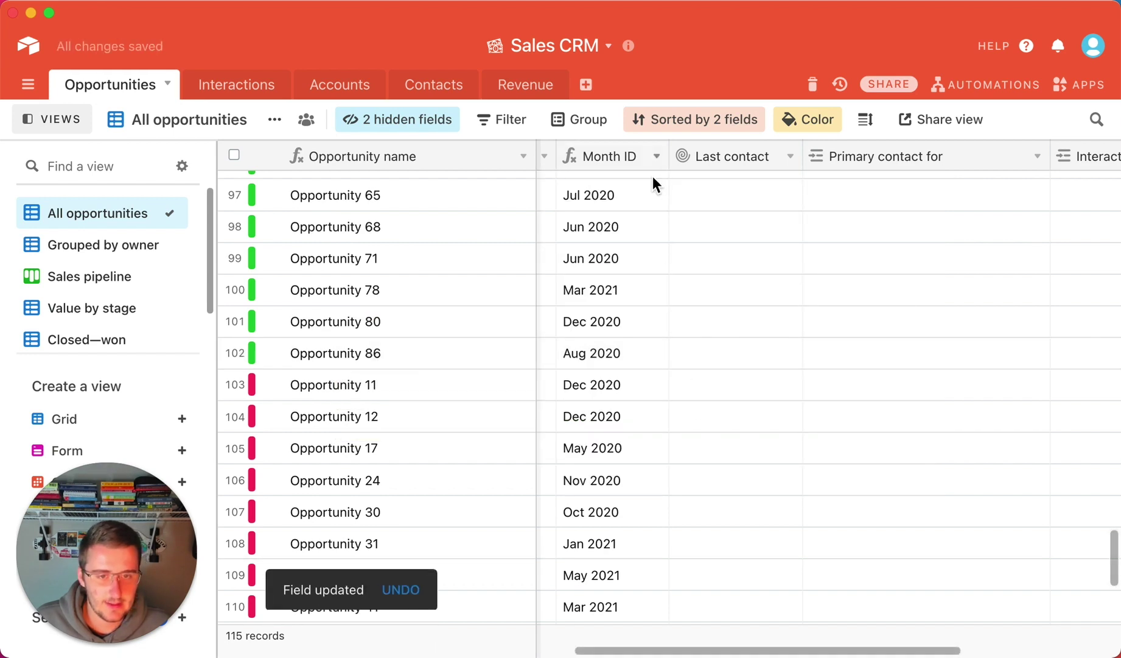
left_click_drag(706, 653, 620, 647)
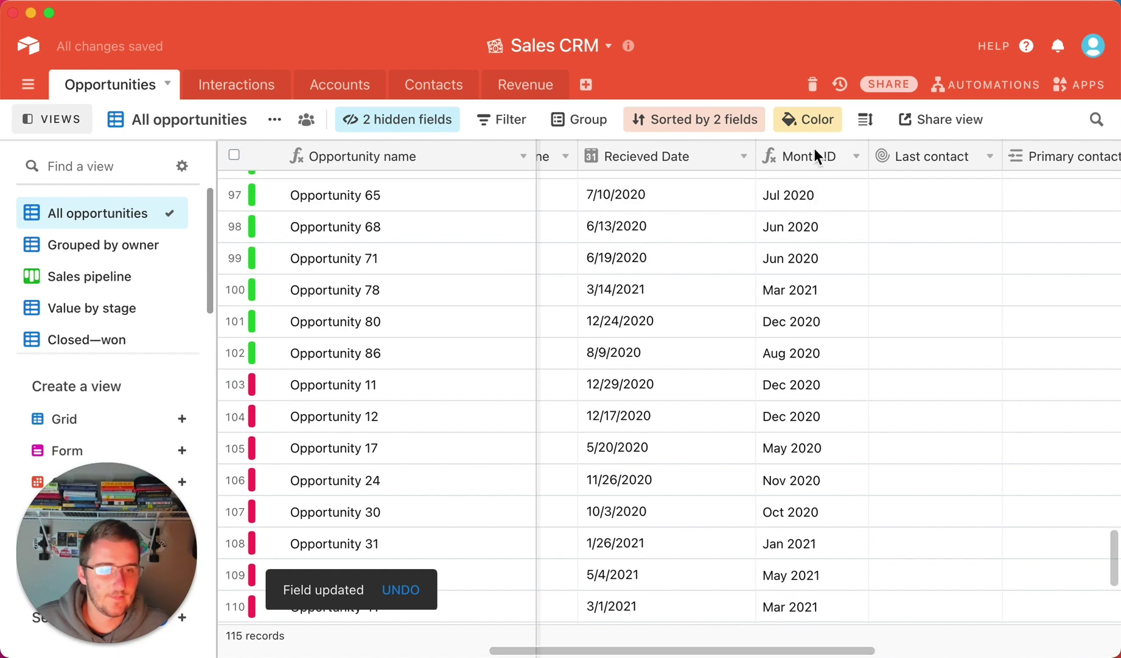
Step: In the Revenue table, insert a field of type Formula directly after Pay Date
left_click(529, 86)
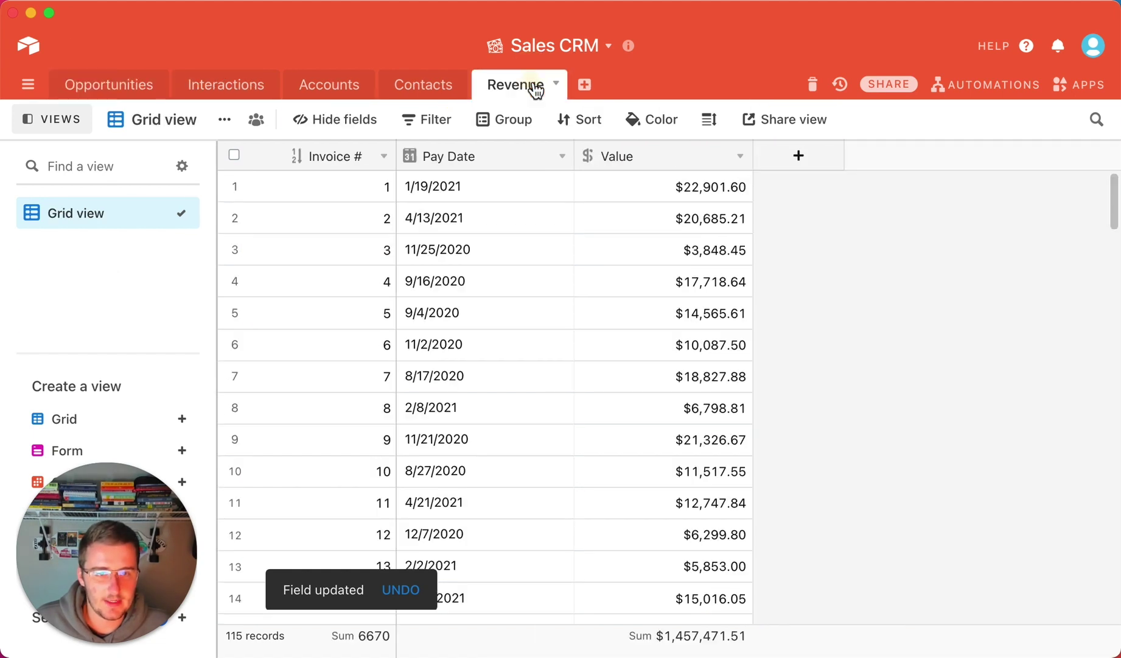
right_click(445, 153)
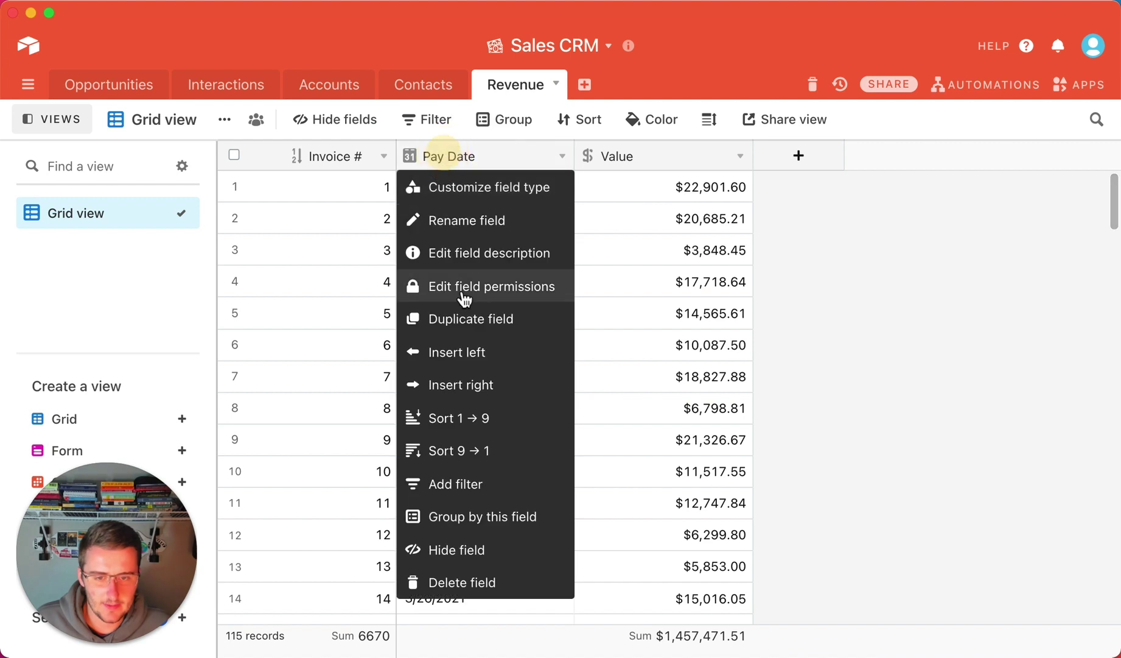
left_click(473, 385)
scroll(689, 456, "down", 5)
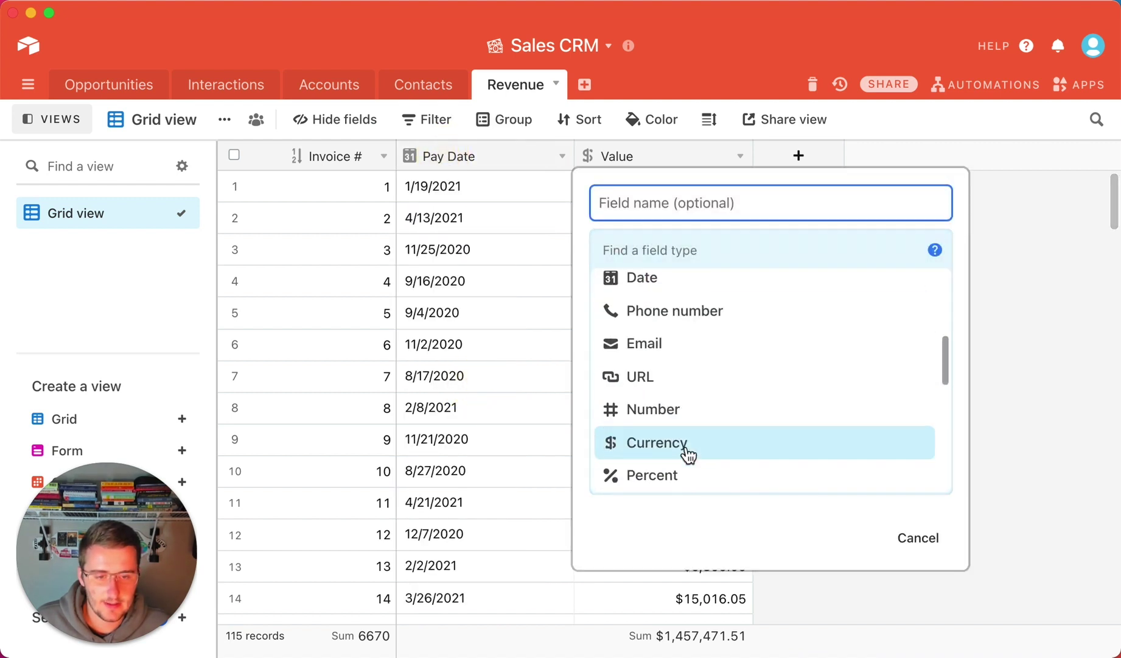
scroll(688, 456, "down", 6)
scroll(689, 405, "up", 4)
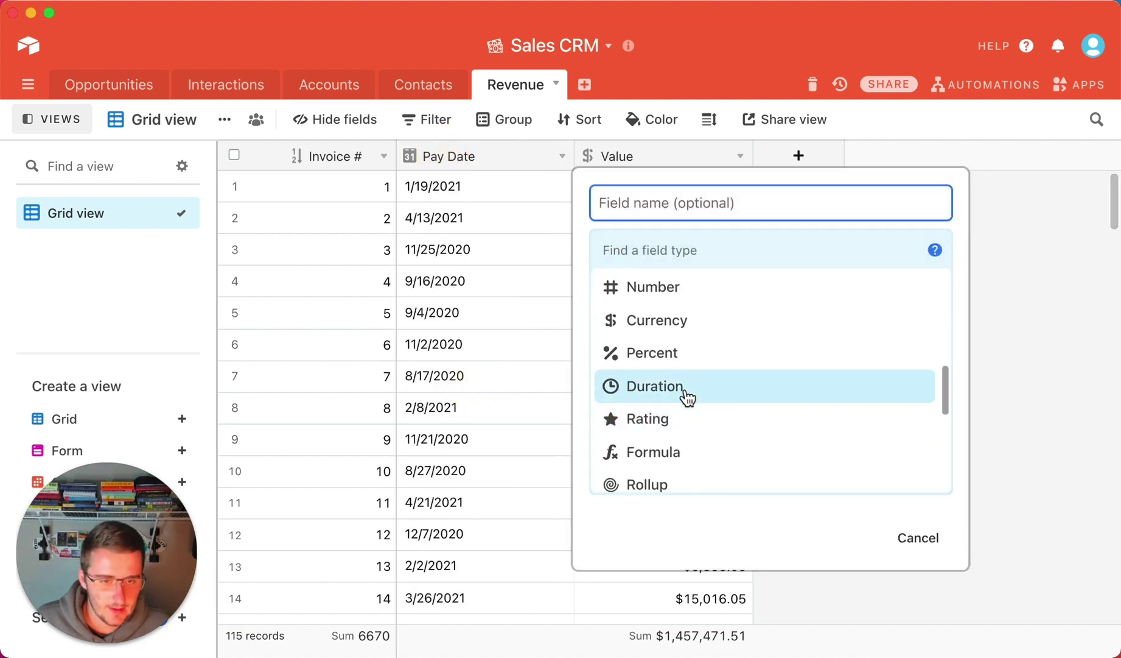
left_click(678, 452)
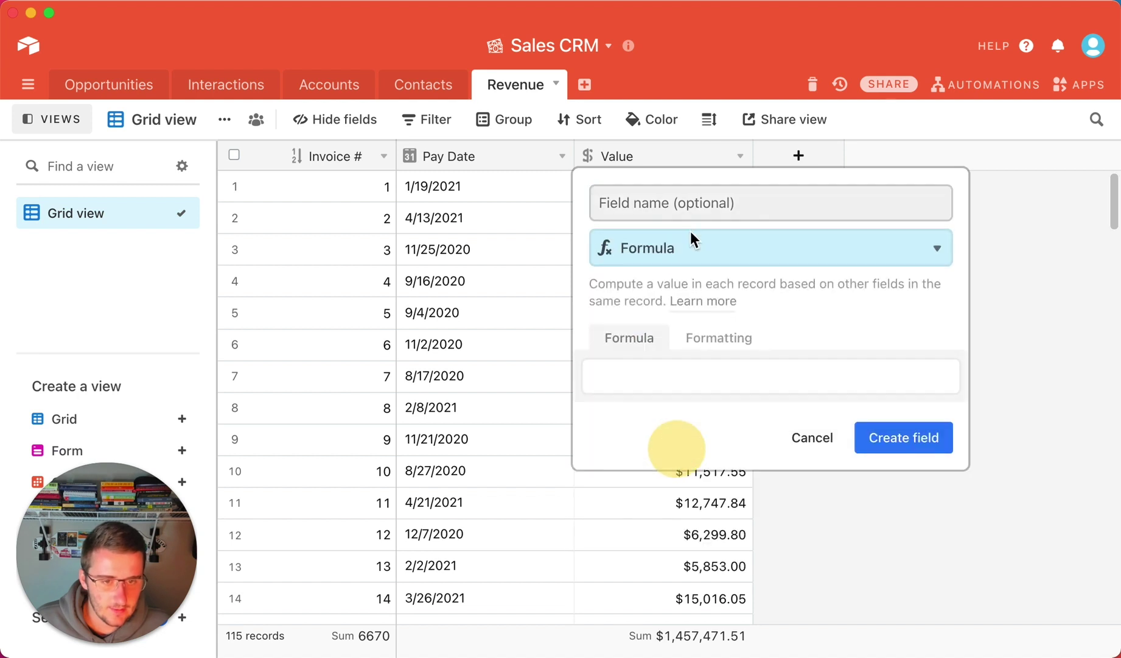
Step: Enter the formula CONCATENATE(DATETIME_FORMAT({Pay Date},'MMM')," ",DATETIME_FORMAT({Pay Date},'YYYY')) and create the unnamed field
left_click(684, 368)
type("CONCATENATE(DATETIME_FORMAT({Pay Date},'MMM'),\" \",DATETIME_FORMAT({Pay Date},'YYYY'))")
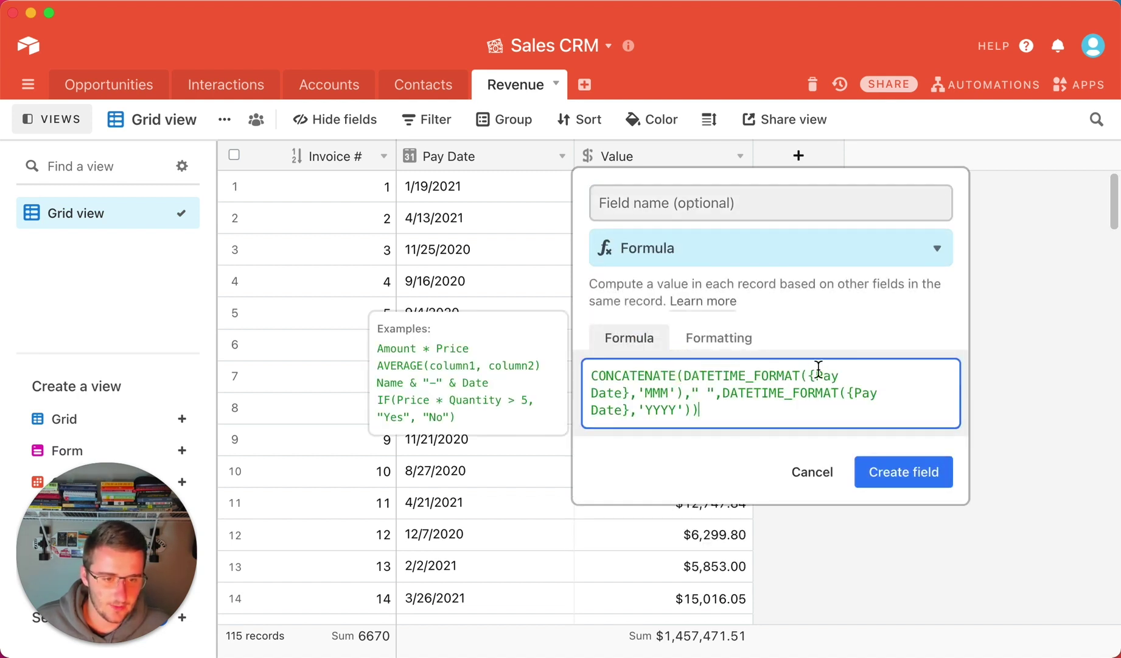
left_click(924, 480)
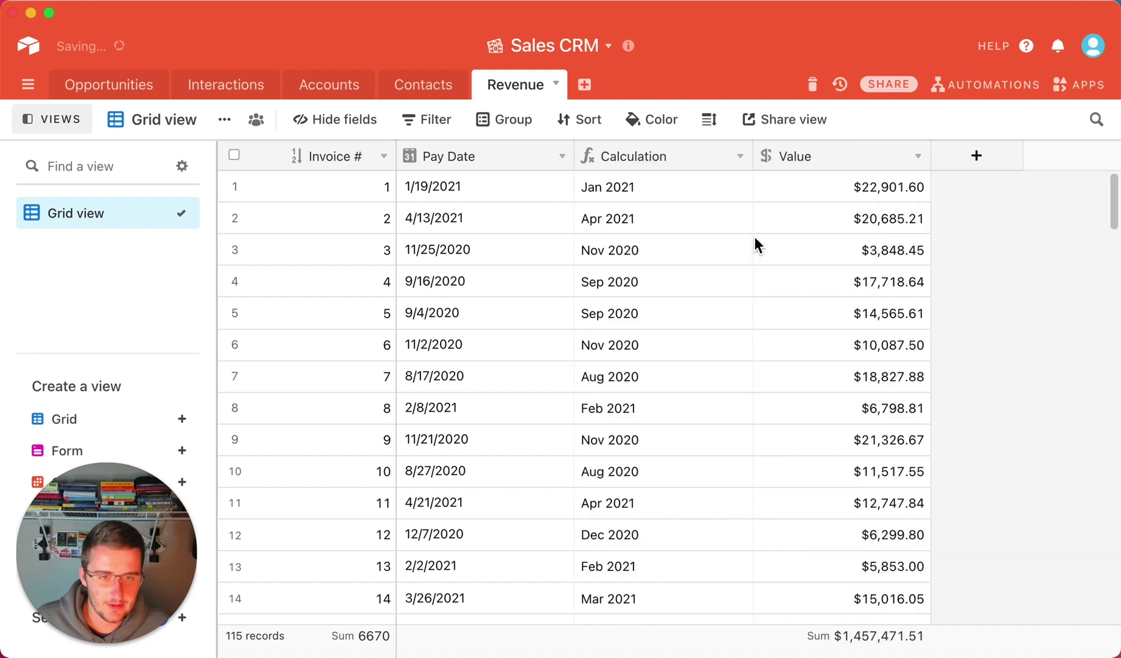
Step: Rename the Calculation field of the Revenue table to Month ID and narrow its column
double_click(692, 157)
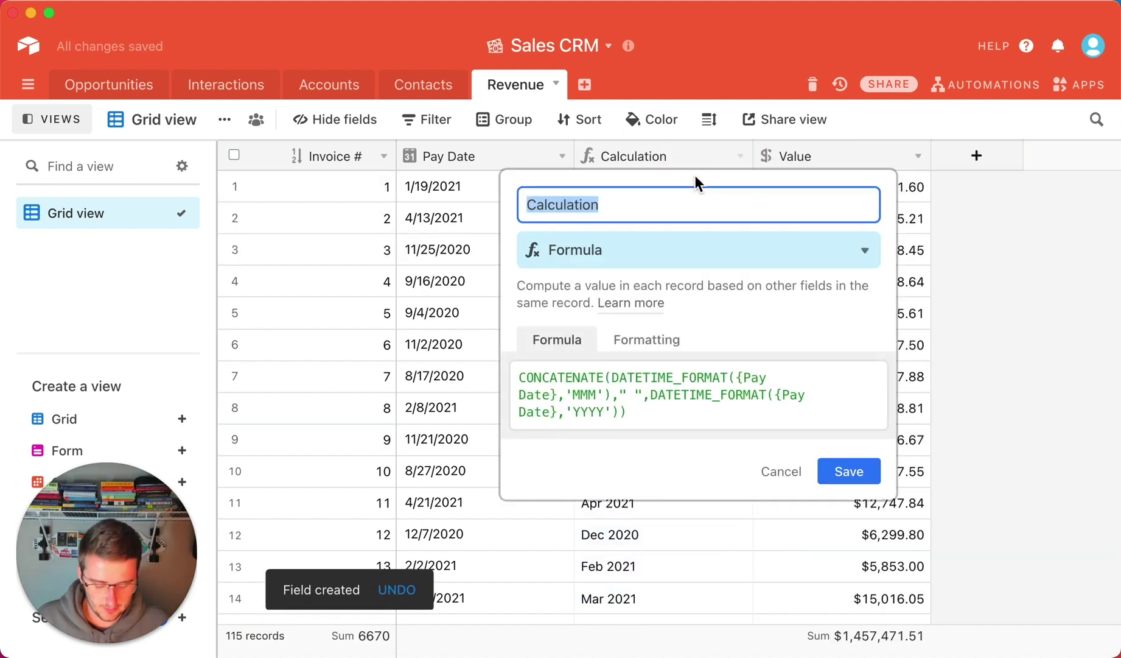
type("Month ID")
key("Return")
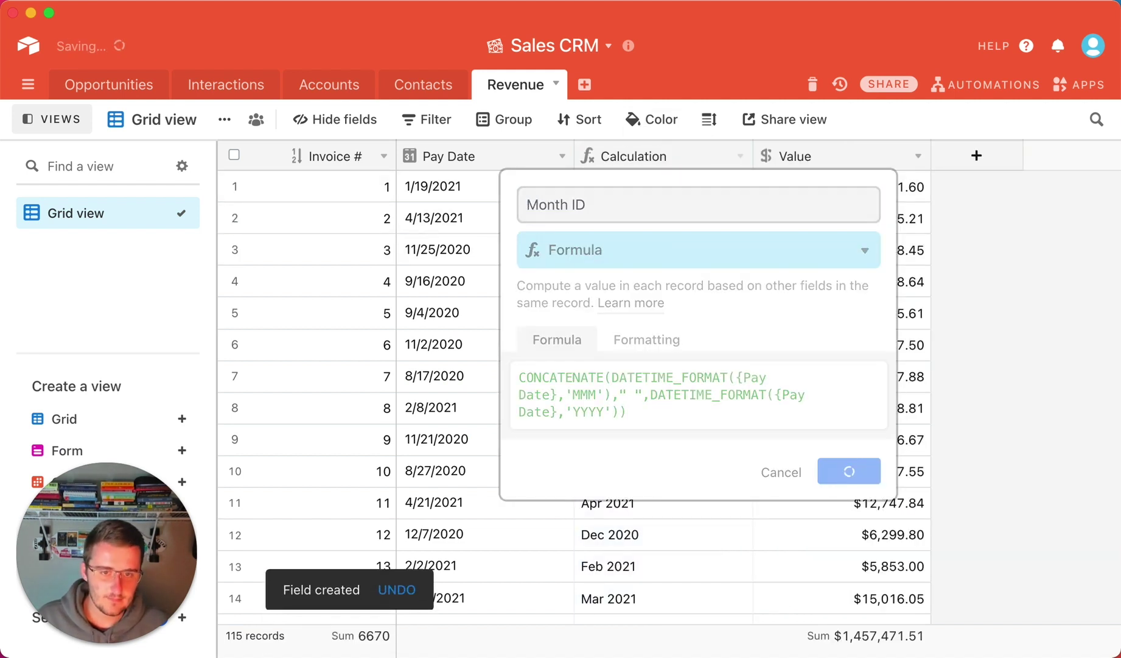
left_click_drag(760, 157, 696, 172)
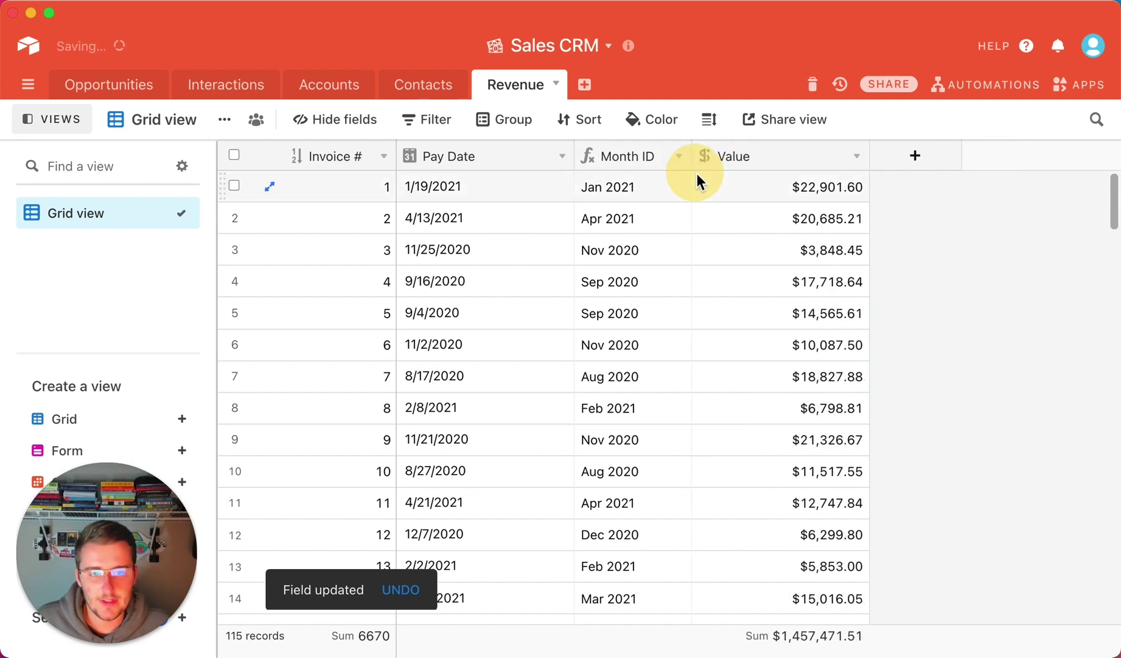
Step: Insert a field directly after Month ID in the Revenue table that links to a newly created table
right_click(621, 153)
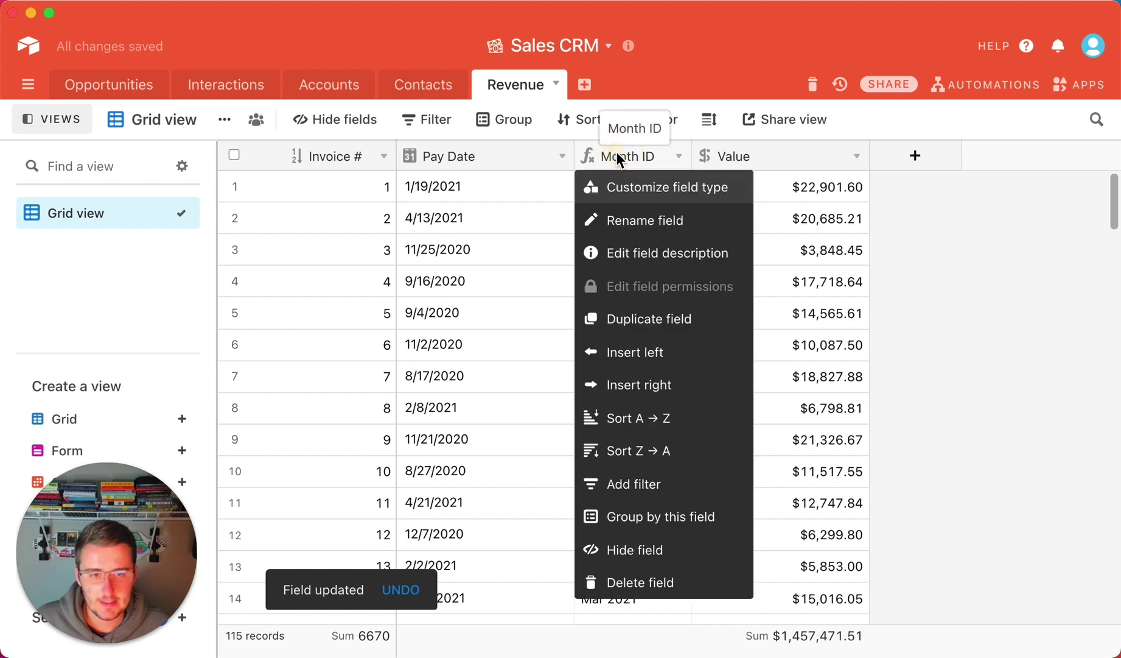
left_click(615, 386)
left_click(755, 299)
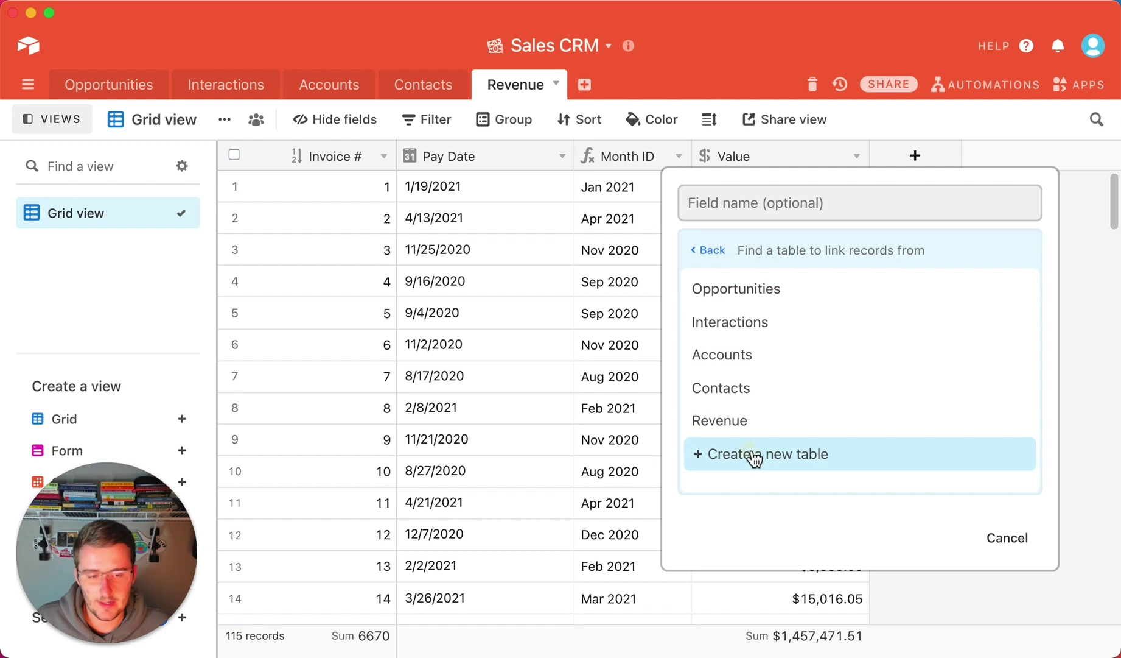
left_click(728, 460)
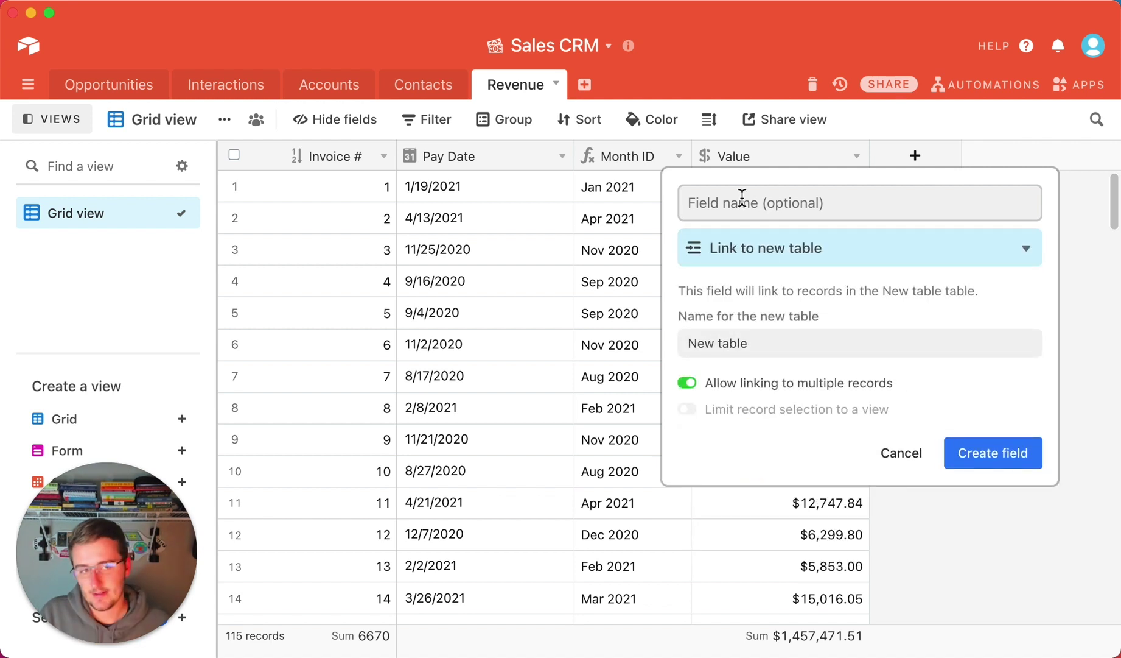
Step: Name both the link field and its new table Months, disallow linking to multiple records, and create the field
left_click(780, 211)
type("Months")
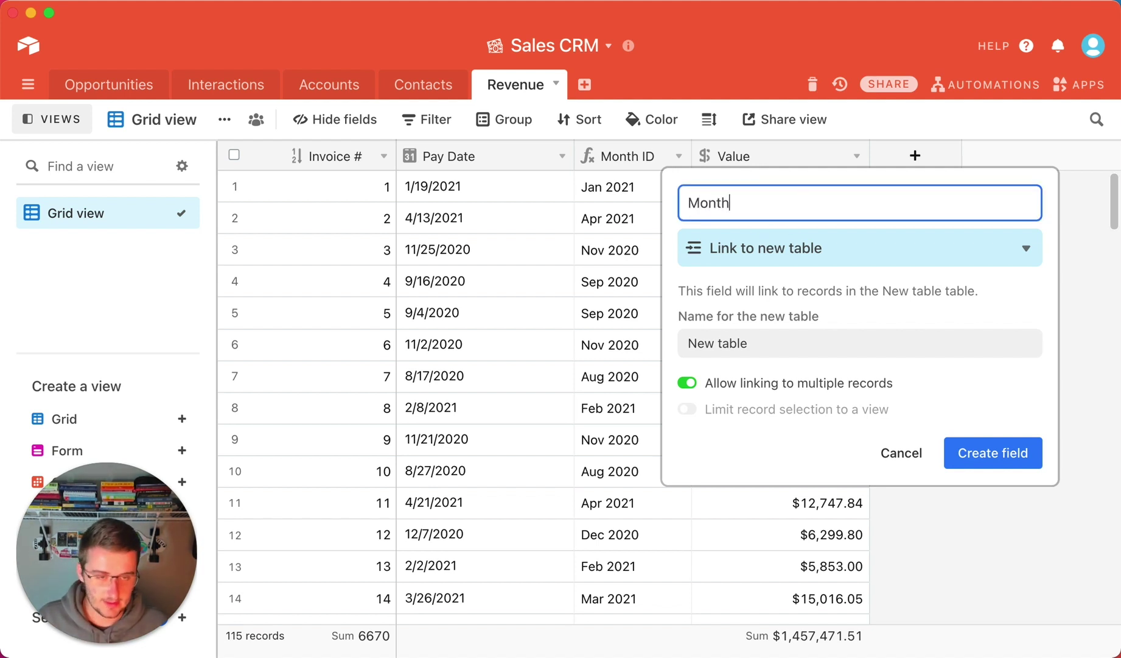
left_click(770, 358)
key("alt+shift+Left")
key("alt+shift+Left")
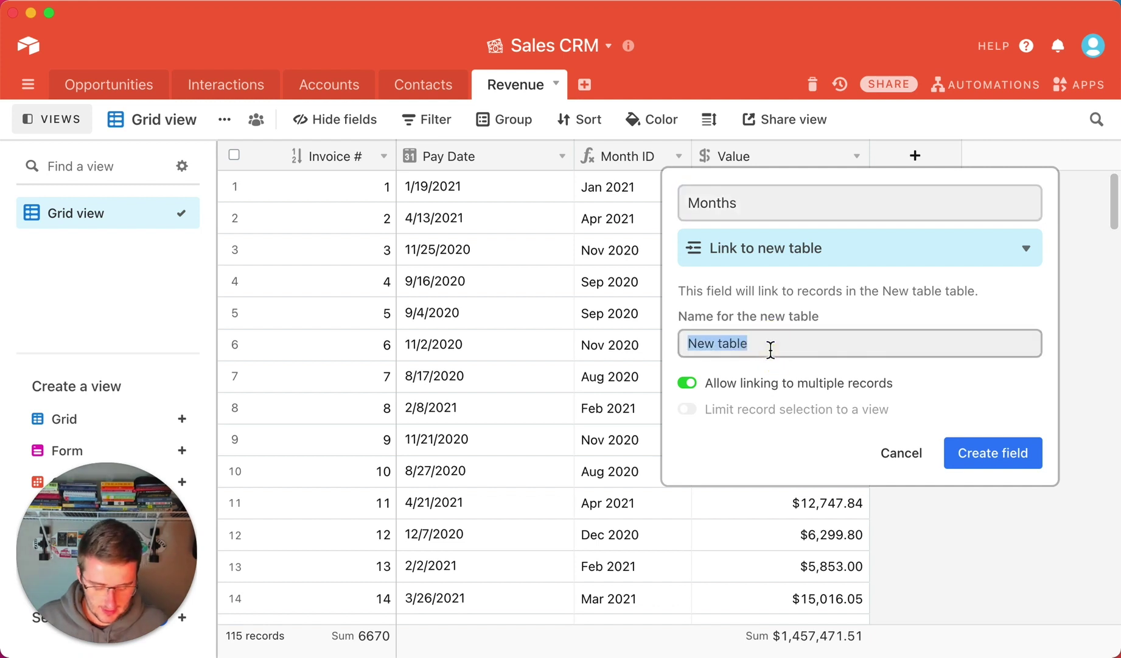
type("Months")
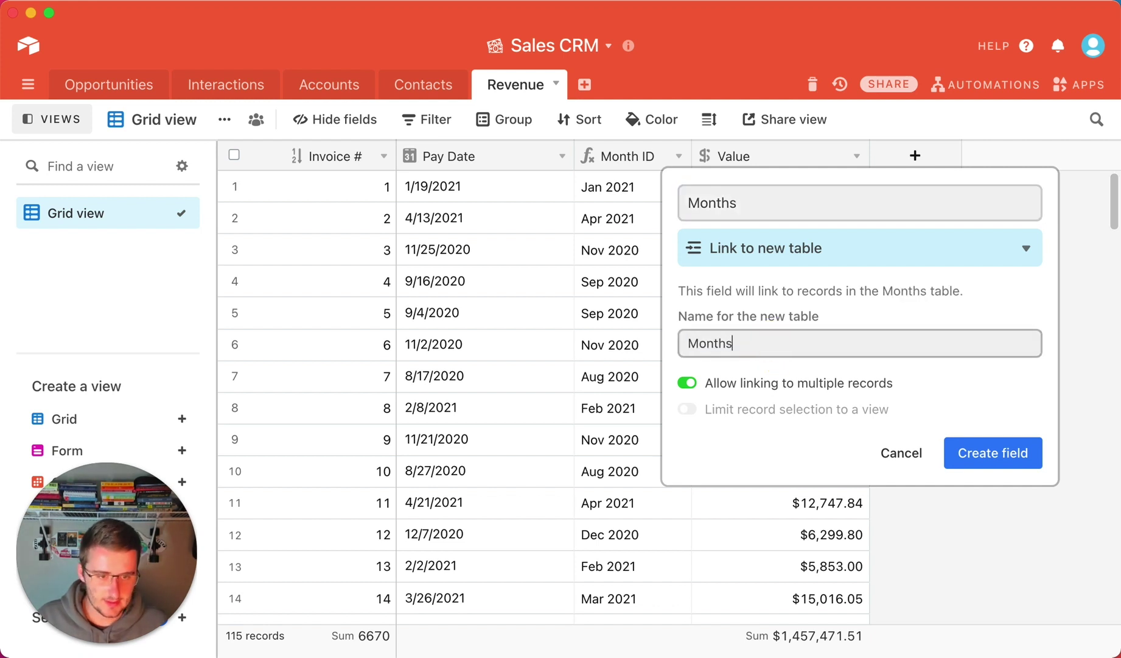
left_click(699, 384)
left_click(1009, 451)
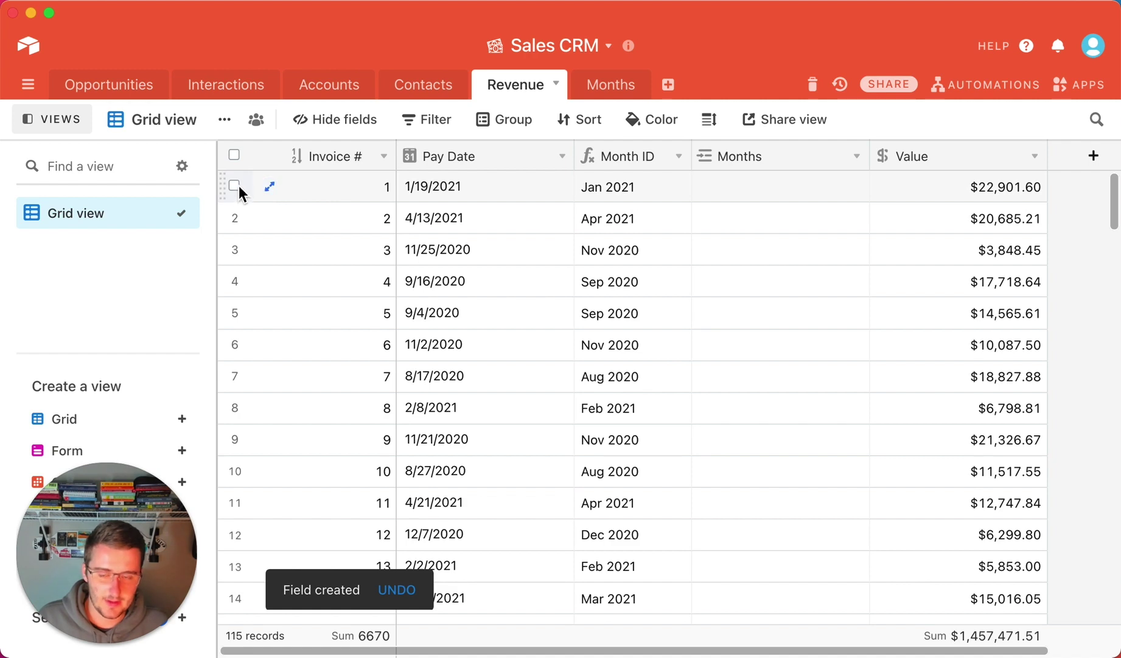
Step: Hide the views sidebar, copy all Month ID values of the Revenue table into its Months field, and view the Months table
left_click(64, 130)
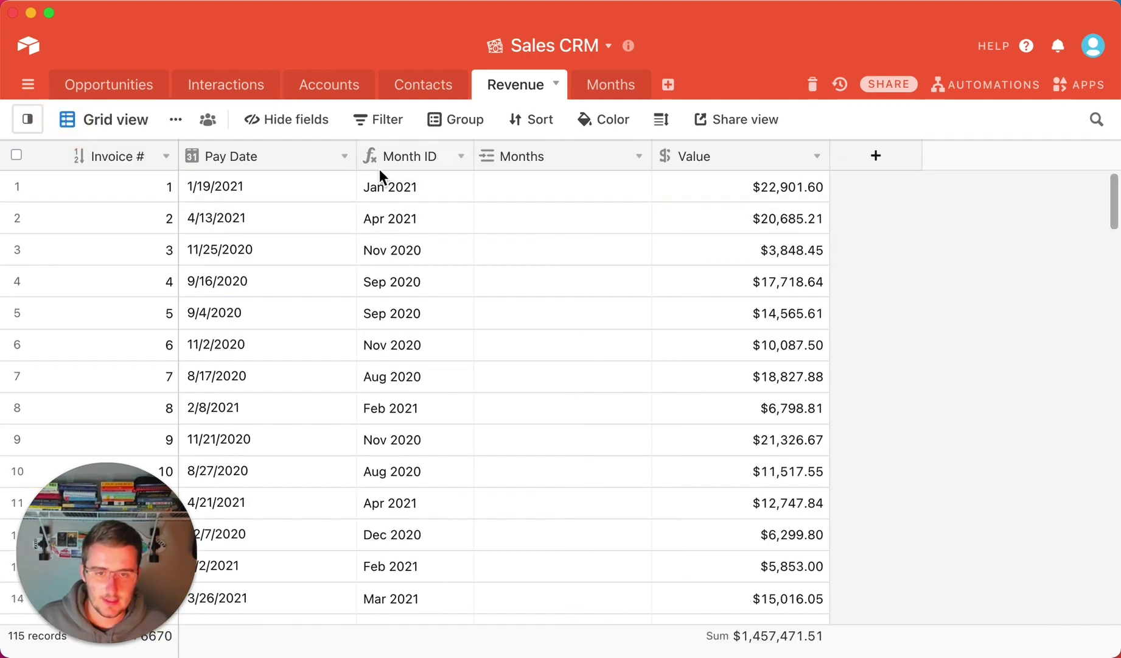
left_click(412, 192)
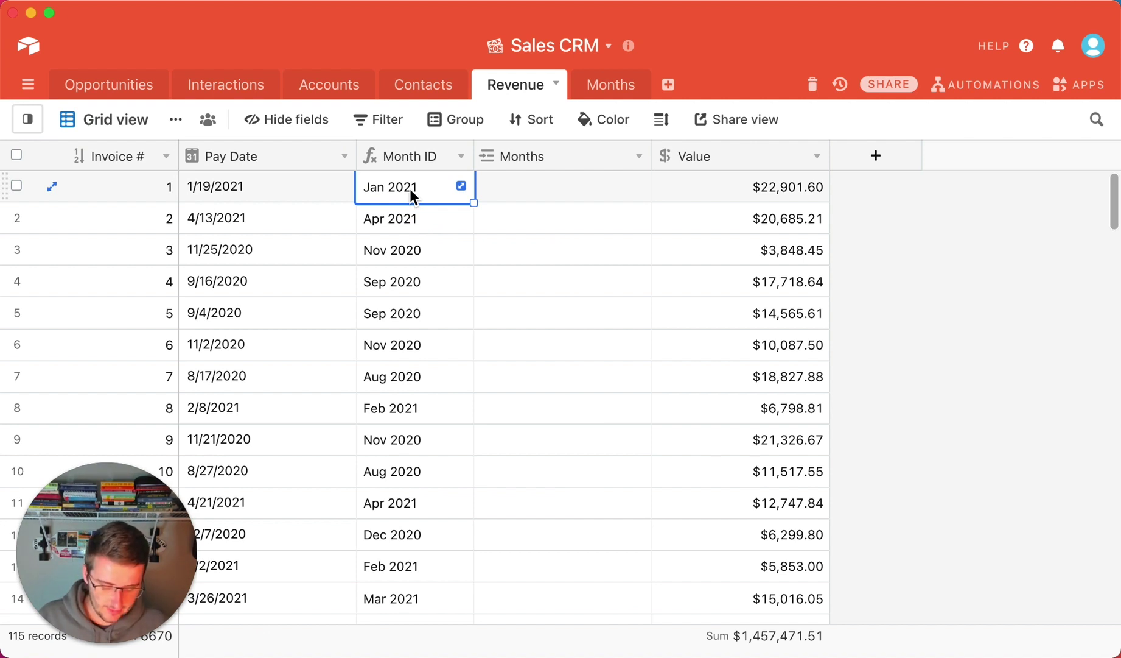
key("shift+super+Down")
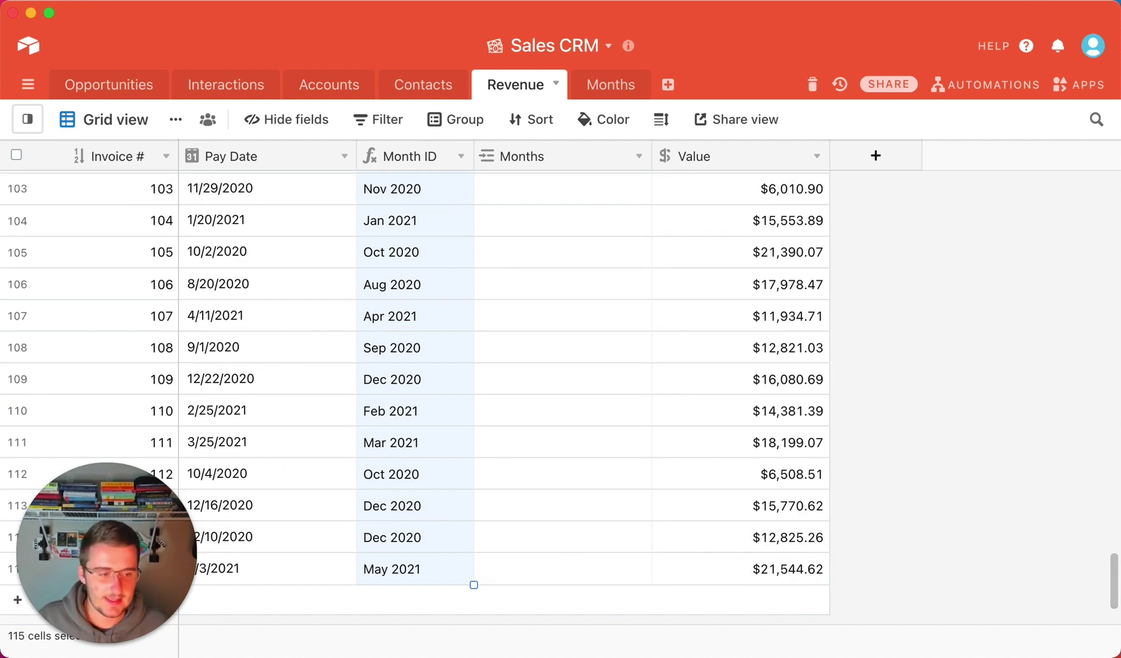
scroll(1096, 240, "up", 20)
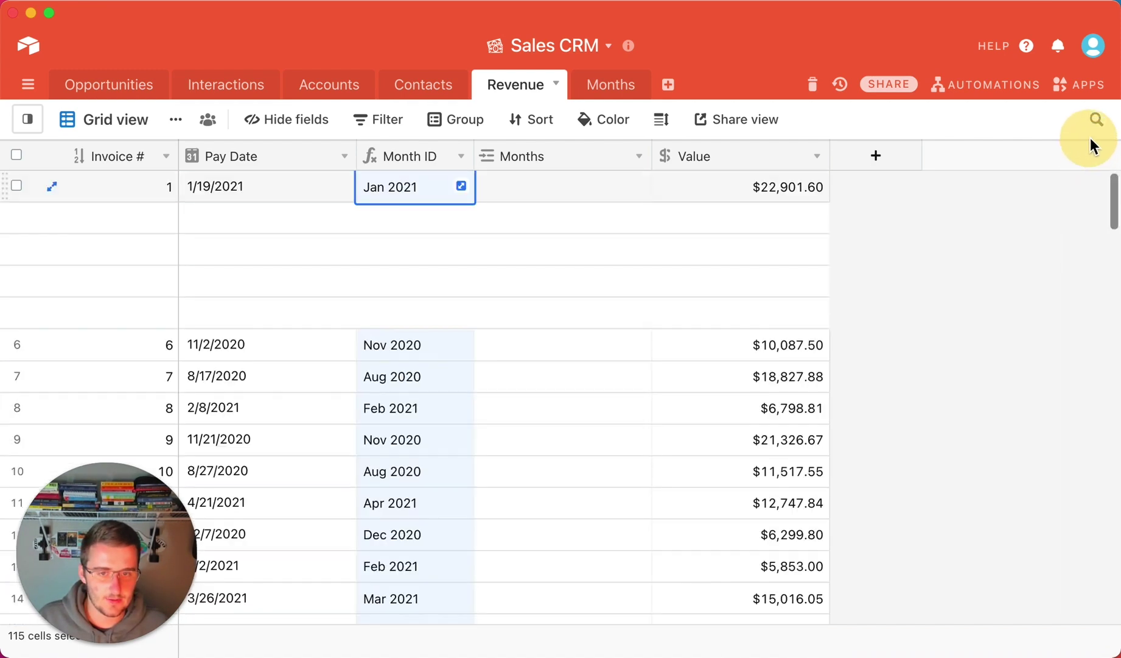
left_click(585, 194)
key("super+v")
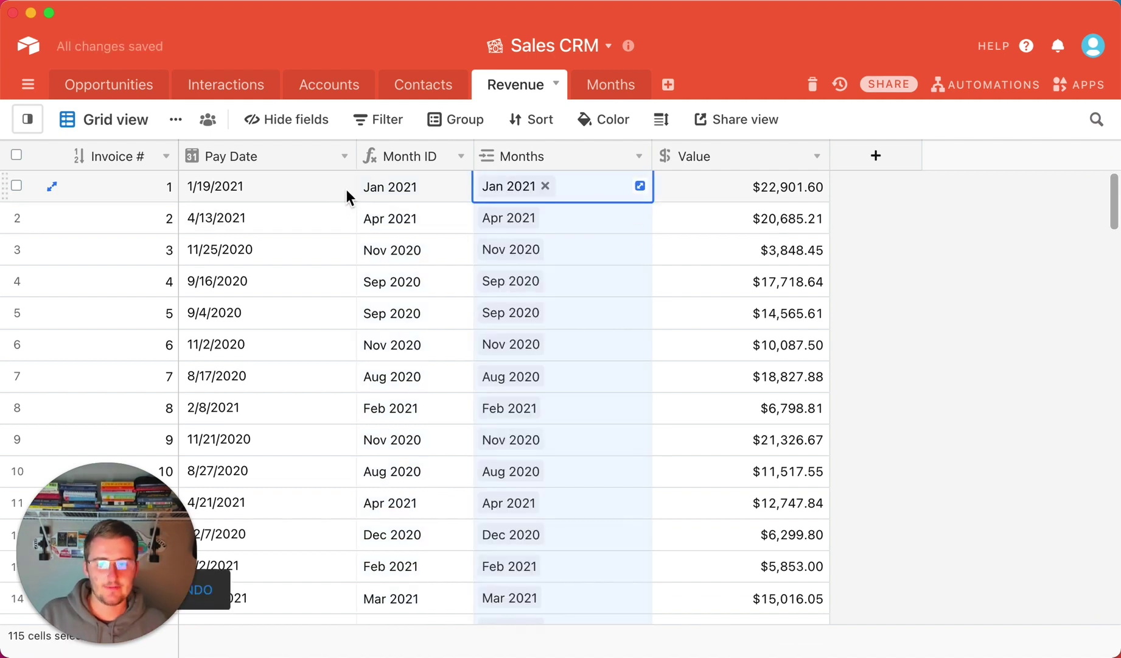
left_click(615, 95)
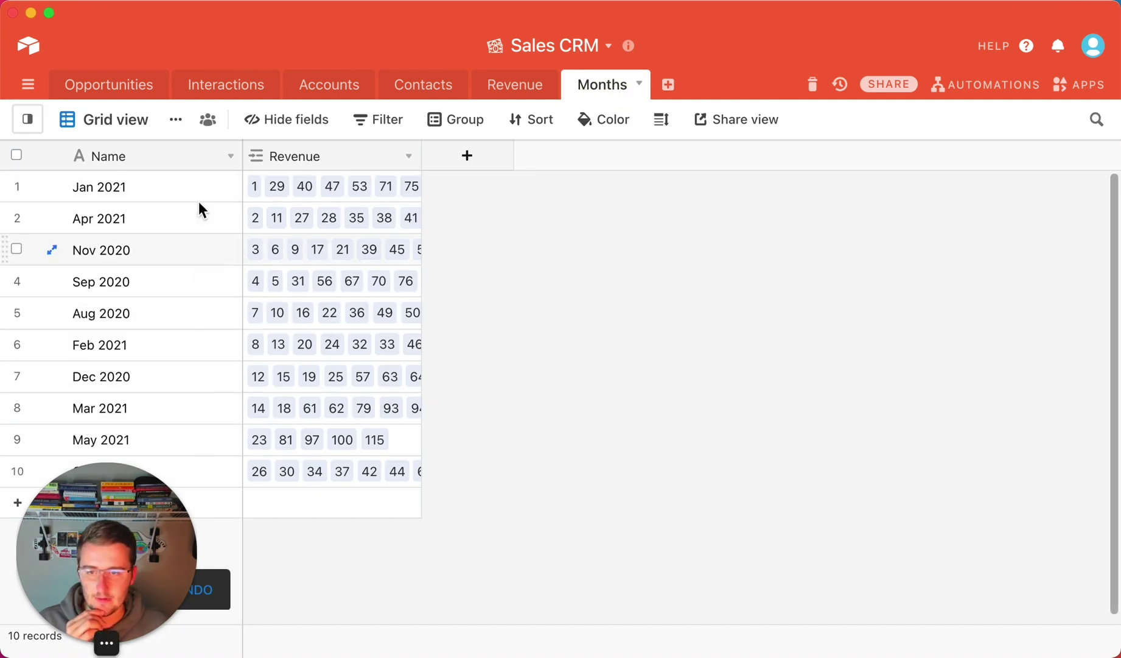
Step: In the Opportunities table, insert an unnamed field directly after Month ID that links to the Months table, without adding lookup fields
left_click(143, 81)
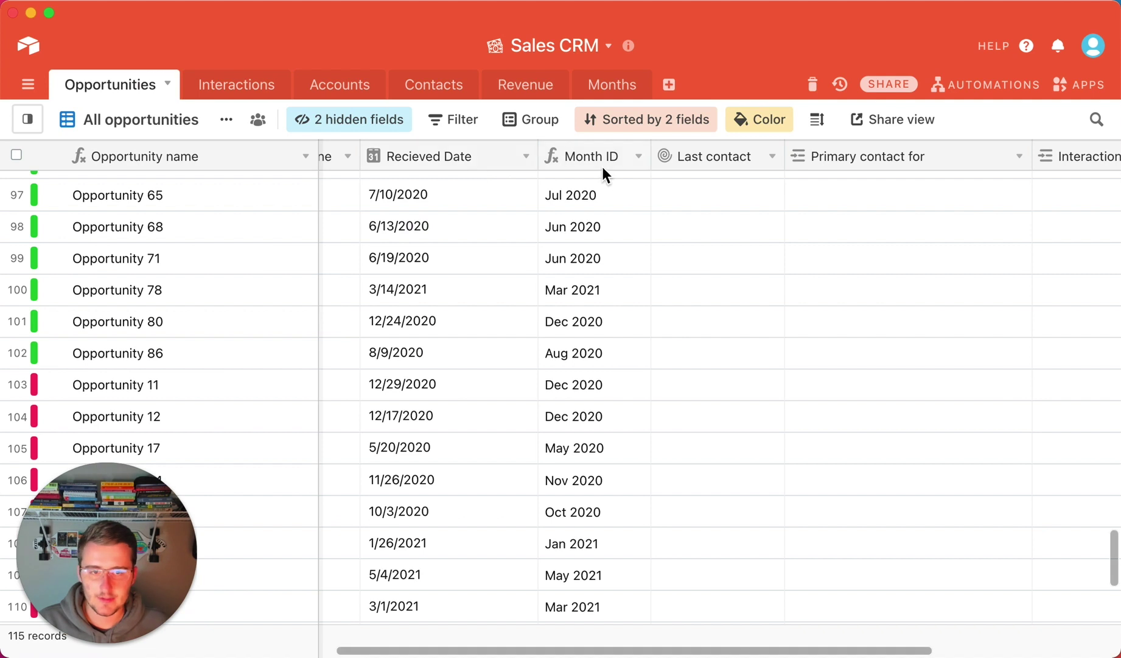
right_click(601, 156)
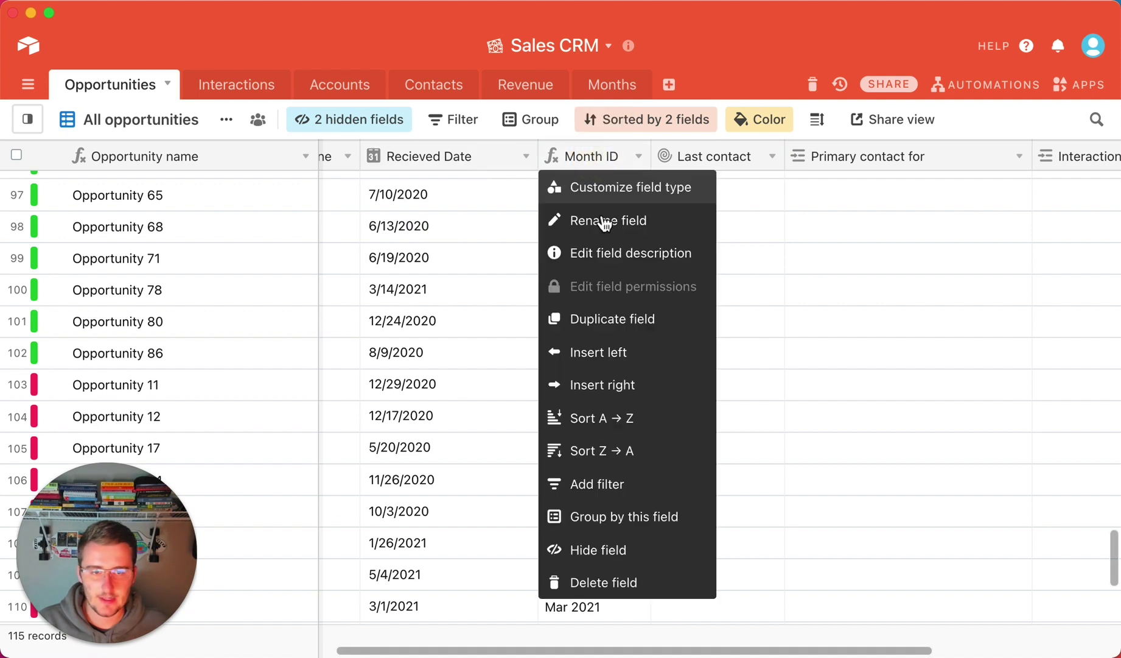
left_click(609, 390)
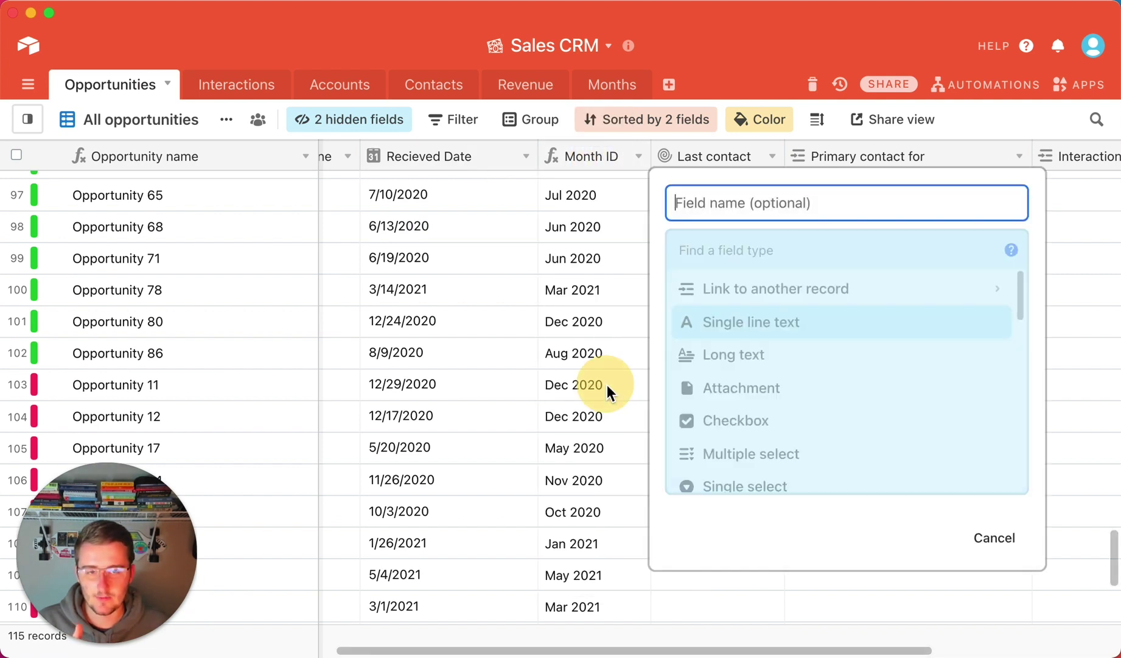
left_click(761, 292)
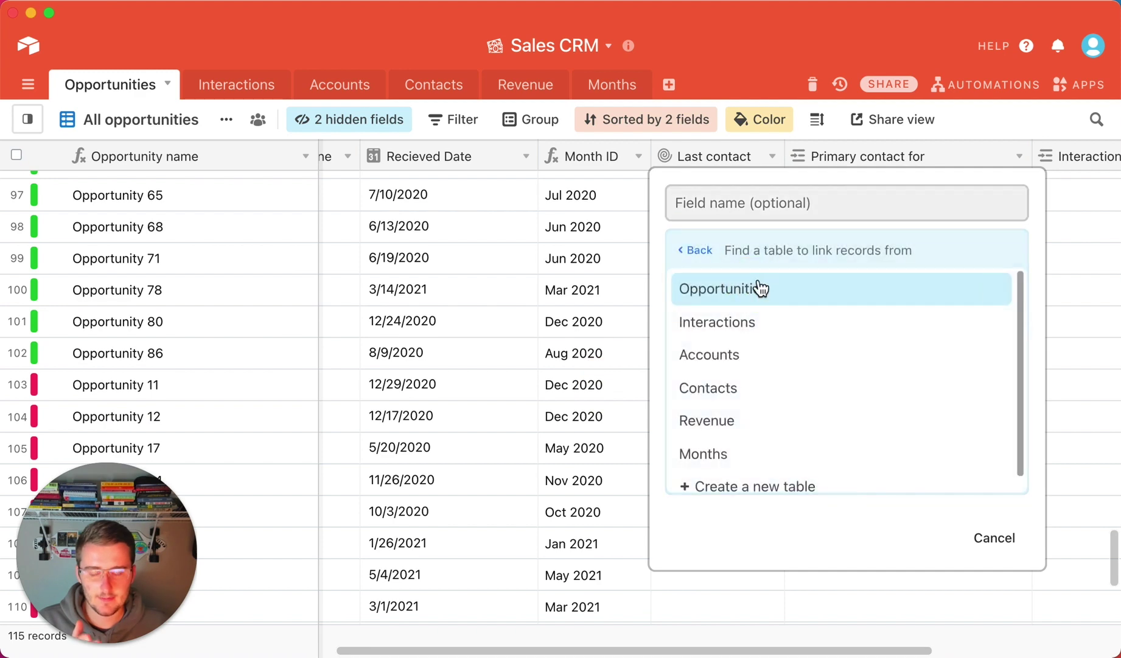
left_click(733, 453)
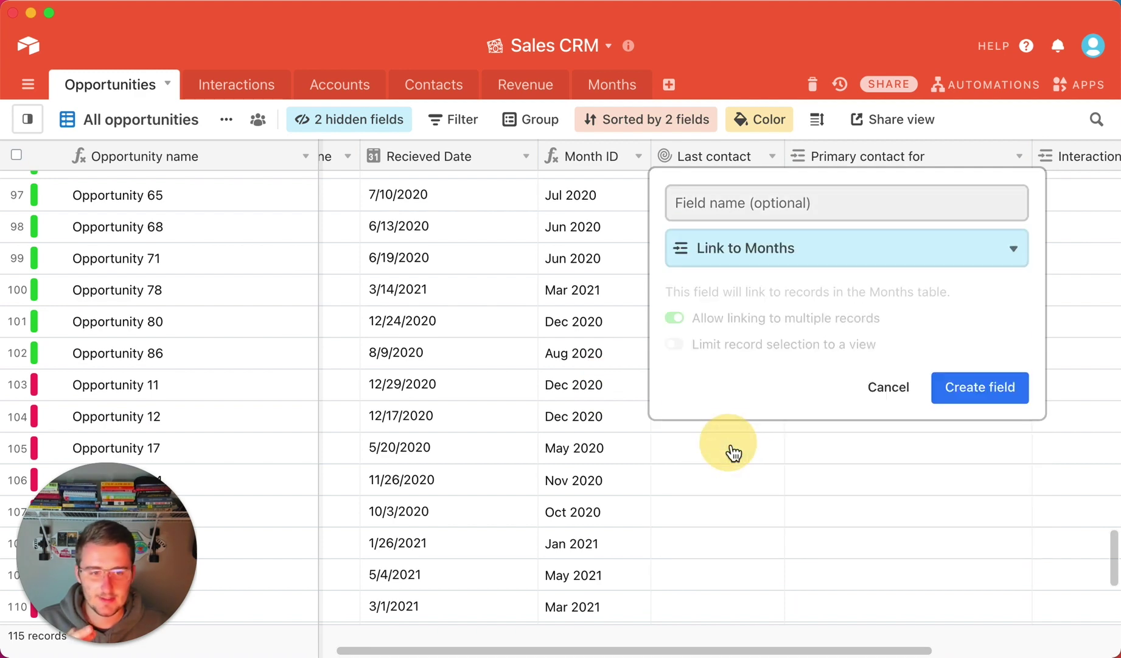
left_click(942, 382)
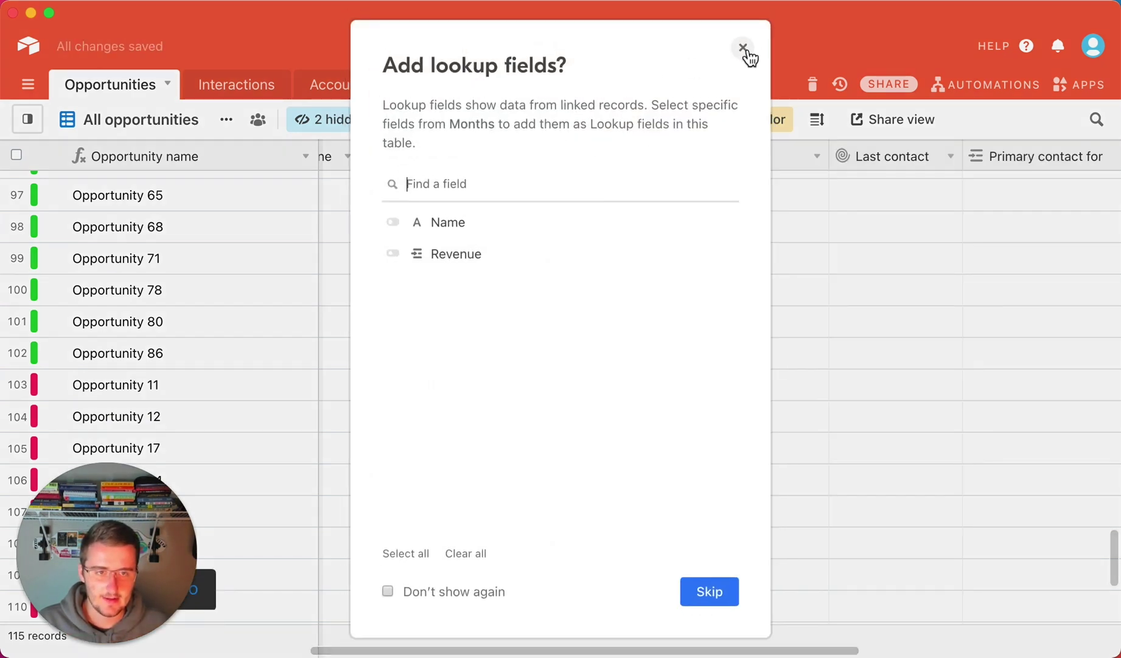
left_click(746, 48)
Step: Copy the Month ID values of all Opportunities records into the Months link field
scroll(594, 185, "up", 20)
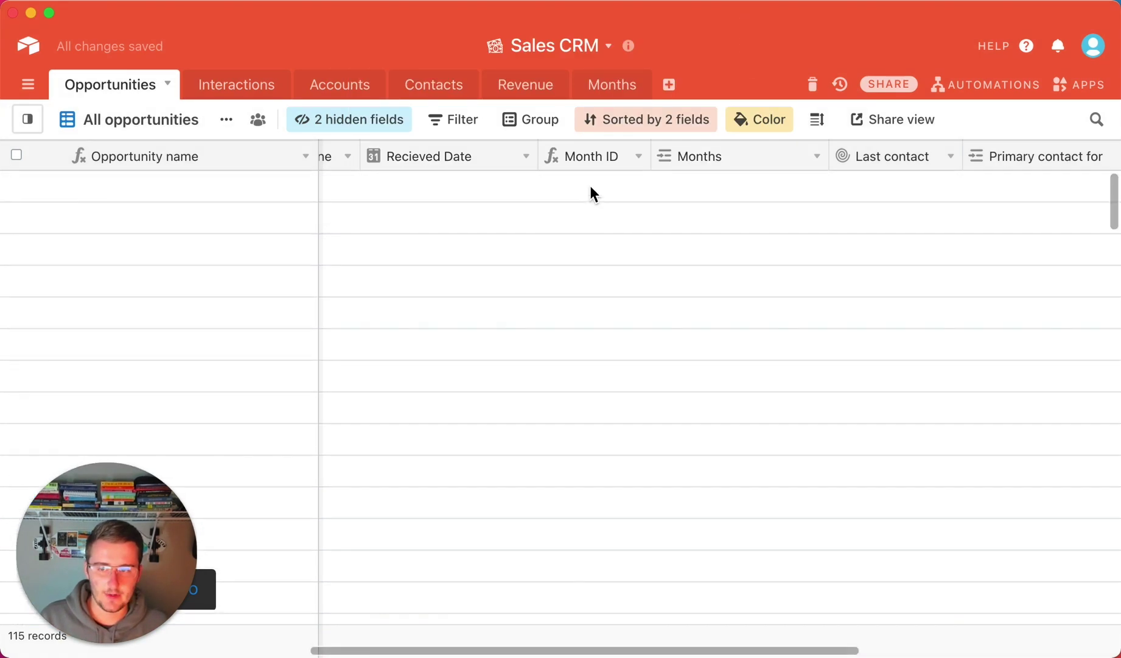
left_click(592, 188)
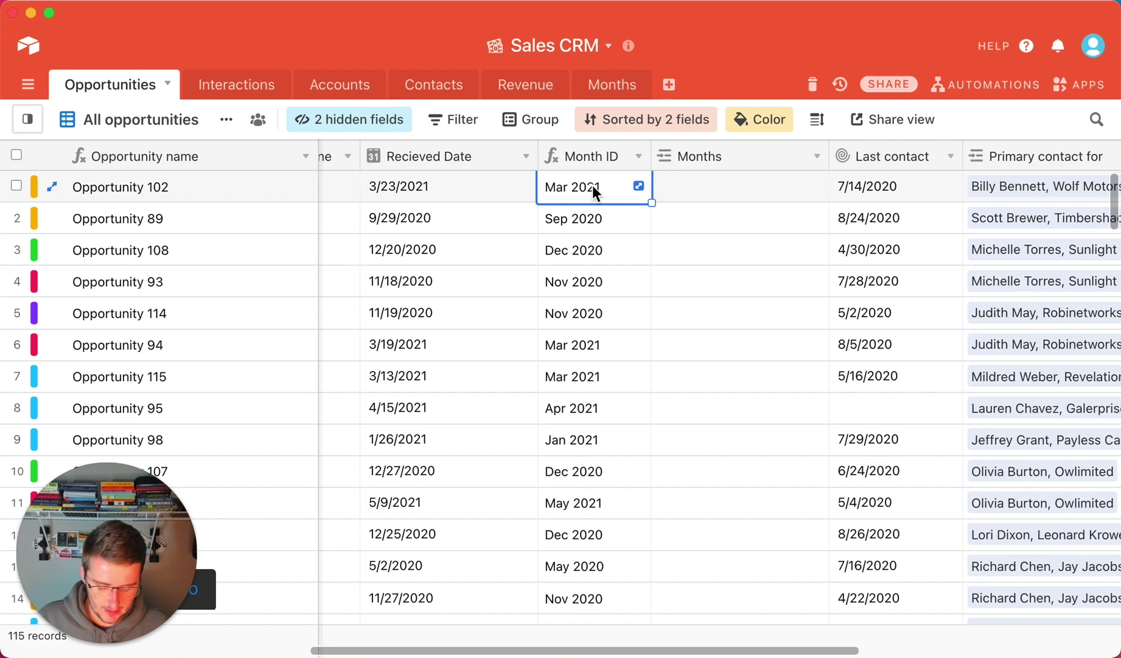
key("super+shift+Down")
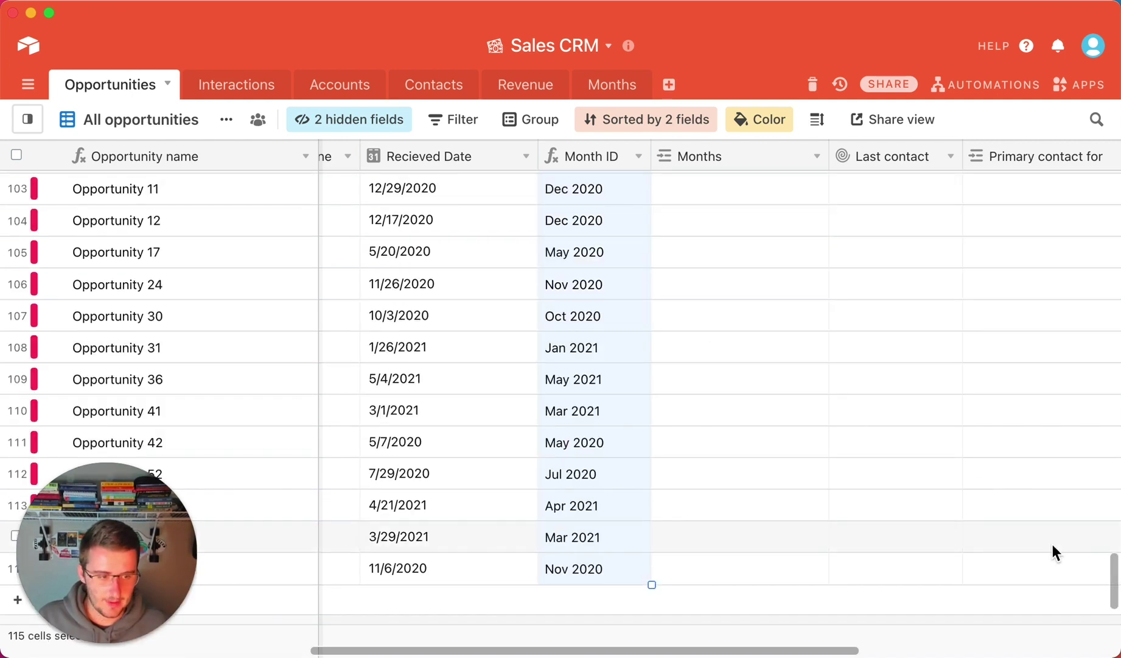
left_click_drag(1114, 582, 1083, 132)
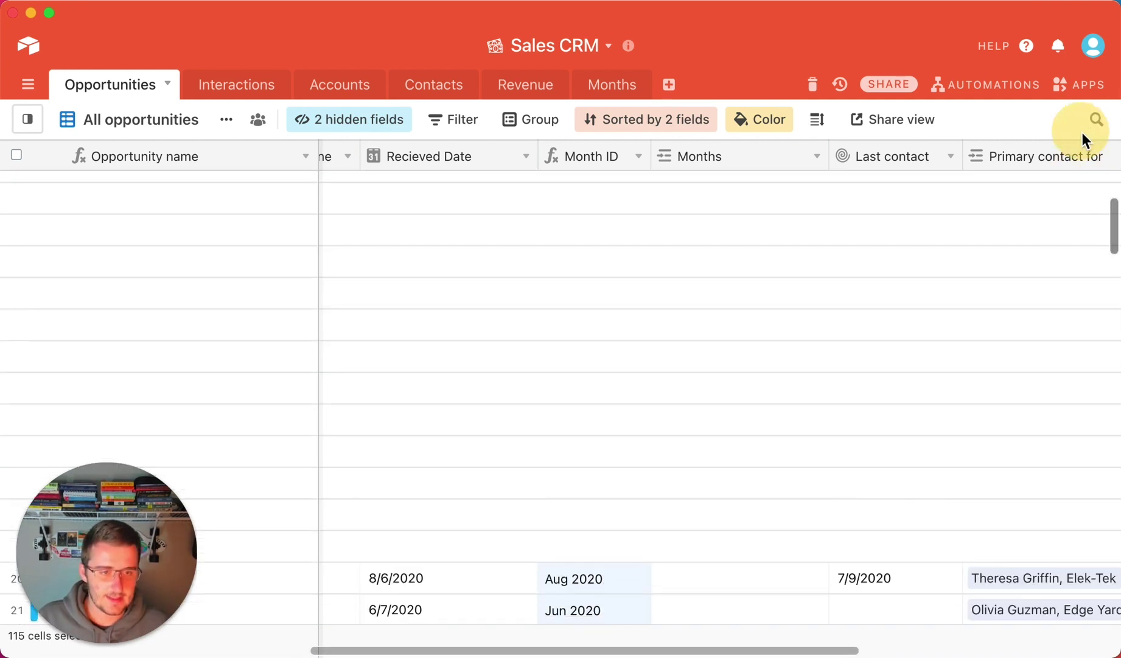
left_click(760, 185)
key("super+v")
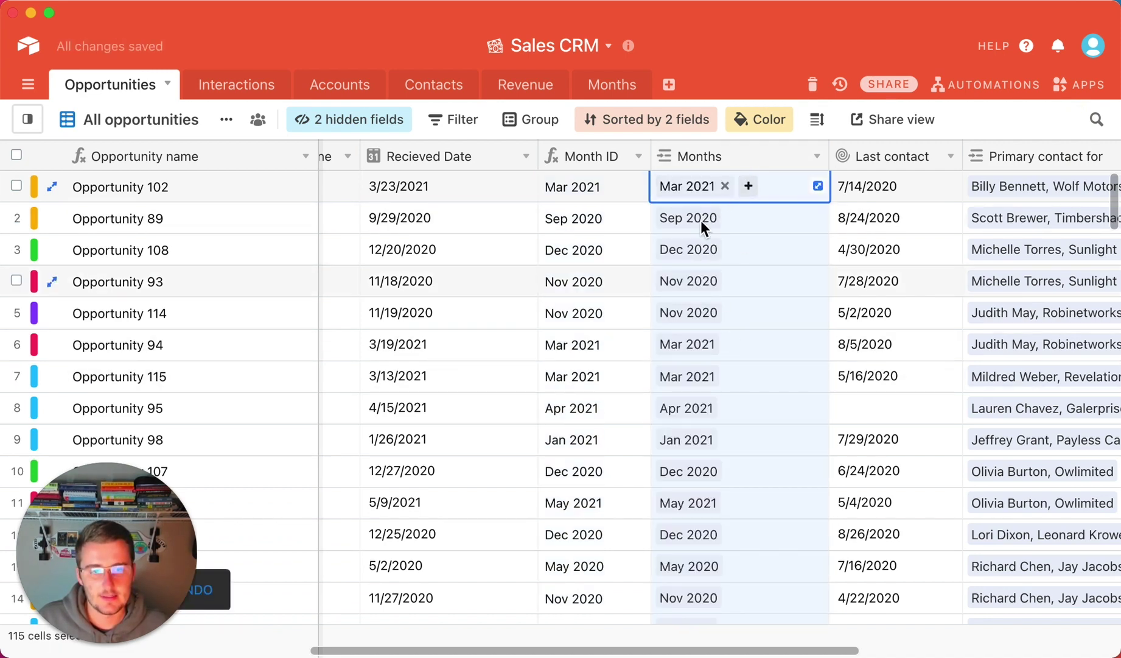
Step: Review the month records in the Months table and narrow its Revenue and Opportunities columns
left_click(610, 85)
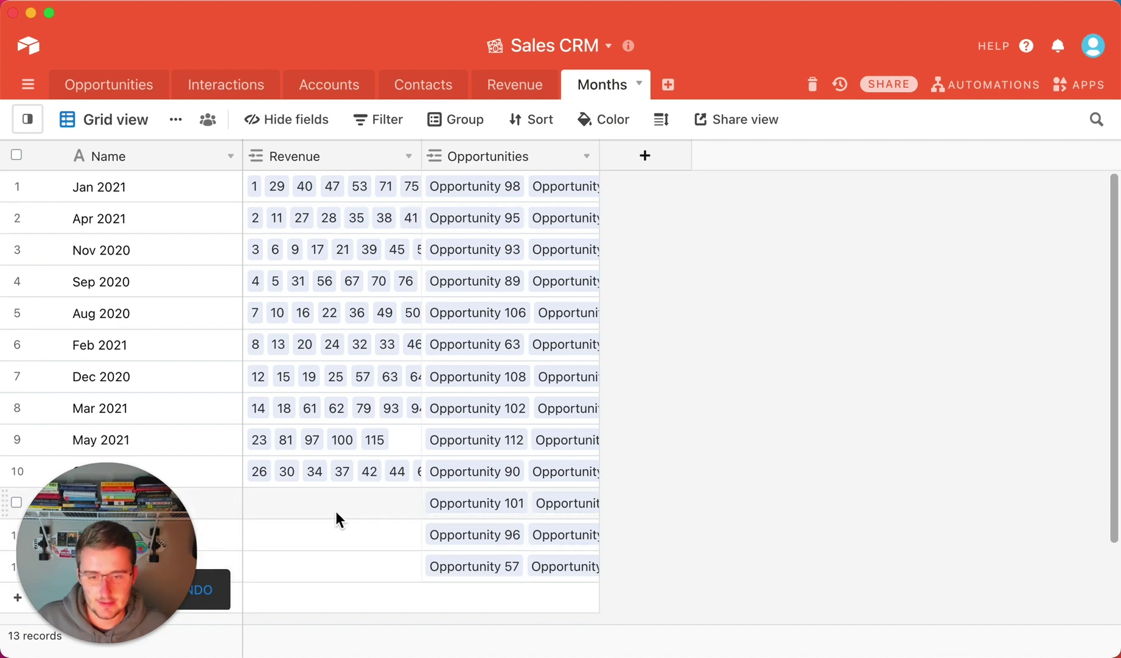
scroll(375, 505, "down", 1)
scroll(374, 505, "up", 1)
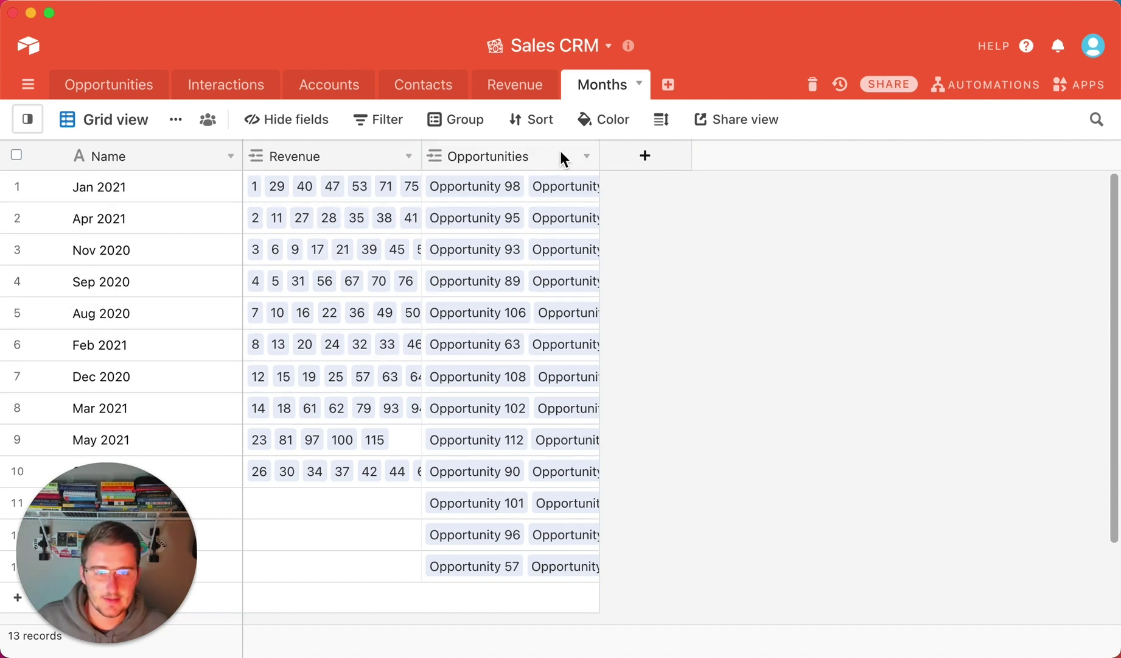
left_click_drag(422, 162, 348, 160)
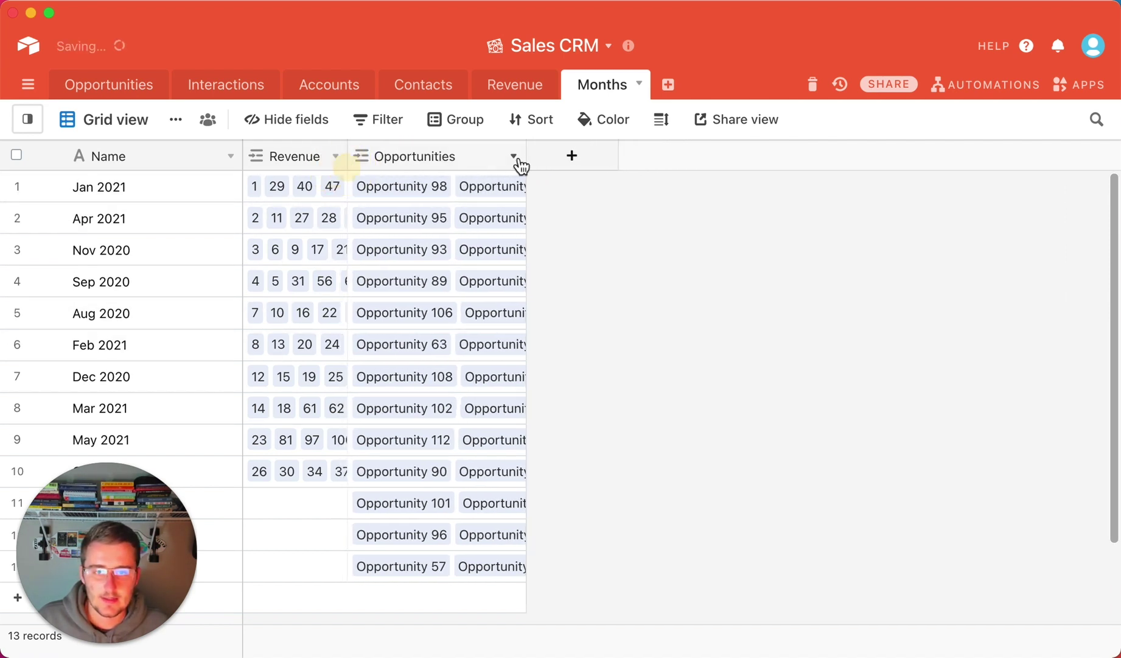
left_click_drag(525, 162, 485, 159)
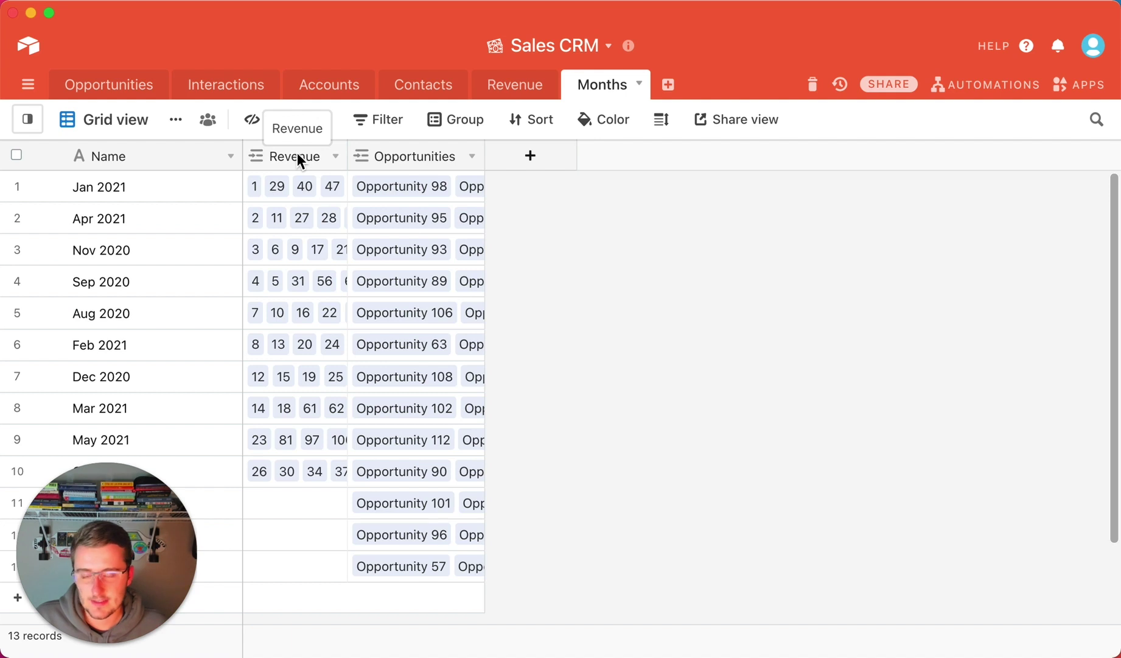
Step: Add a Count field named "N. Opportunities" to the Months table that counts the linked Opportunities records, and narrow its column slightly
left_click(508, 159)
scroll(670, 390, "down", 10)
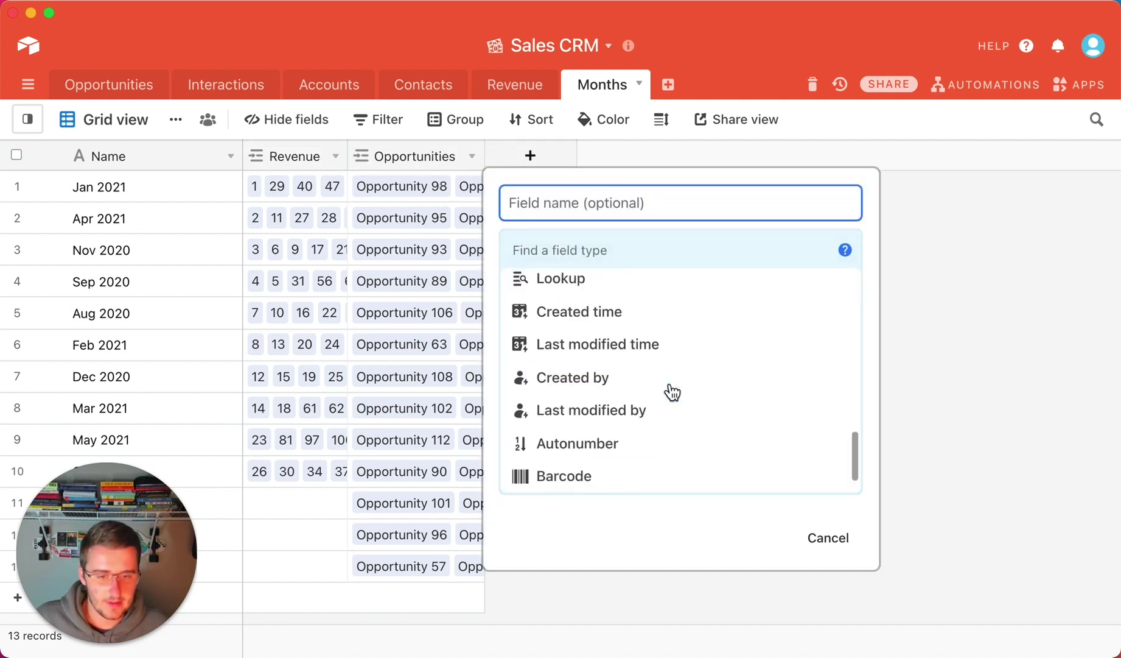
scroll(672, 392, "up", 2)
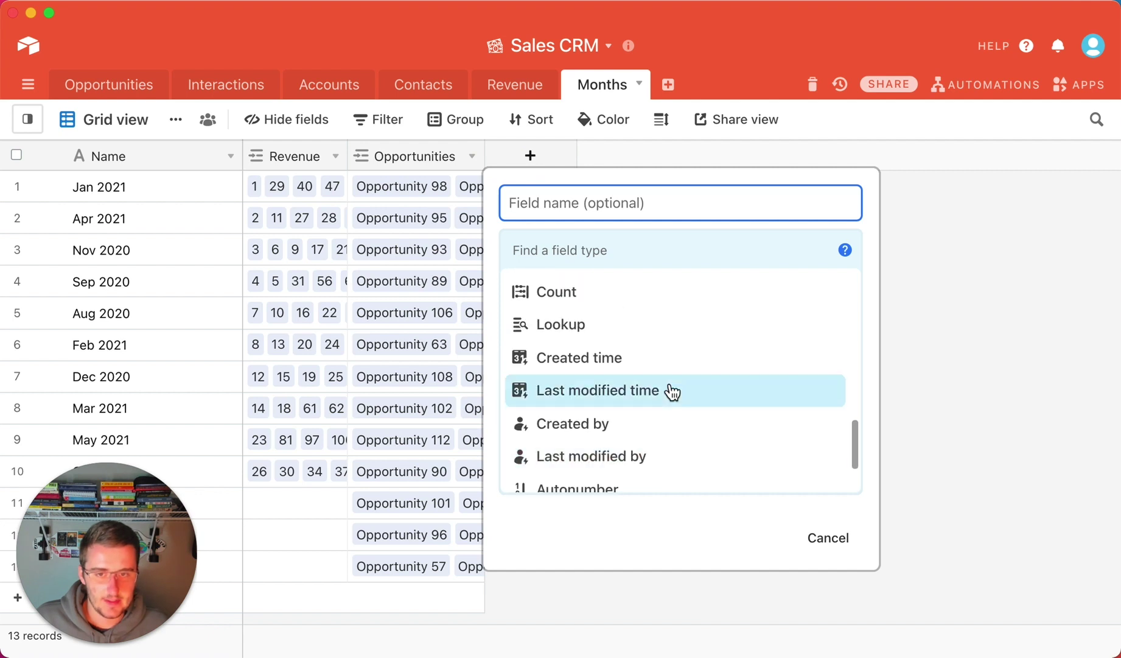
scroll(673, 391, "down", 1)
scroll(671, 391, "up", 5)
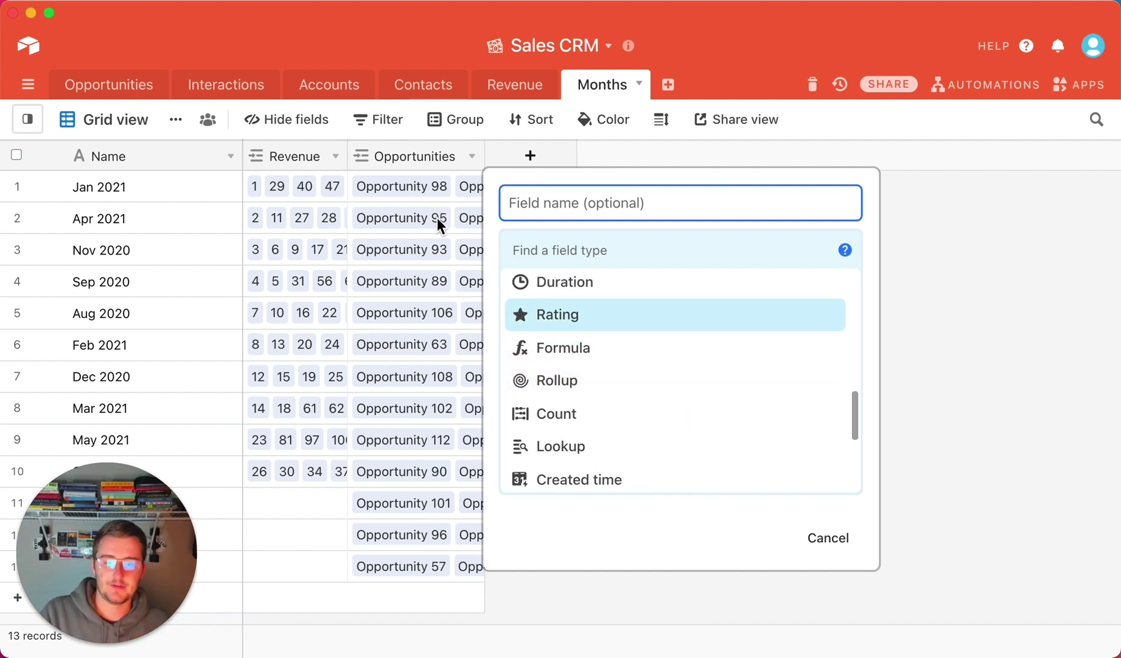
left_click(612, 419)
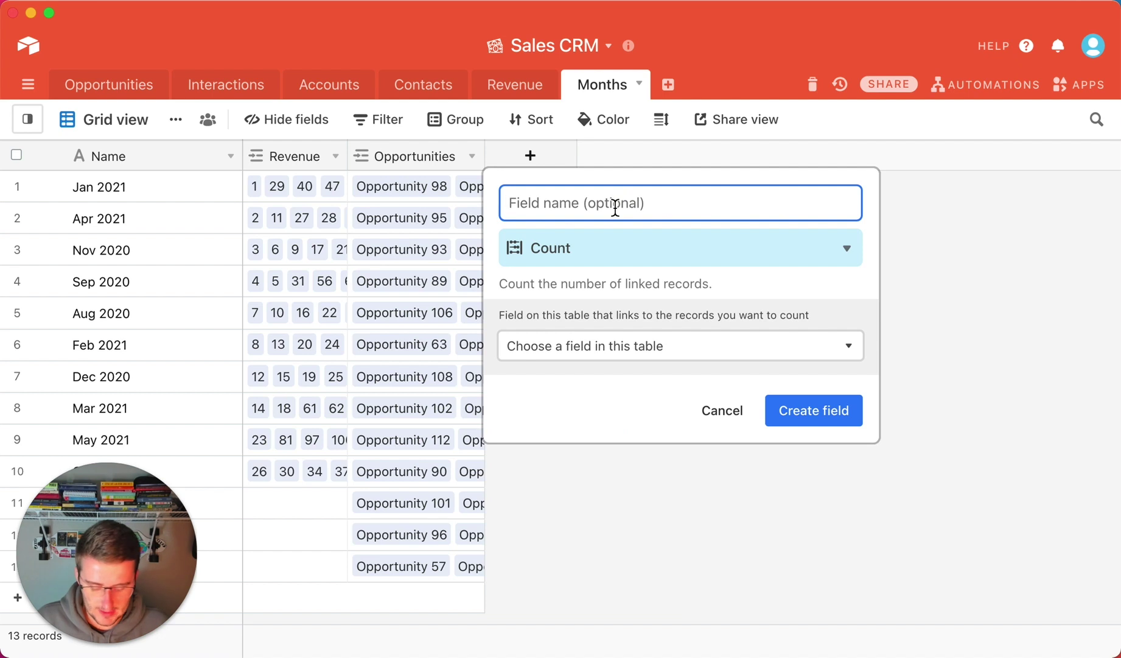
type("N. Opportunities")
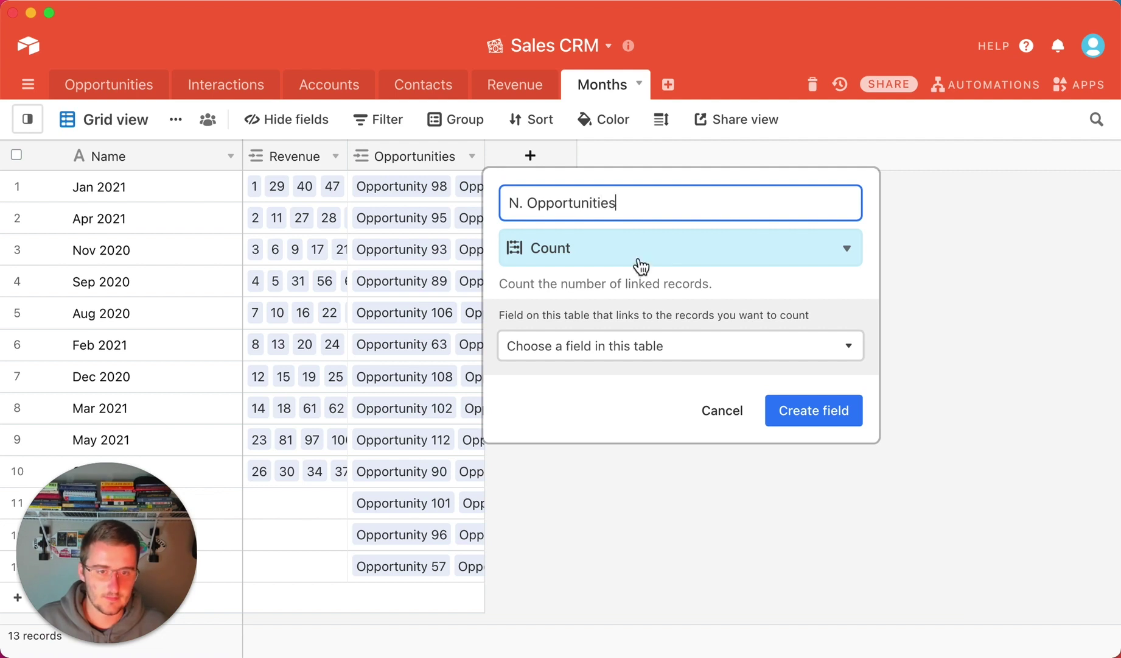
left_click(638, 346)
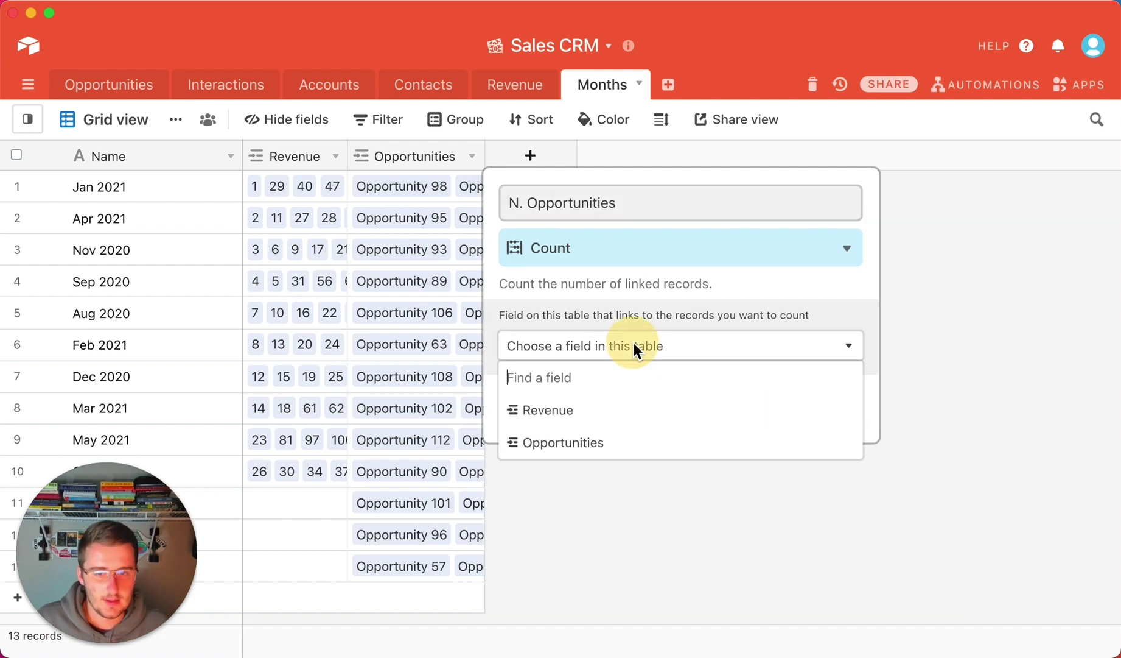
left_click(626, 445)
left_click(851, 464)
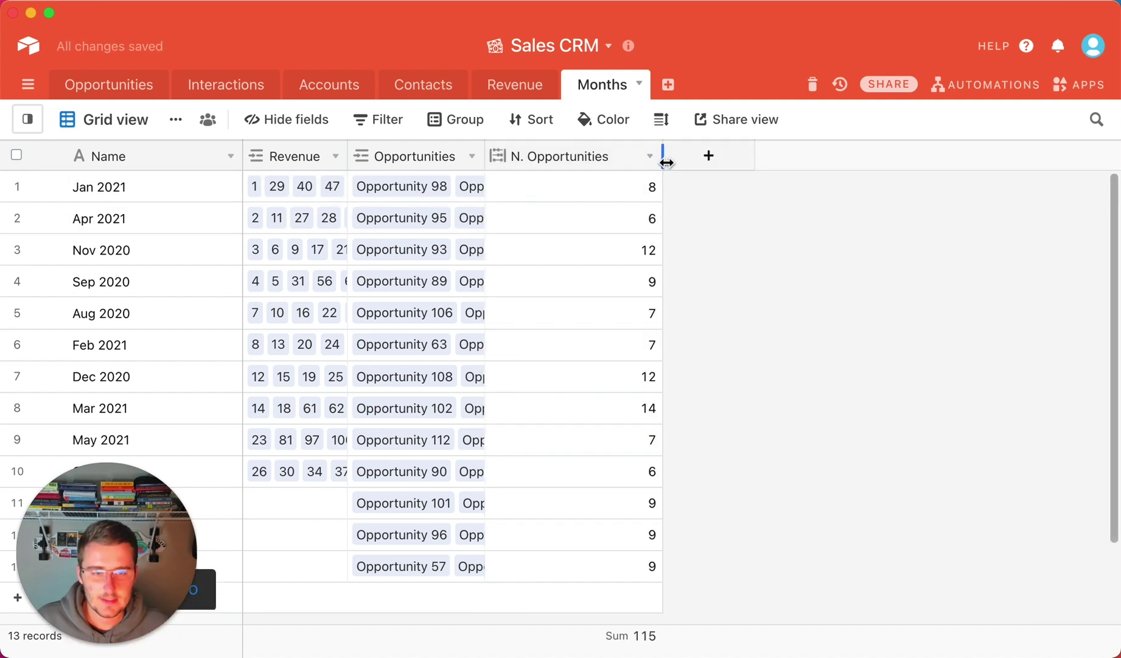
left_click_drag(667, 162, 645, 157)
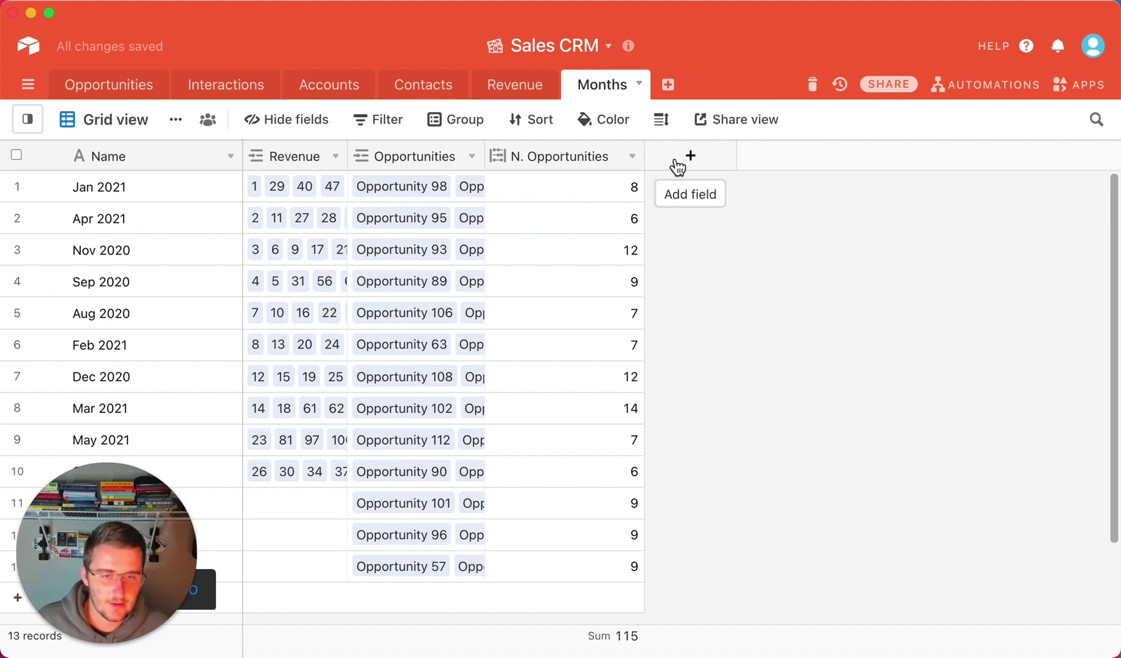
Step: Duplicate the N. Opportunities field and name the copy "Closed Opps."
right_click(560, 157)
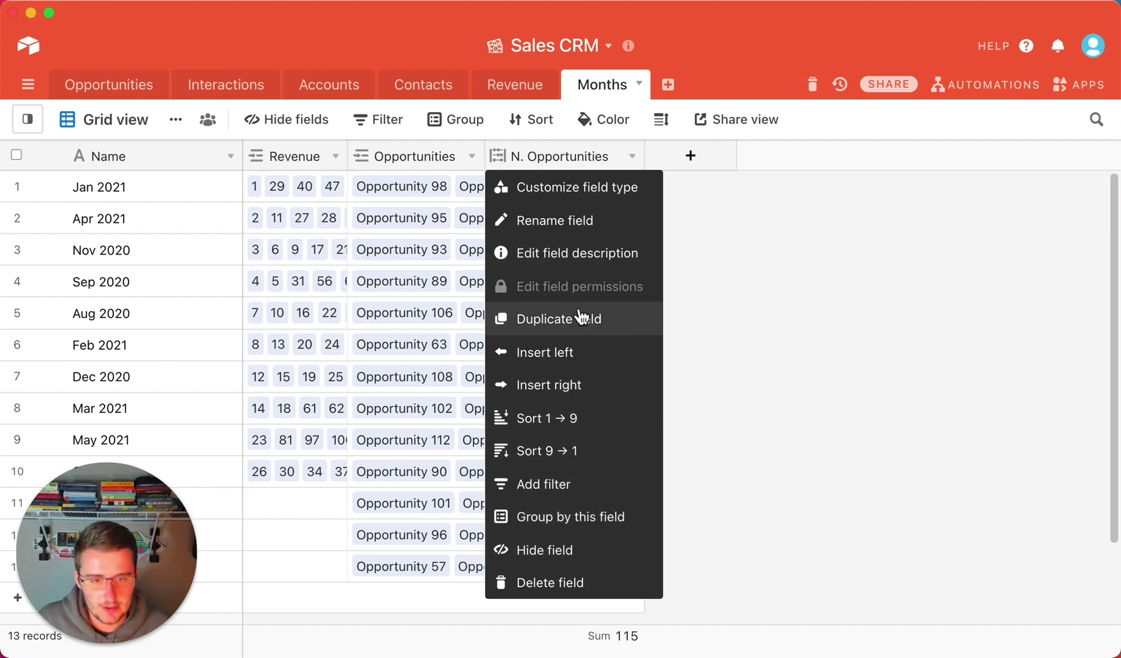
left_click(576, 310)
double_click(710, 162)
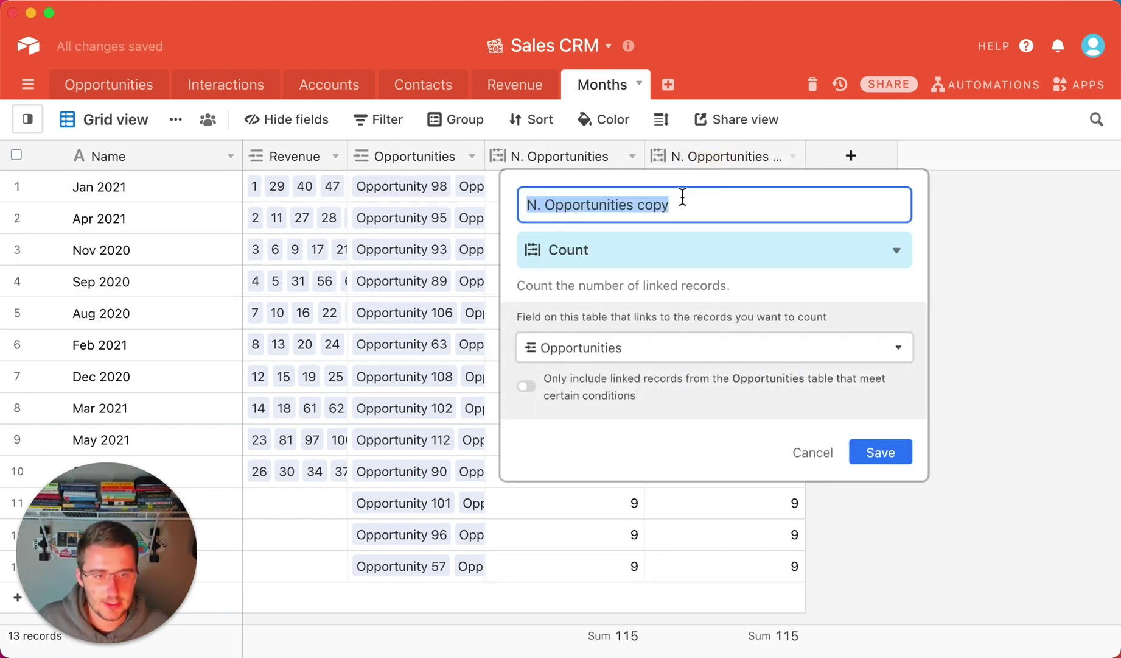
type("Closed Opps.")
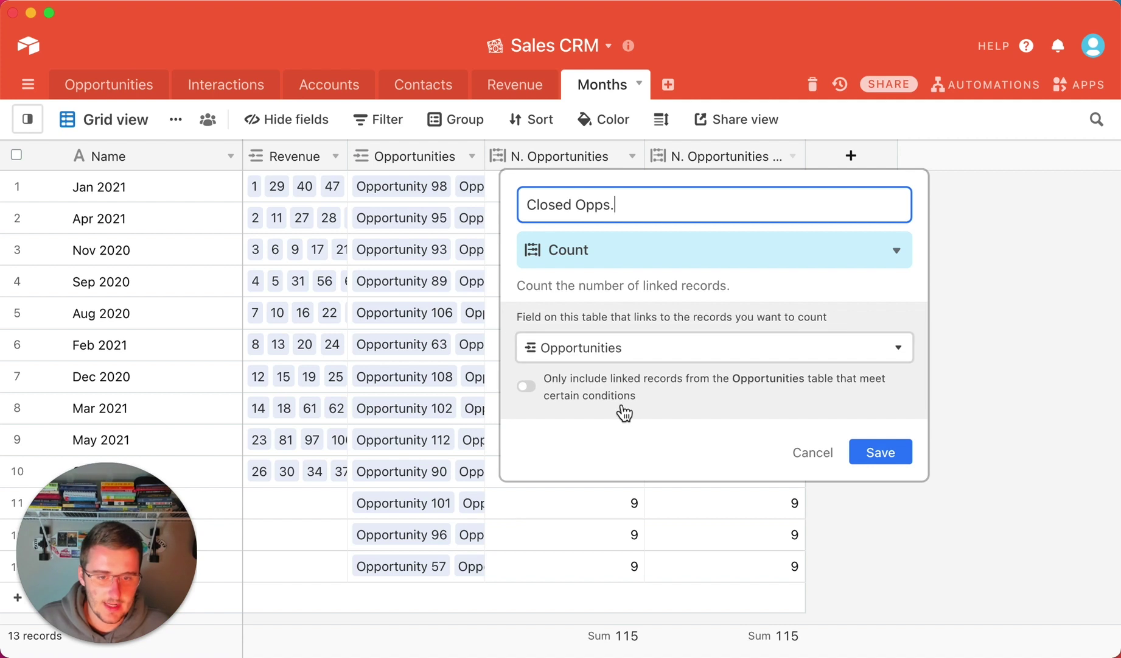
Step: Limit the Closed Opps. count to linked Opportunities whose Status is Closed—won, save the field and narrow its column slightly
left_click(527, 388)
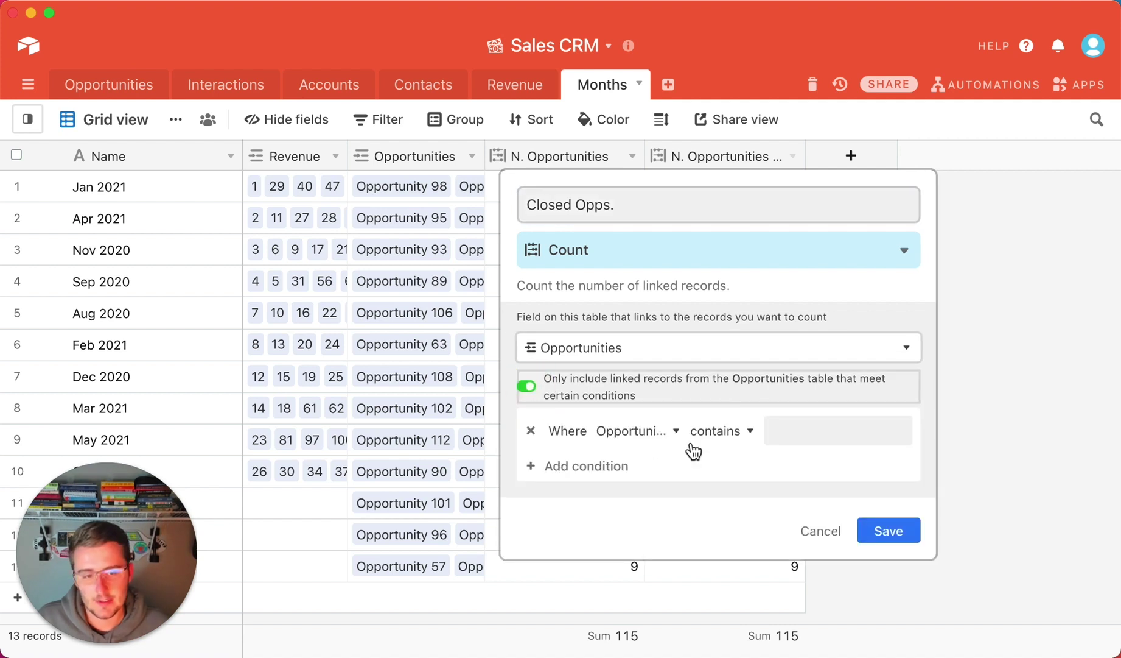
left_click(651, 436)
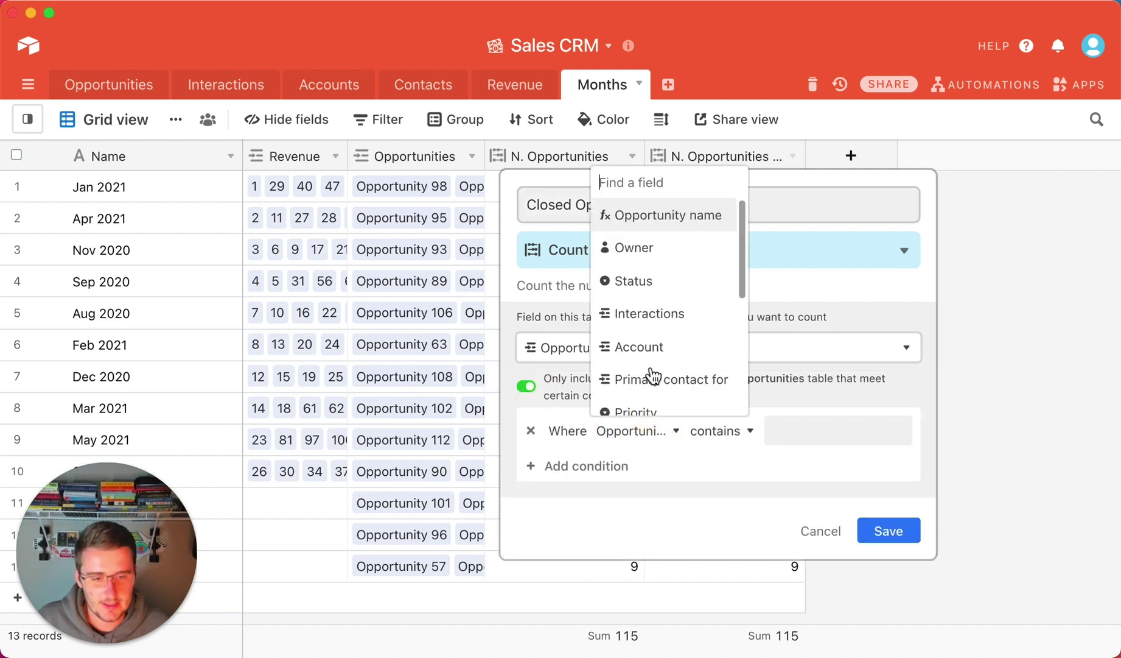
left_click(655, 286)
left_click(795, 434)
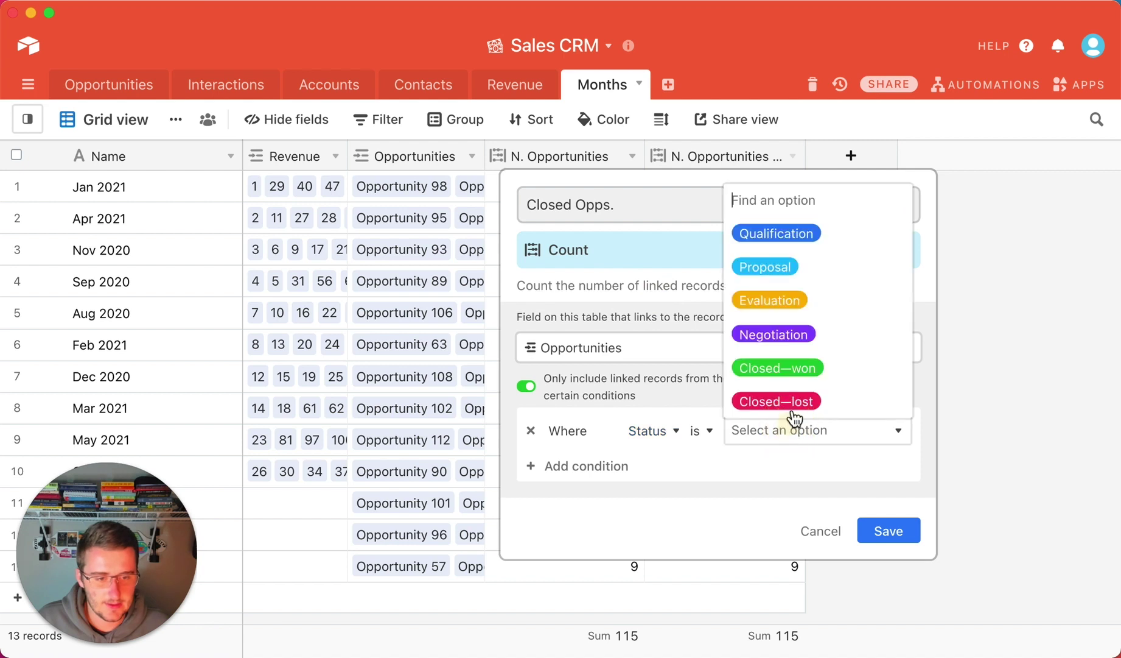
left_click(795, 367)
left_click(881, 538)
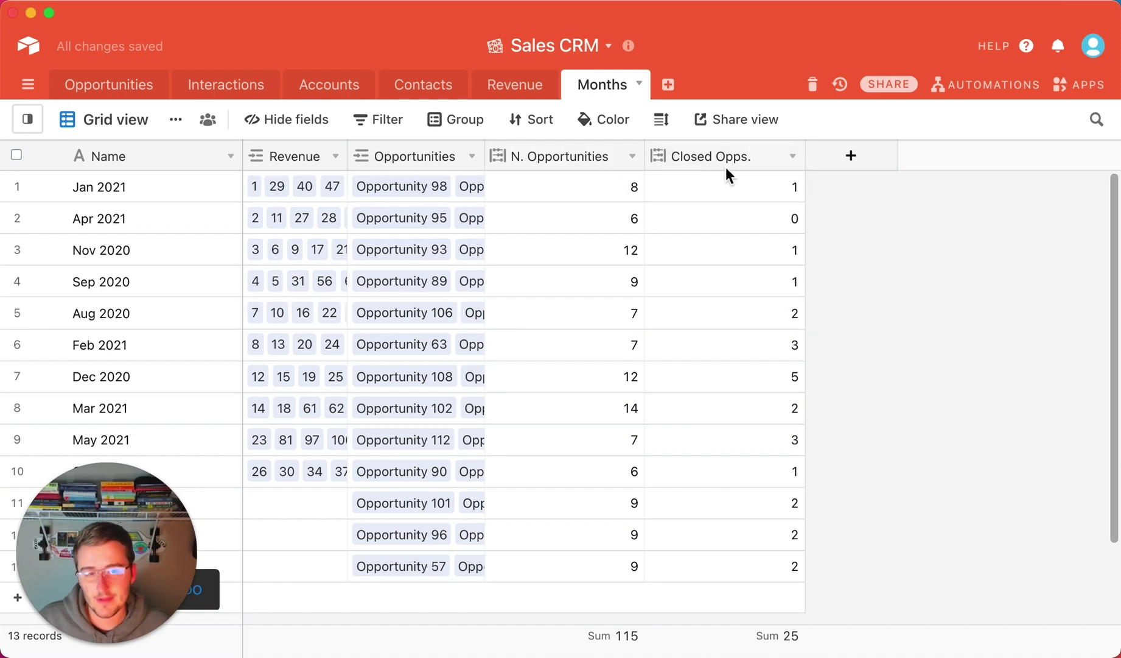
left_click_drag(805, 159, 785, 158)
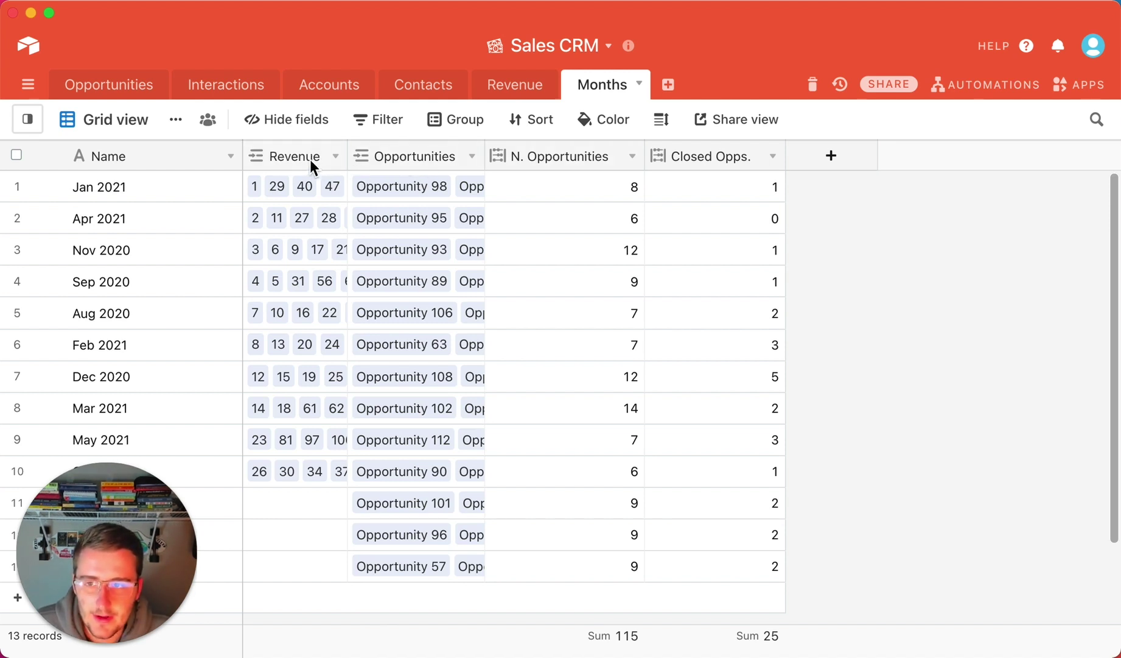
Step: Start a new unnamed Rollup field after Closed Opps. that summarizes the Value field of the linked Revenue records
left_click(832, 156)
scroll(841, 424, "down", 5)
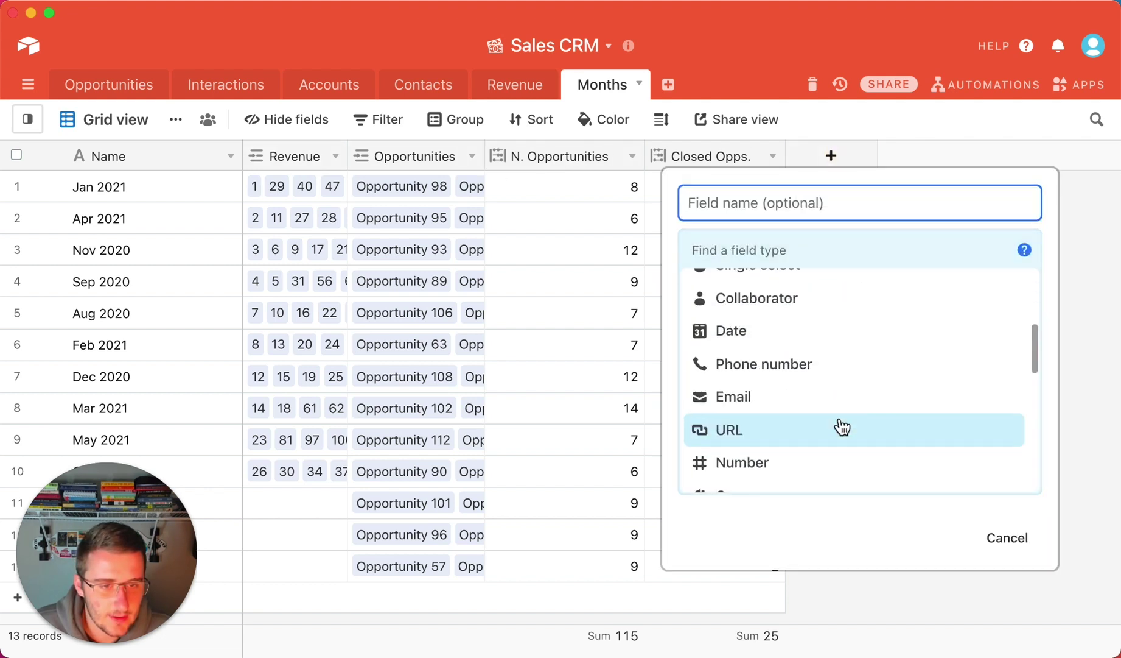
scroll(841, 426, "down", 5)
left_click(816, 358)
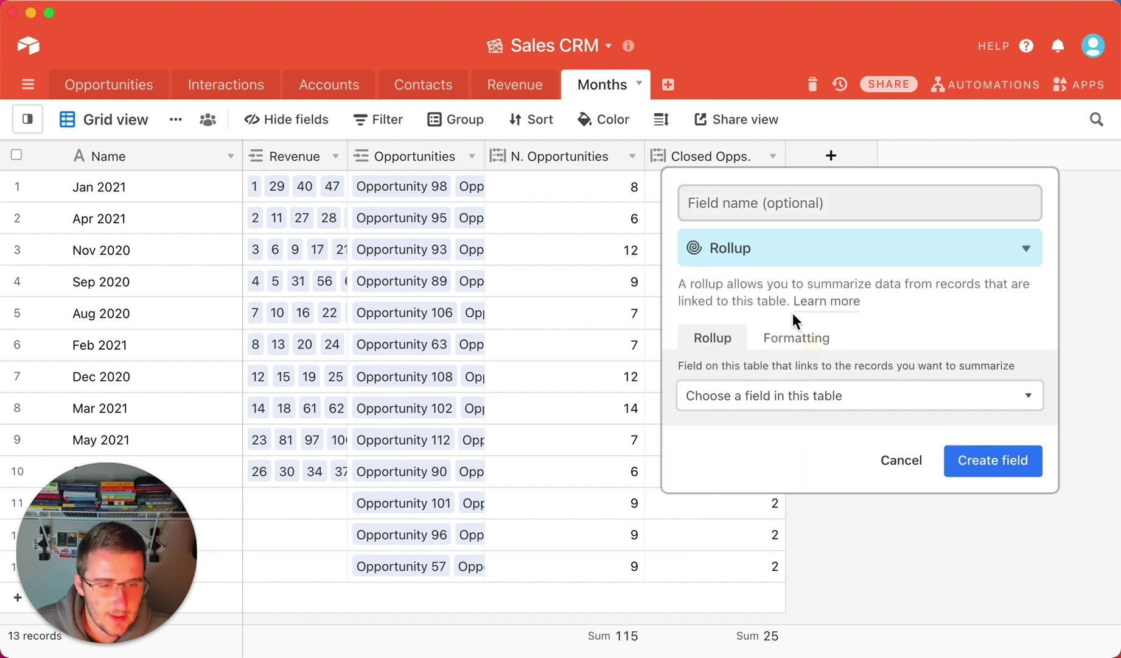
left_click(782, 405)
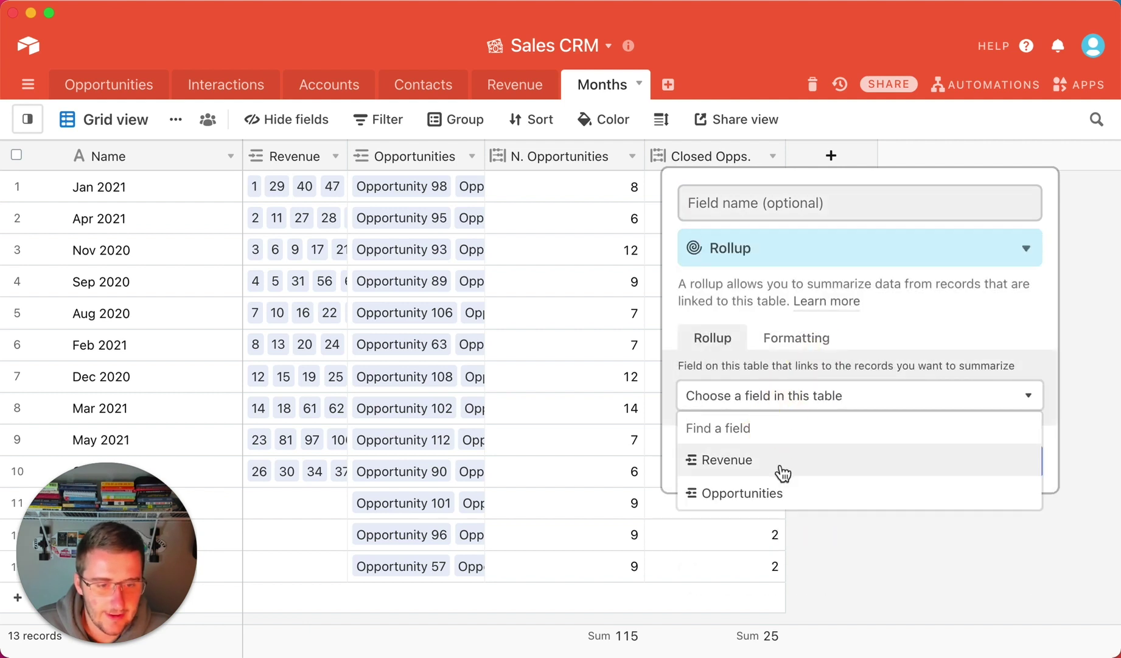
left_click(782, 467)
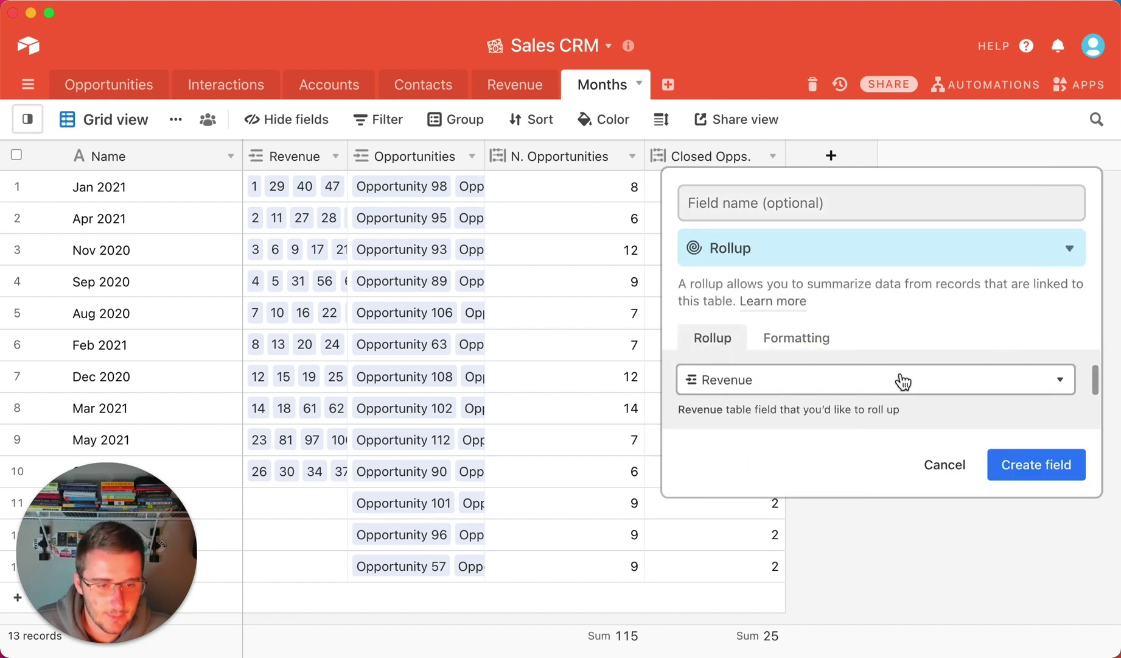
scroll(900, 377, "down", 1)
left_click(872, 407)
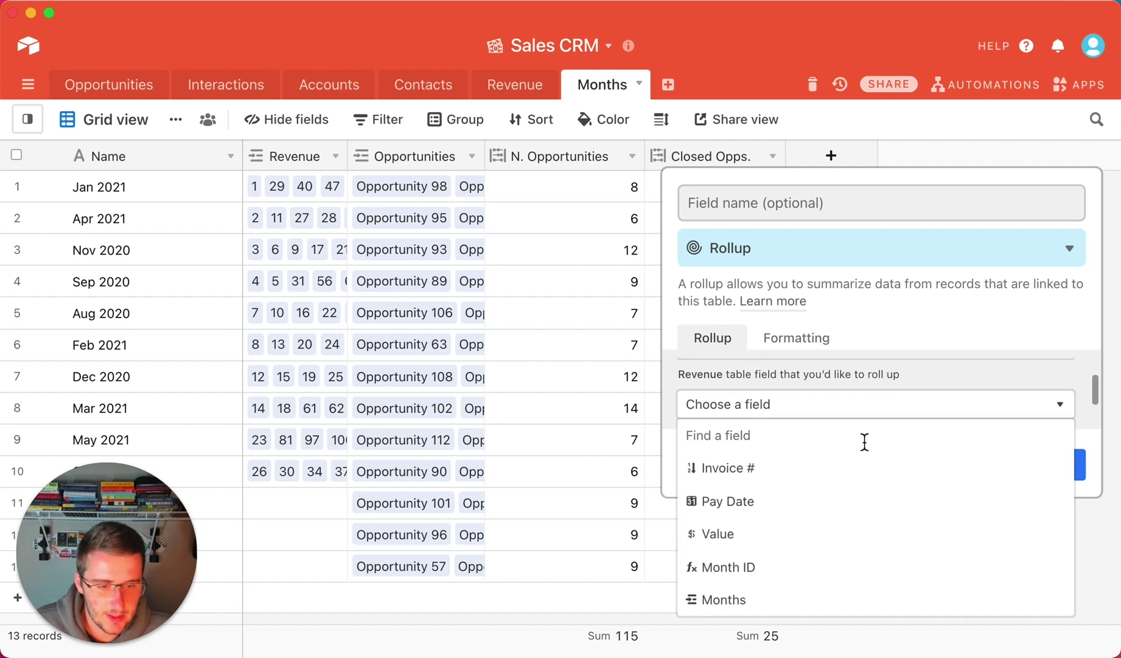
left_click(724, 536)
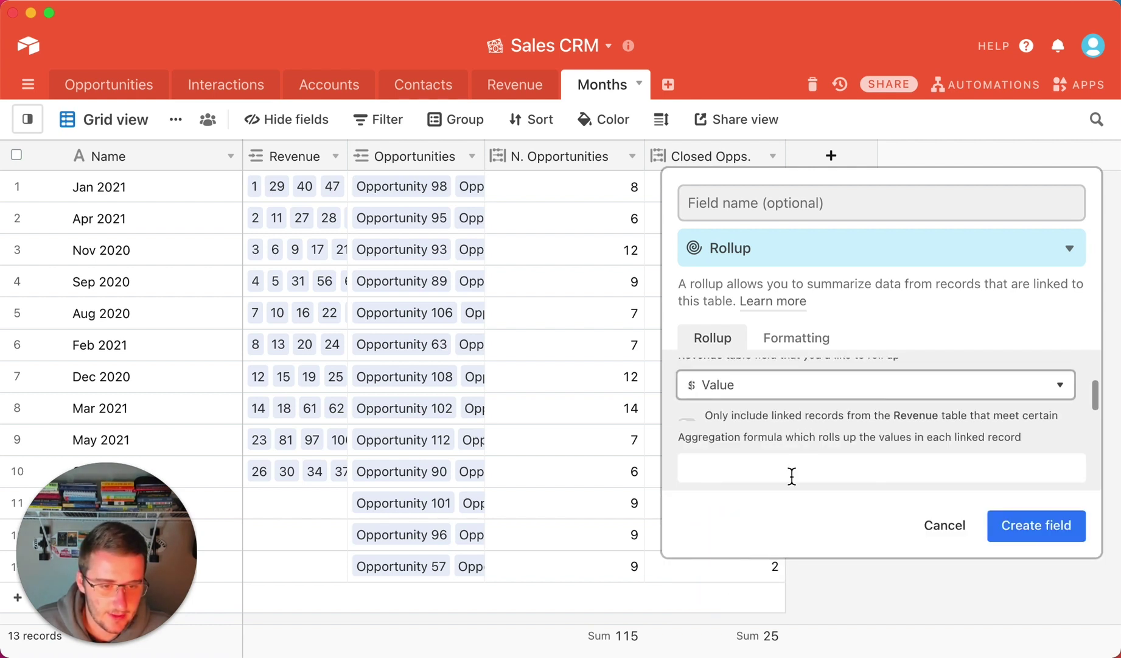
Step: Aggregate the Revenue rollup with SUM(values) and create the field
left_click(791, 474)
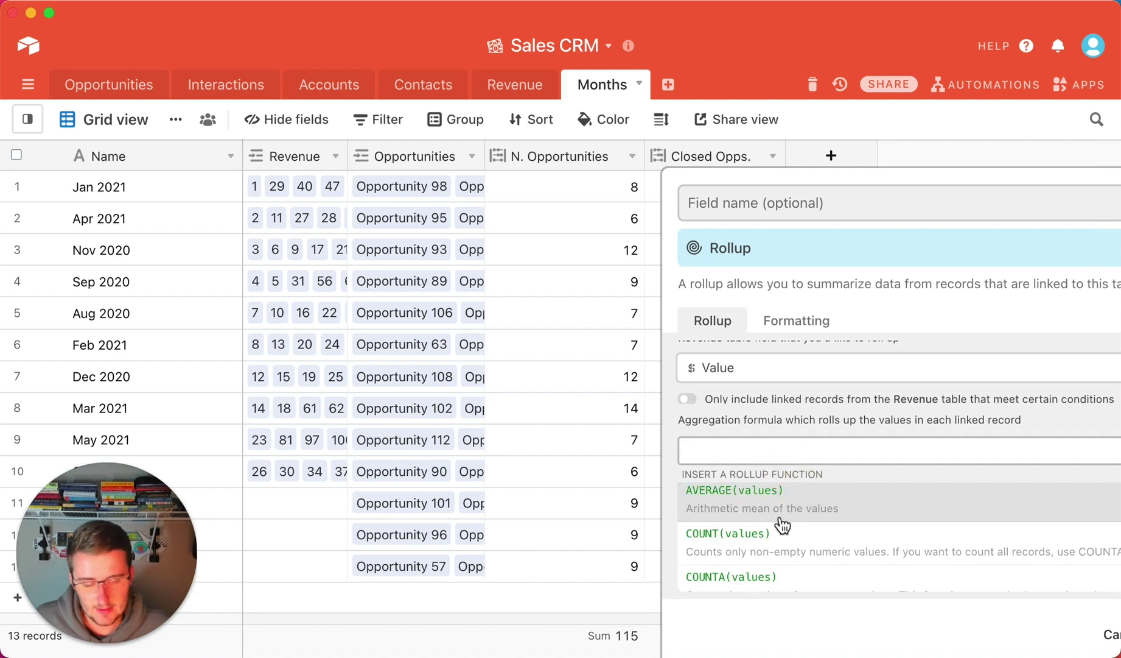
scroll(782, 525, "down", 1)
type("sum")
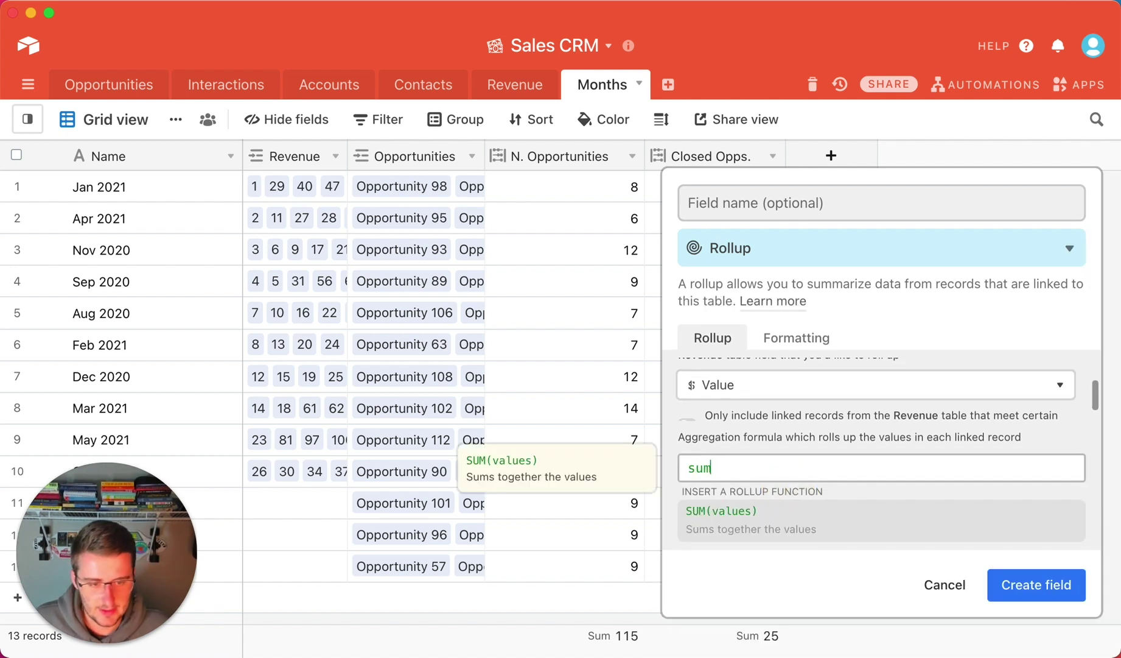
left_click(817, 534)
left_click(1069, 527)
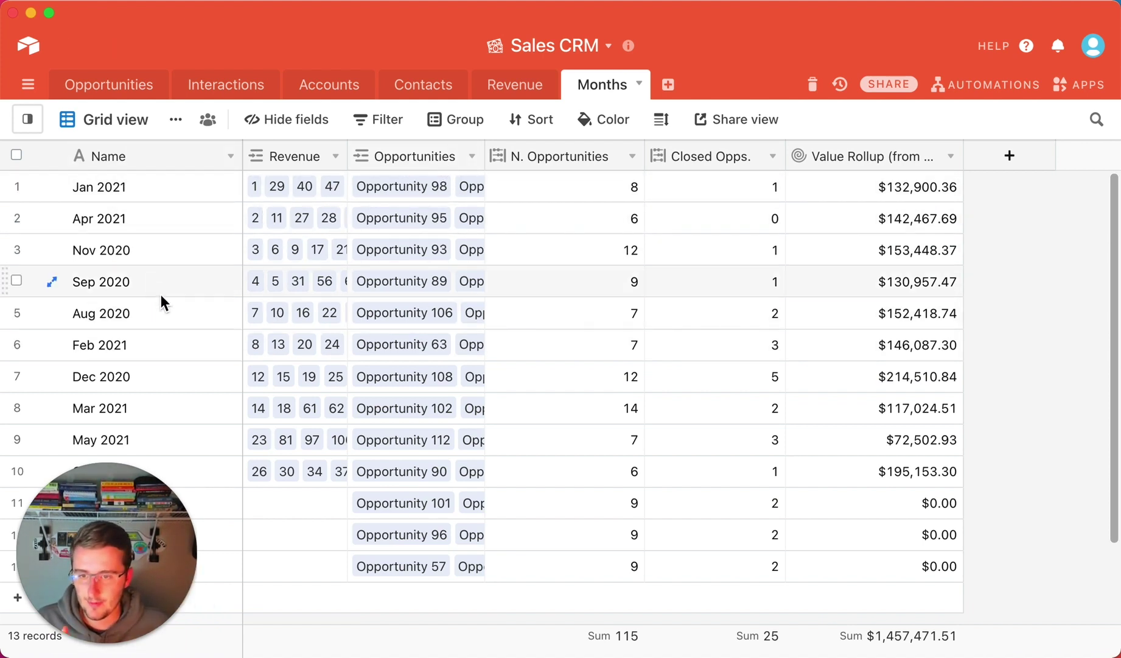
left_click_drag(155, 321, 156, 417)
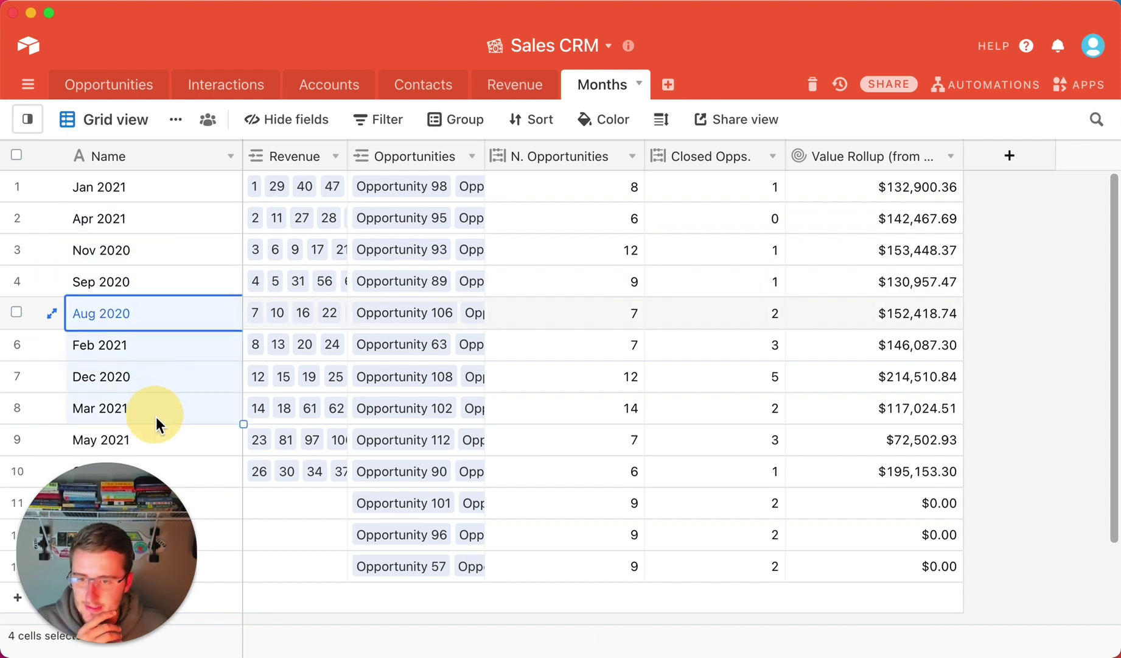
Step: Insert an unnamed Rollup field directly after Opportunities that rolls up the Recieved Date of the linked Opportunities
right_click(410, 156)
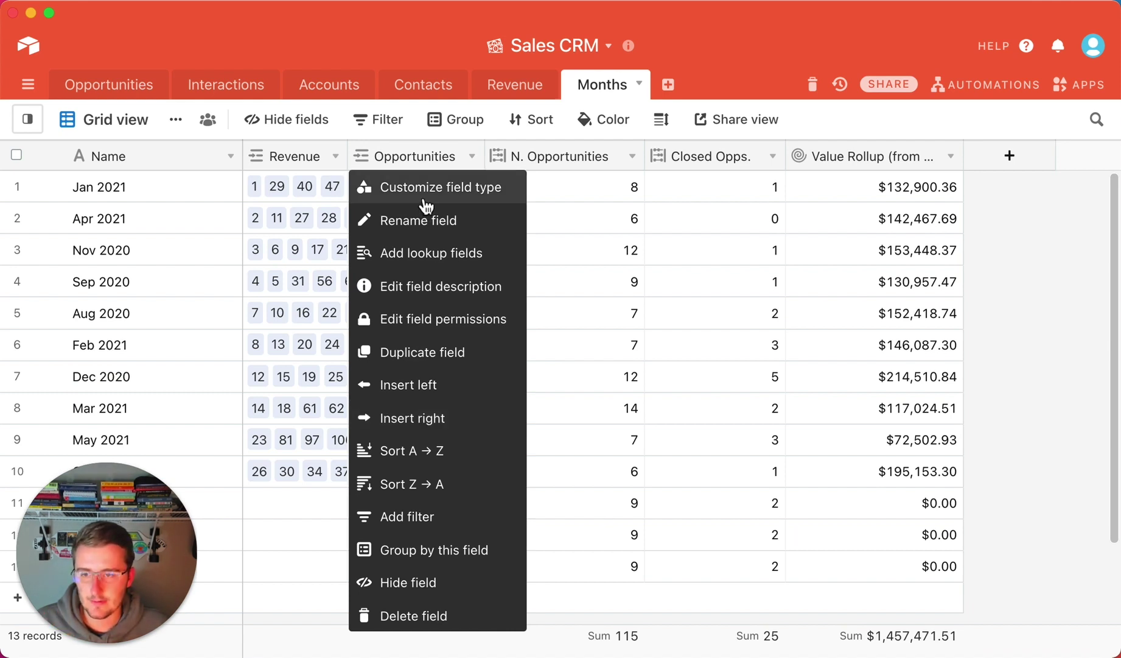
left_click(454, 419)
scroll(643, 408, "down", 5)
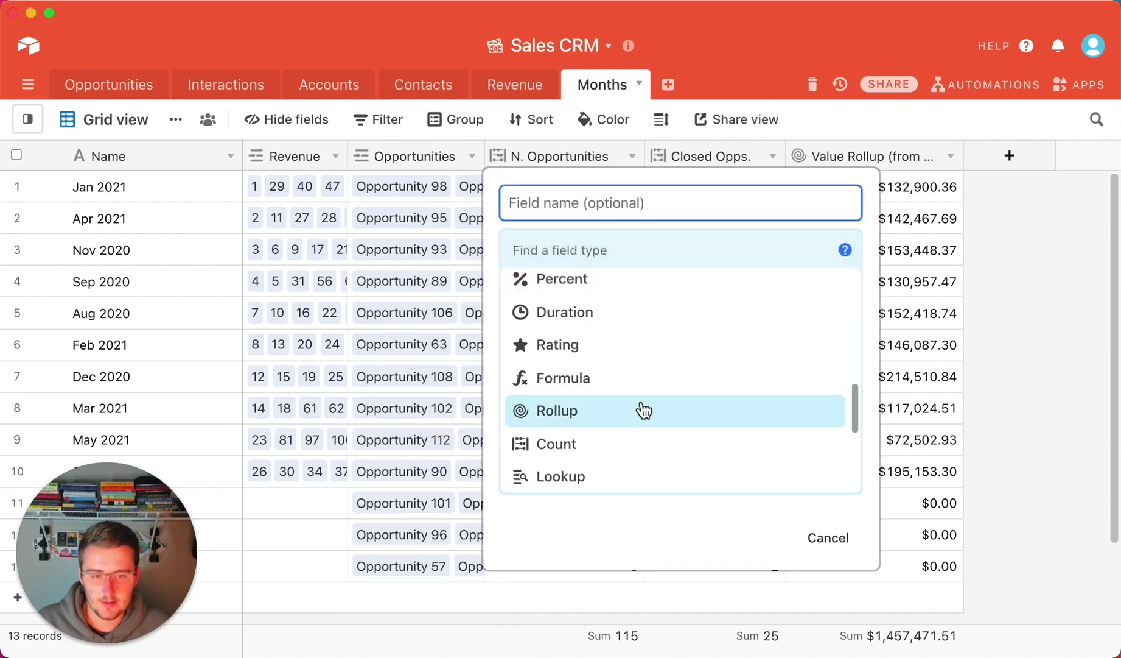
left_click(616, 414)
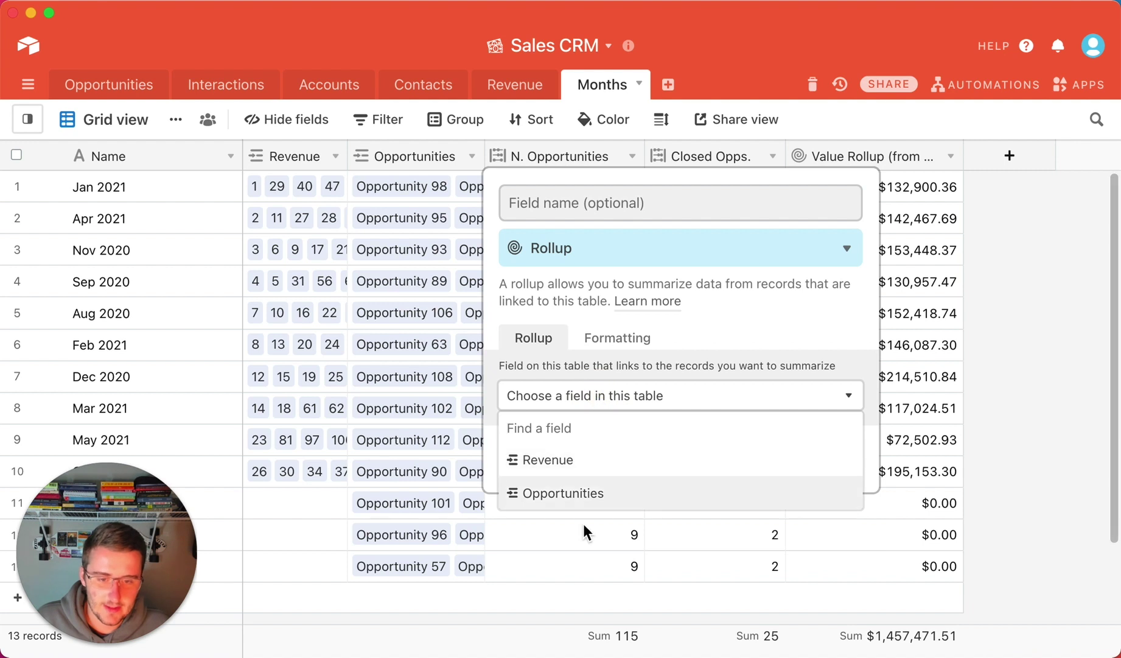
left_click(576, 494)
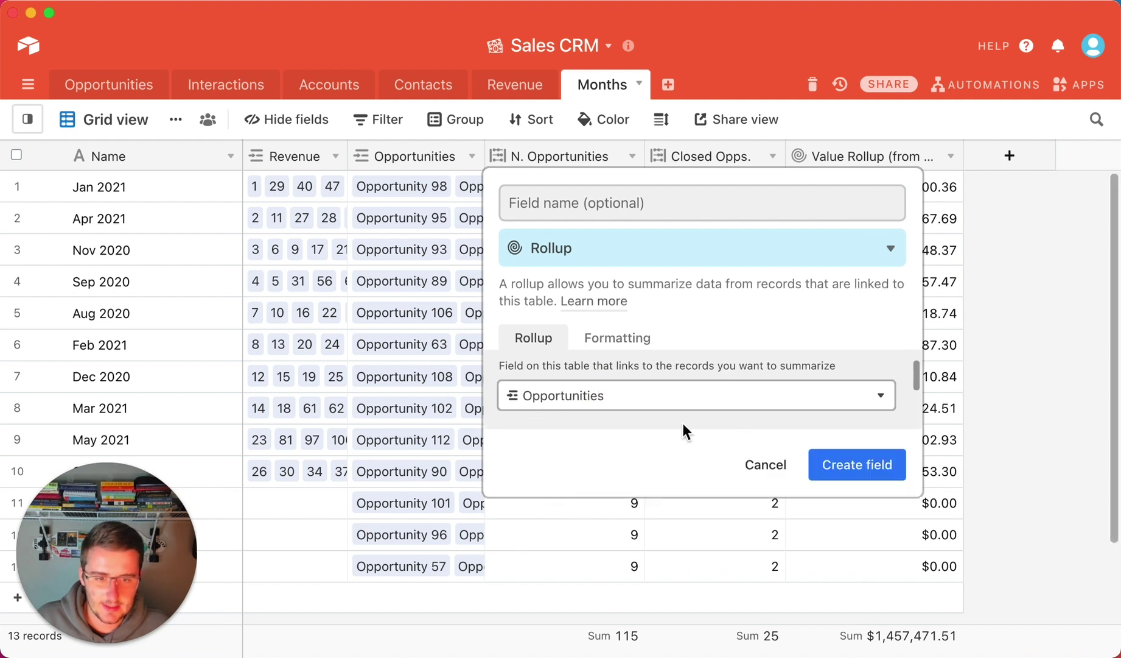
scroll(692, 415, "down", 1)
left_click(615, 414)
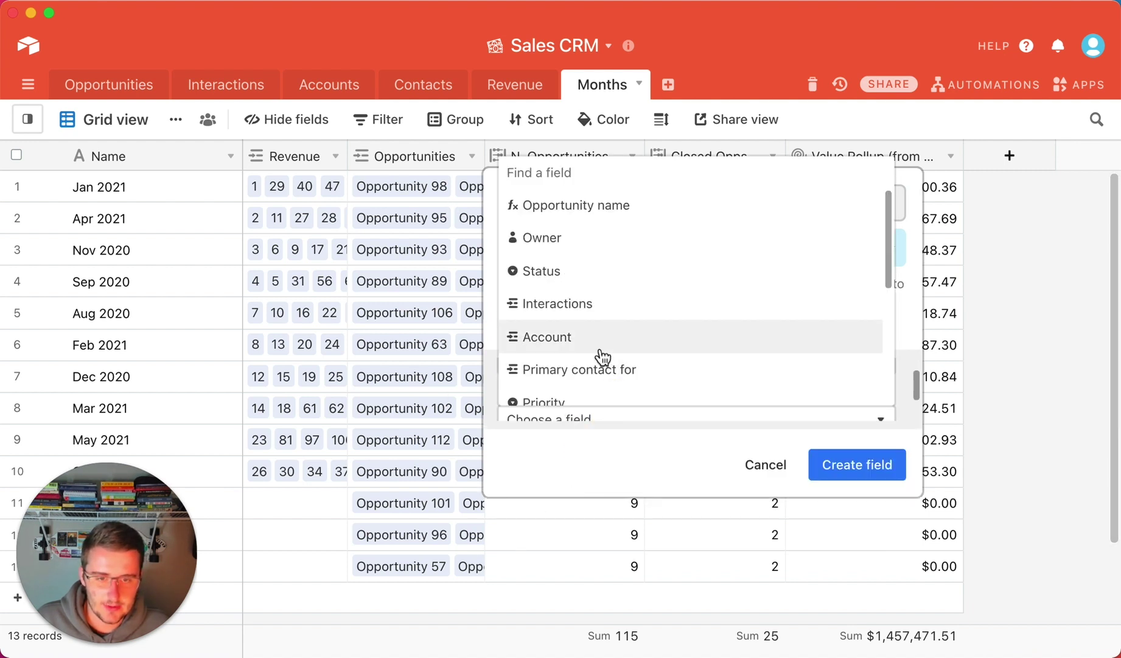
scroll(601, 358, "down", 3)
scroll(602, 359, "down", 1)
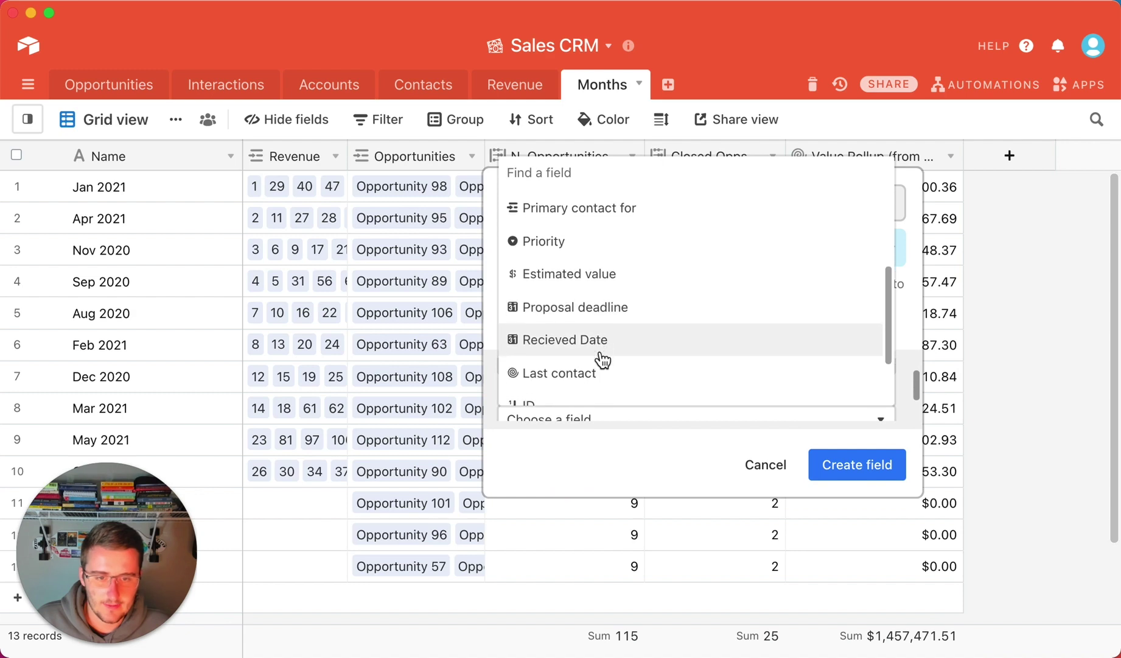
scroll(603, 342, "down", 1)
left_click(602, 341)
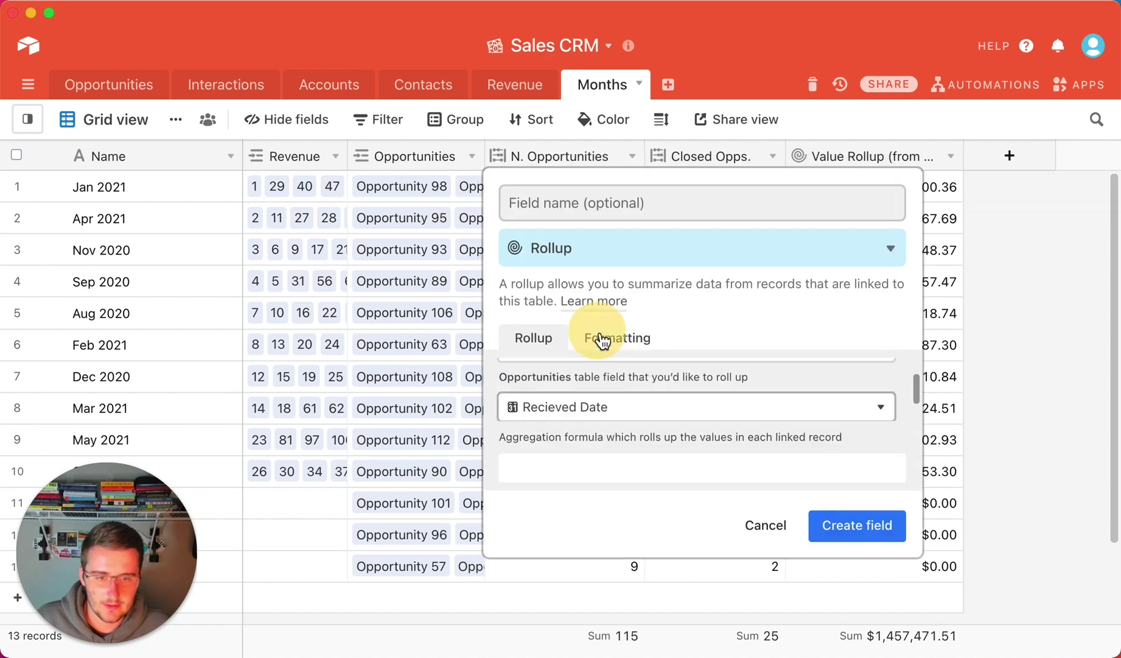
Step: Set the Recieved Date rollup's aggregation formula to MIN(values) and create the field
left_click(594, 469)
type("min")
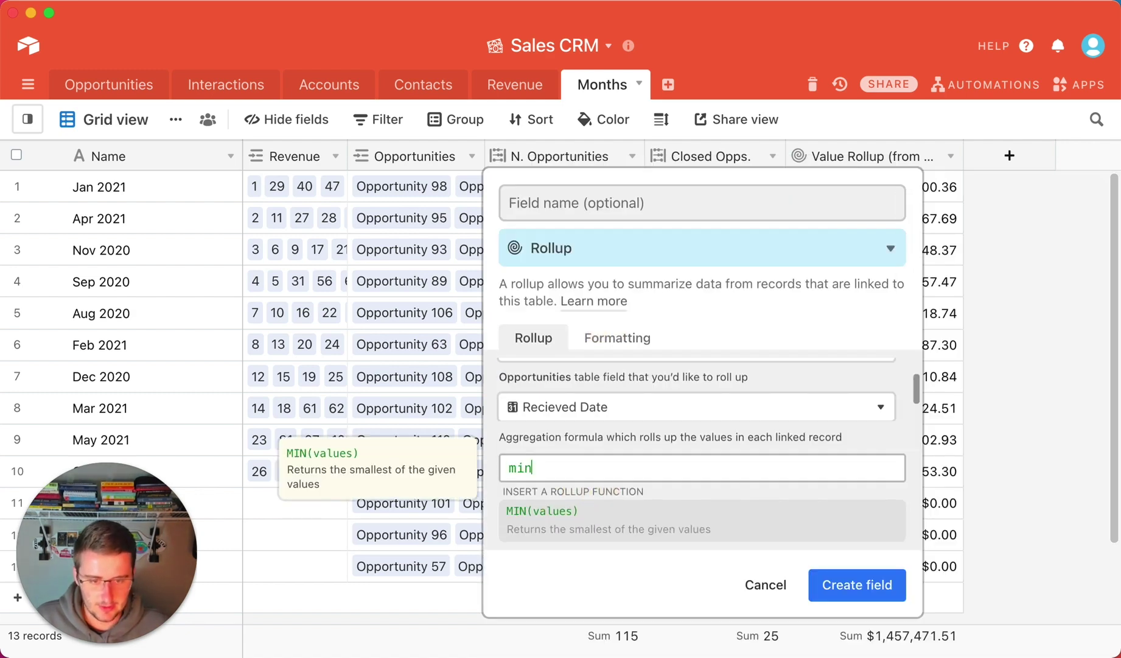
left_click(605, 513)
left_click(856, 526)
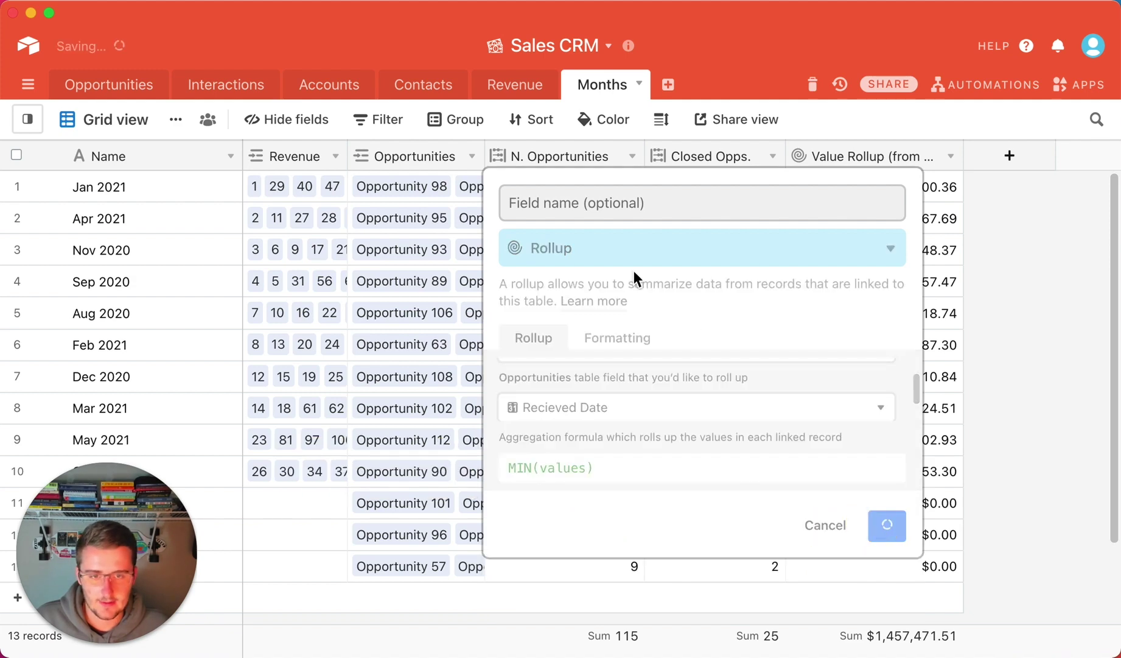
Step: Sort the Months records by the Recieved Date rollup in ascending order, 1 → 9
right_click(563, 162)
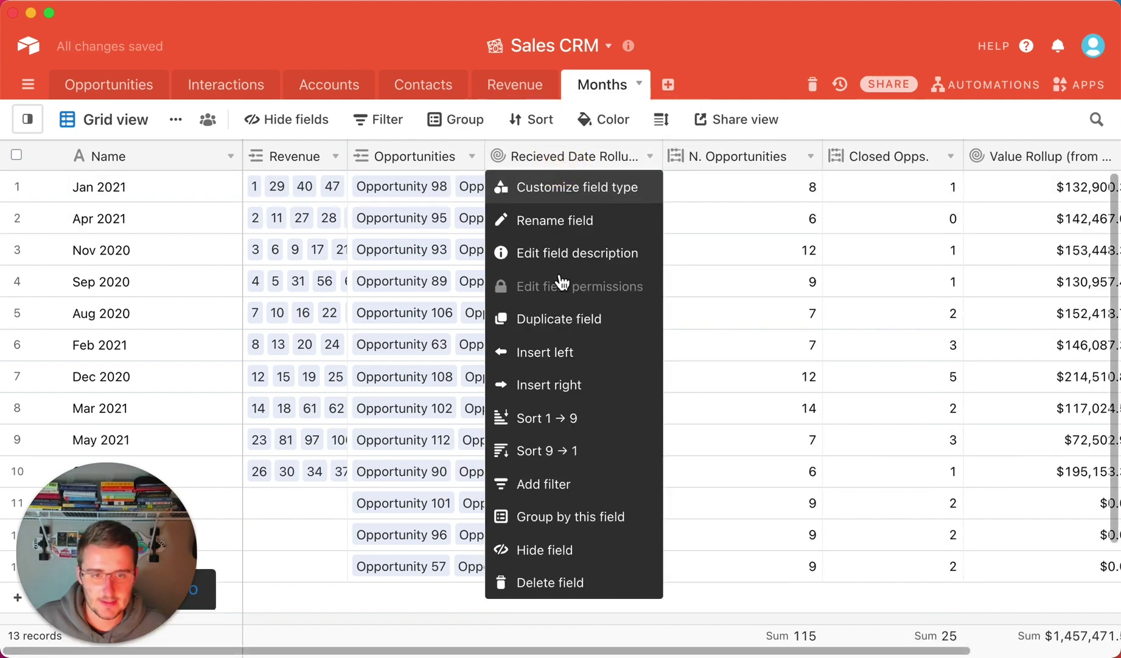
left_click(571, 430)
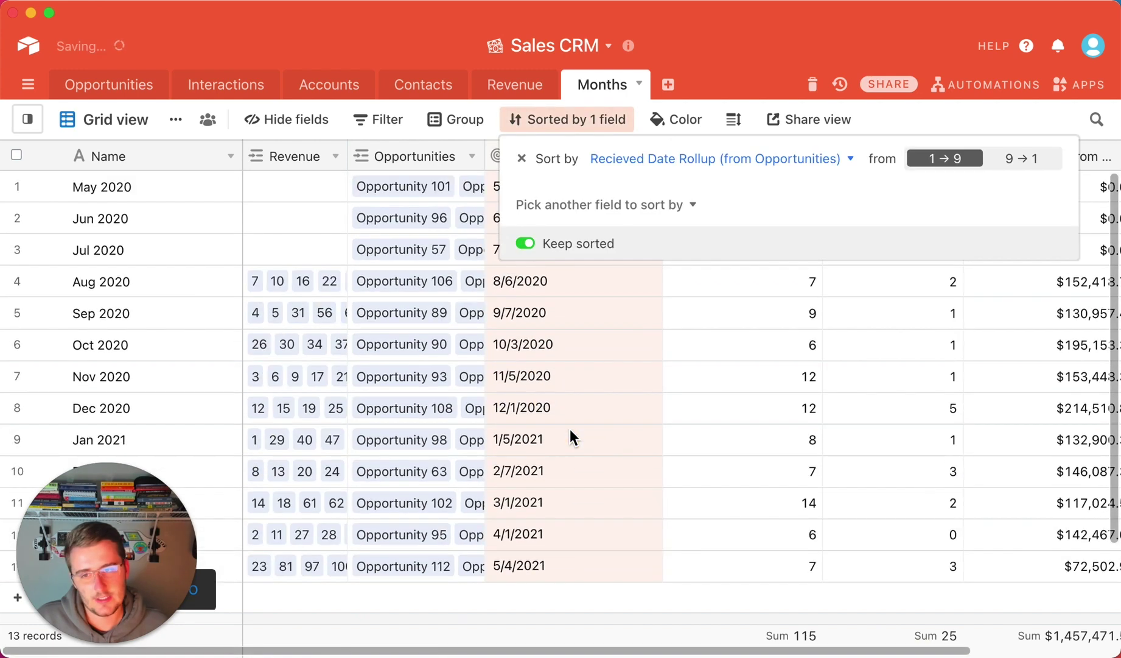
left_click(575, 386)
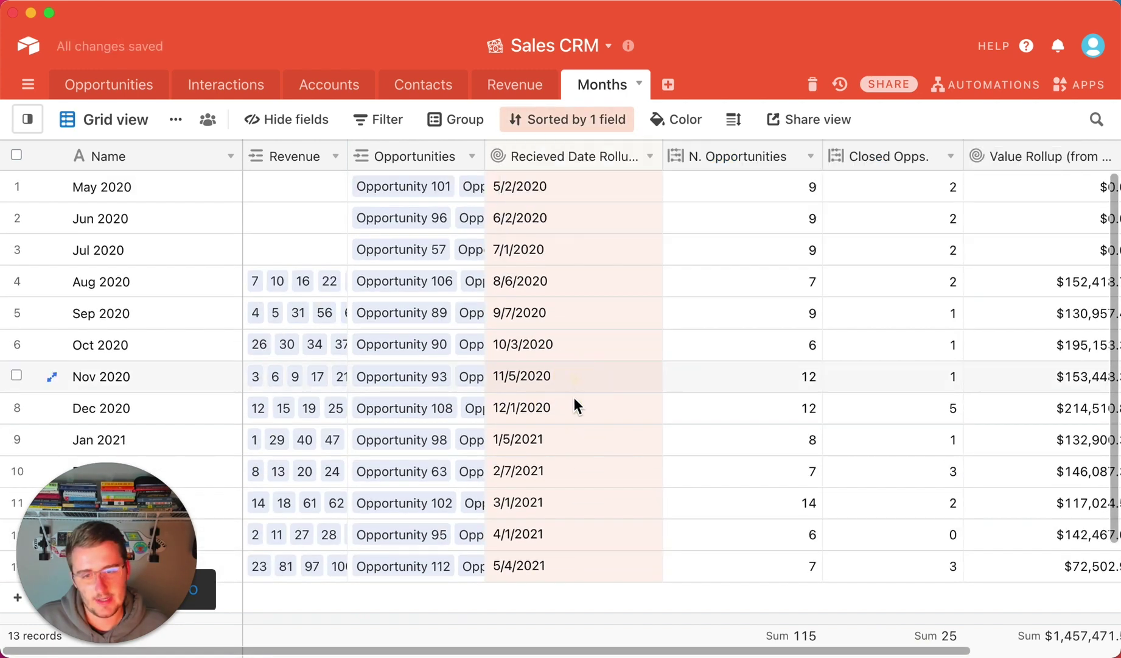
Step: Sort the Months records by the Recieved Date rollup in descending order, 9 → 1, and hide that rollup field
right_click(578, 157)
left_click(566, 451)
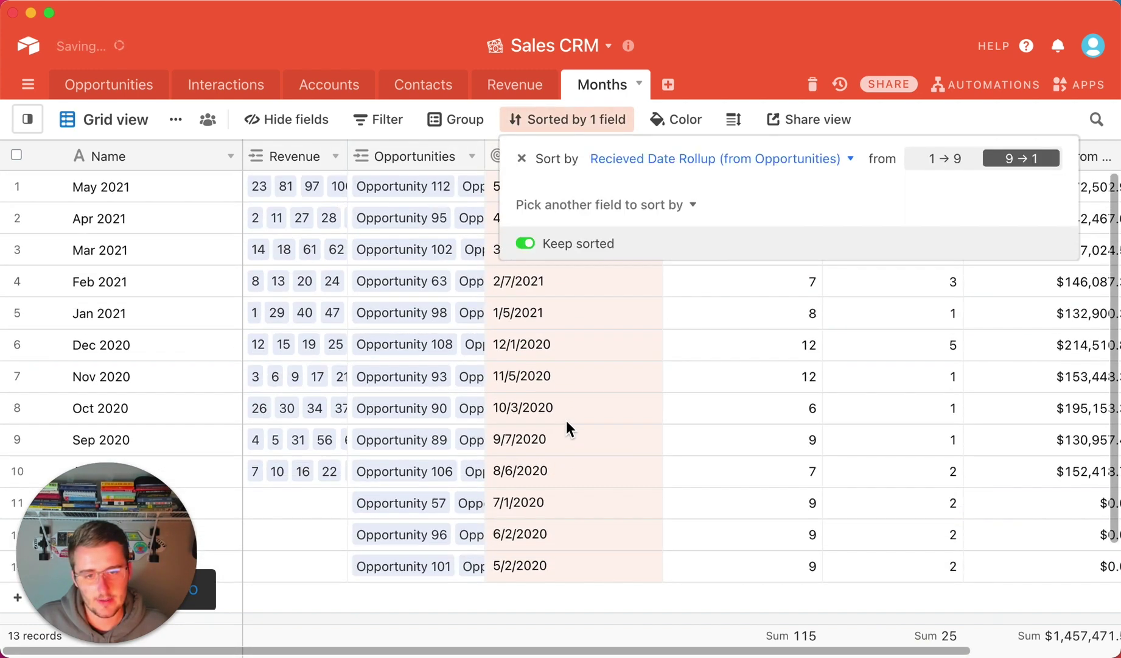
left_click(566, 427)
left_click(650, 156)
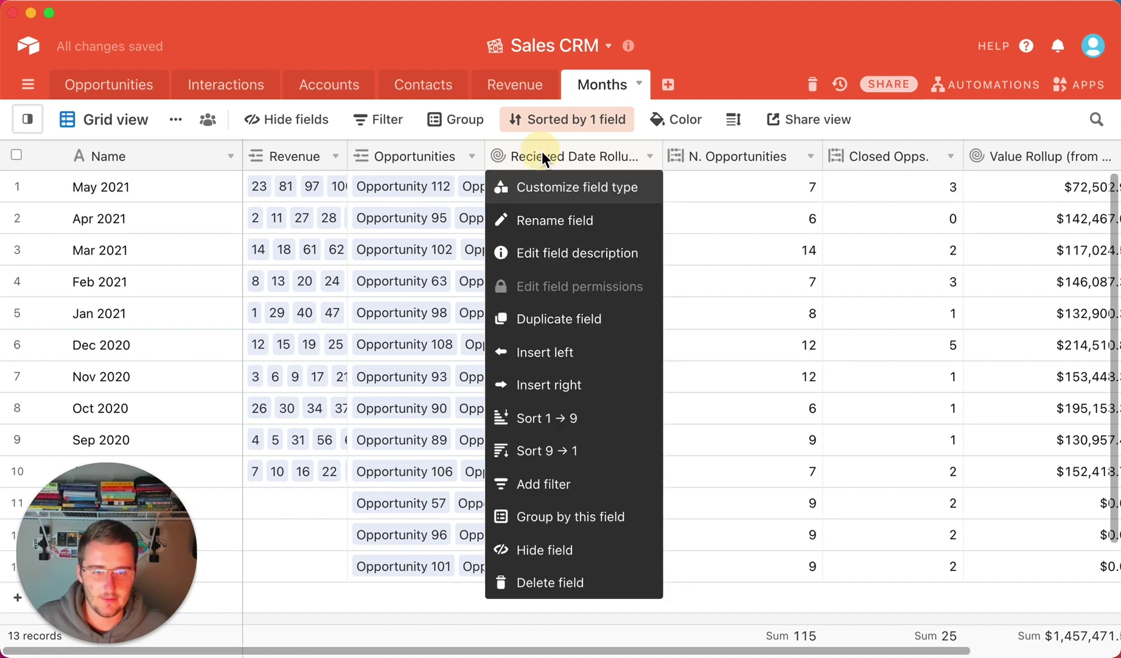
left_click(572, 550)
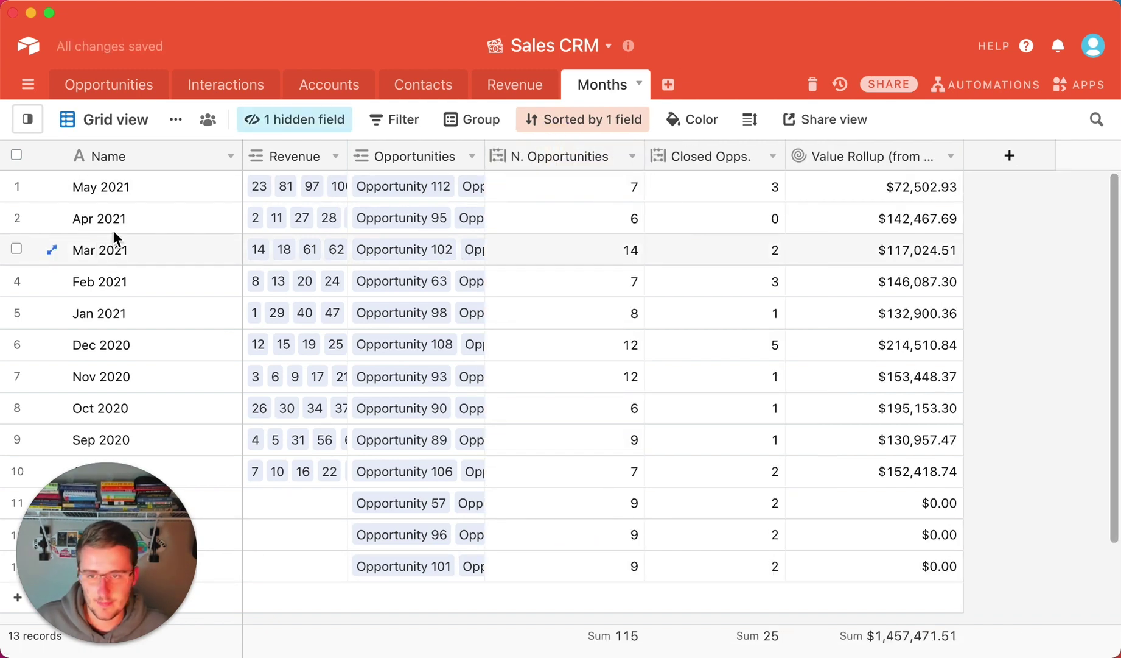
Step: Select the month names from May 2021 to Aug 2020 and the revenue rollup values of the same ten months to review them
left_click_drag(136, 191, 163, 481)
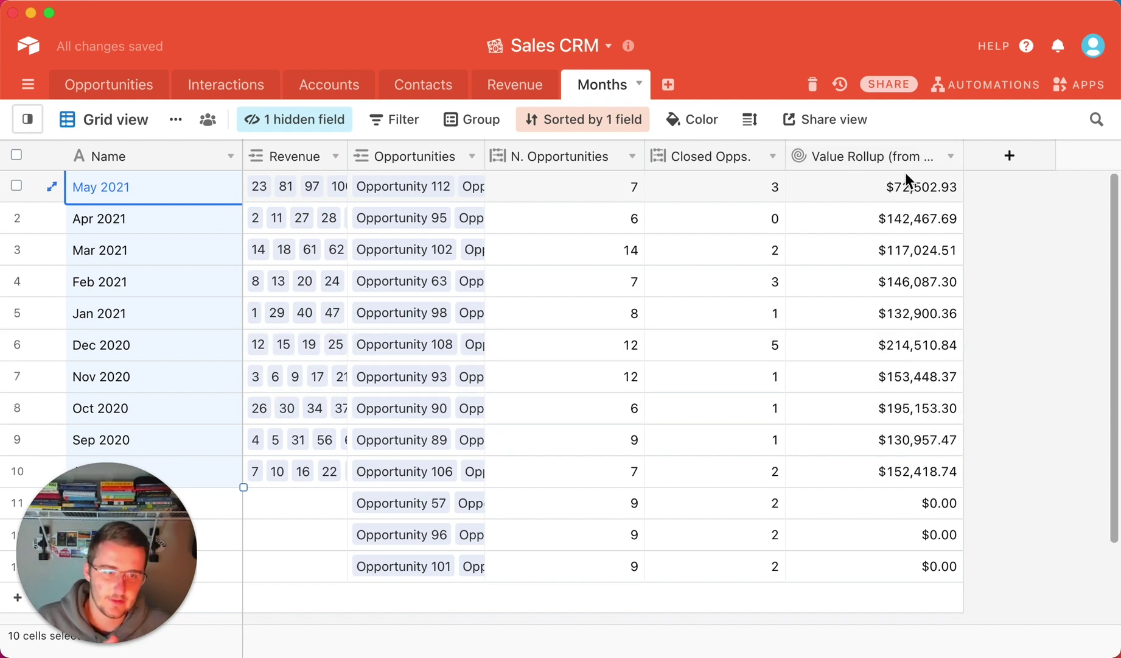
left_click(940, 187)
left_click_drag(940, 187, 936, 277)
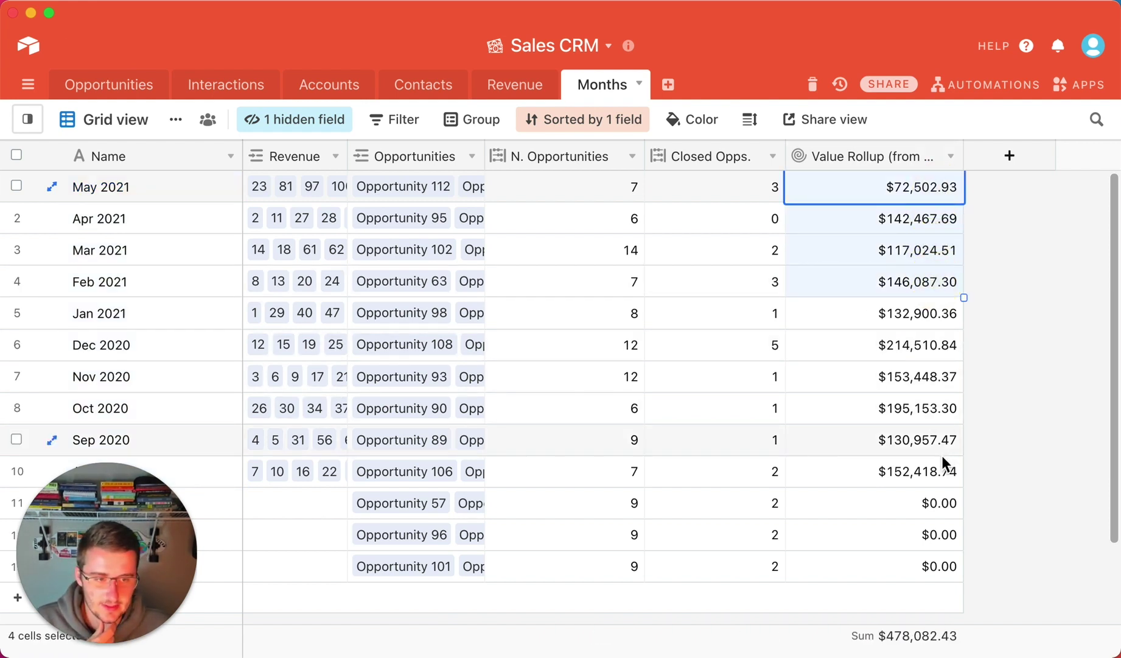
left_click(943, 471)
left_click(947, 232, "shift")
left_click(937, 193, "shift")
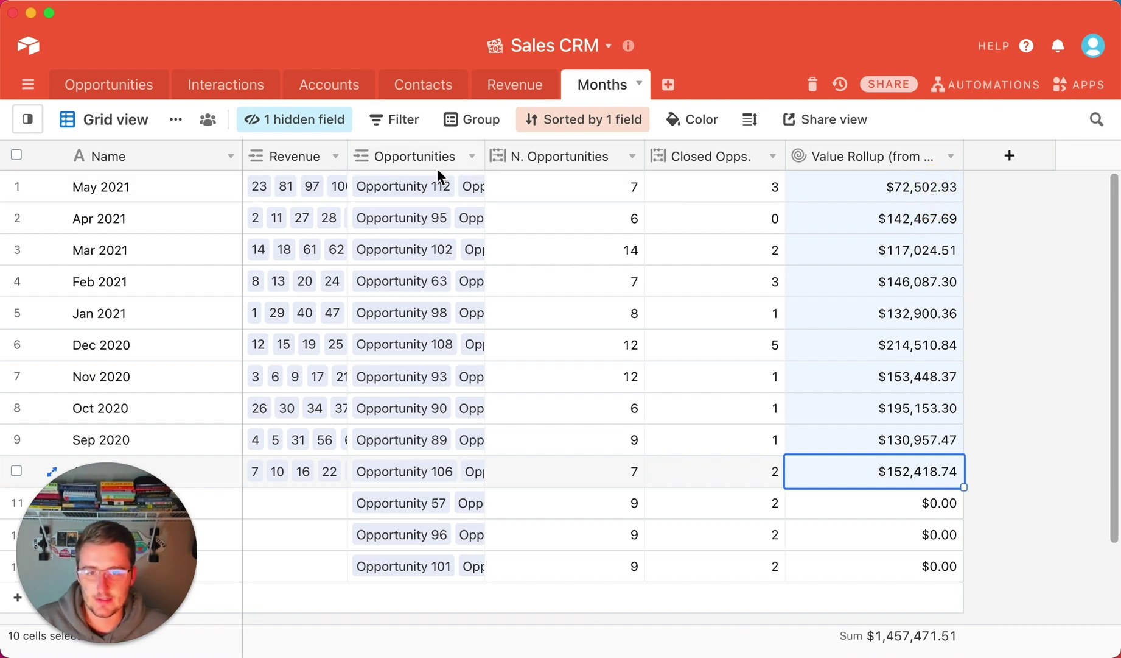
Step: Narrow the Name column of the Months table to fit the month names and open the Opportunities table
left_click(110, 120)
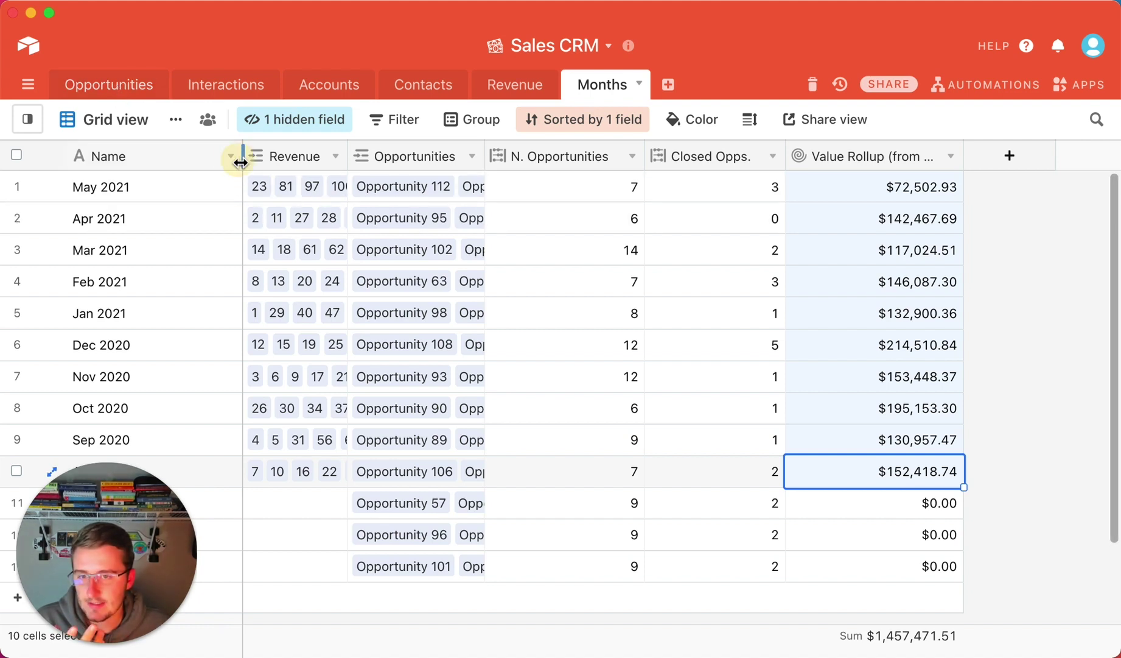
left_click_drag(241, 162, 160, 163)
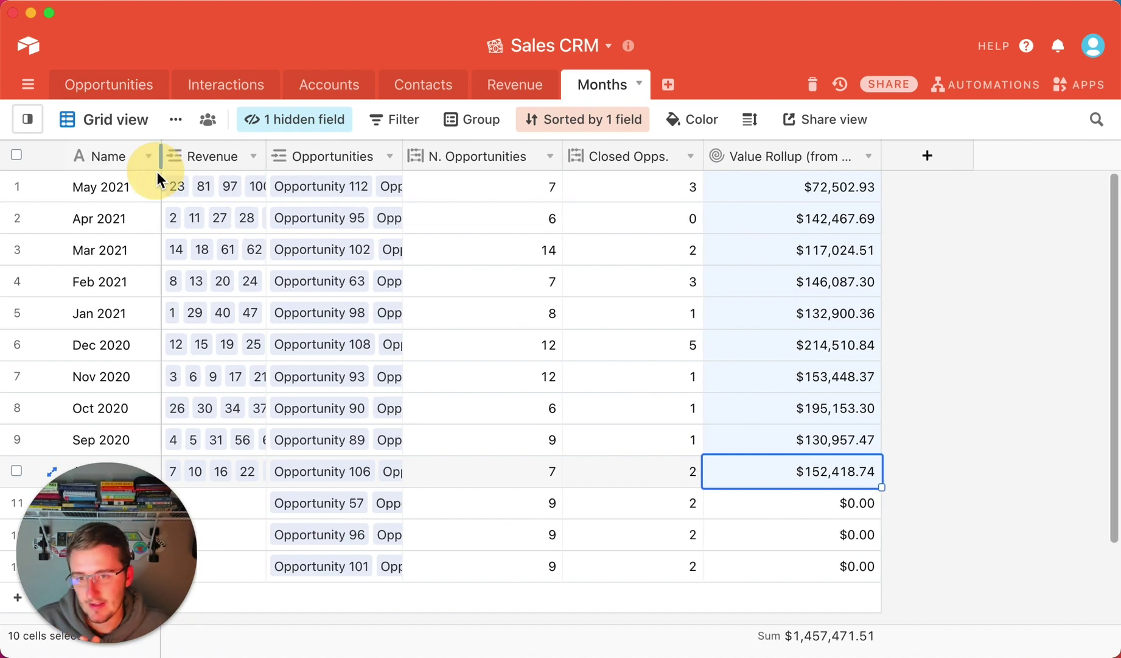
left_click(131, 92)
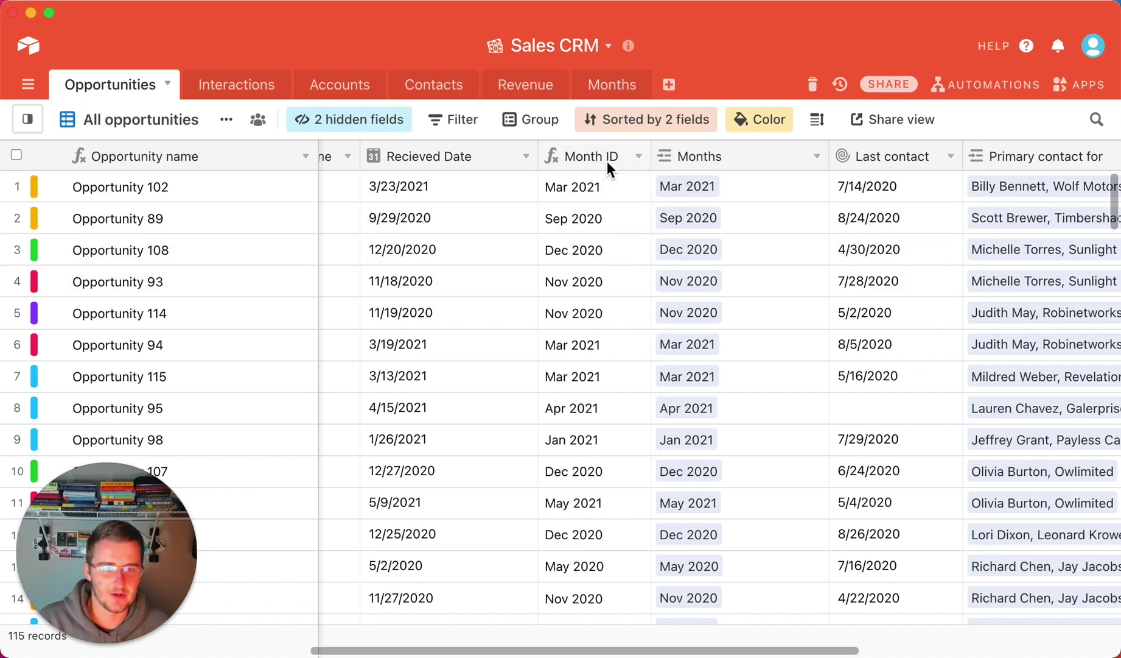
right_click(759, 156)
left_click(739, 426)
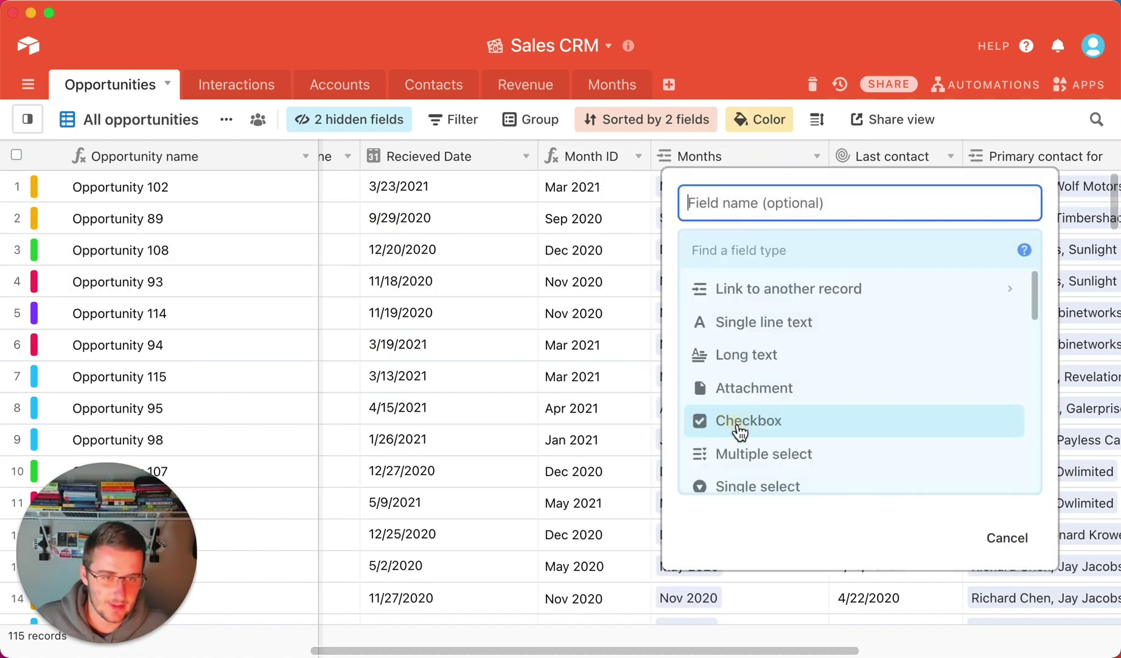
scroll(803, 355, "down", 10)
scroll(805, 361, "down", 3)
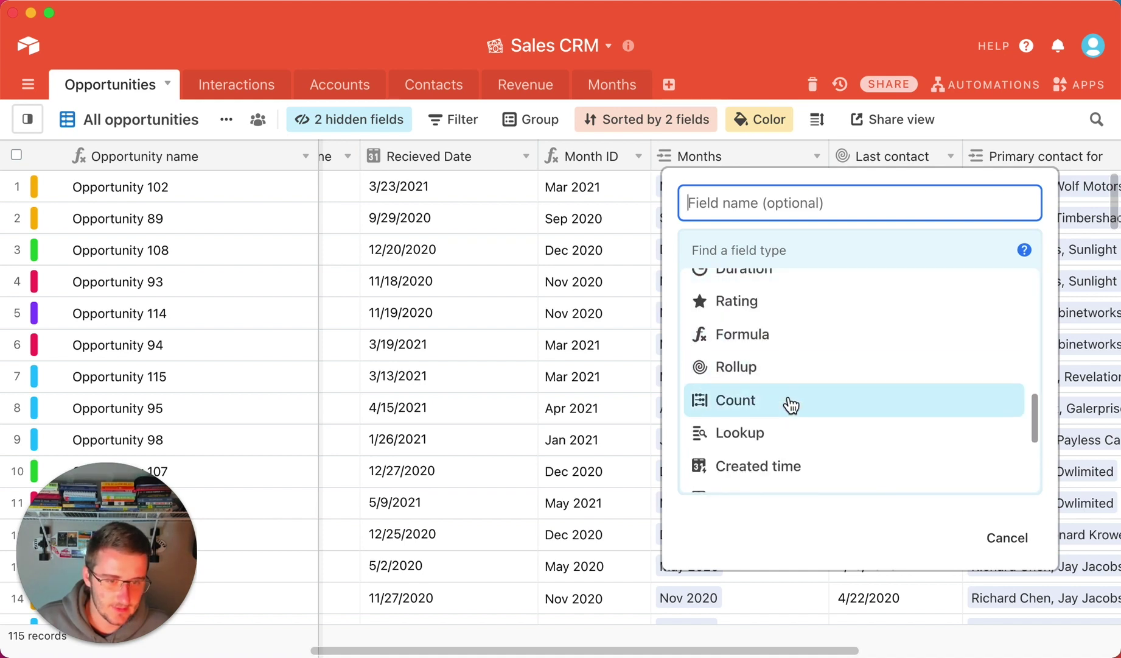
left_click(535, 300)
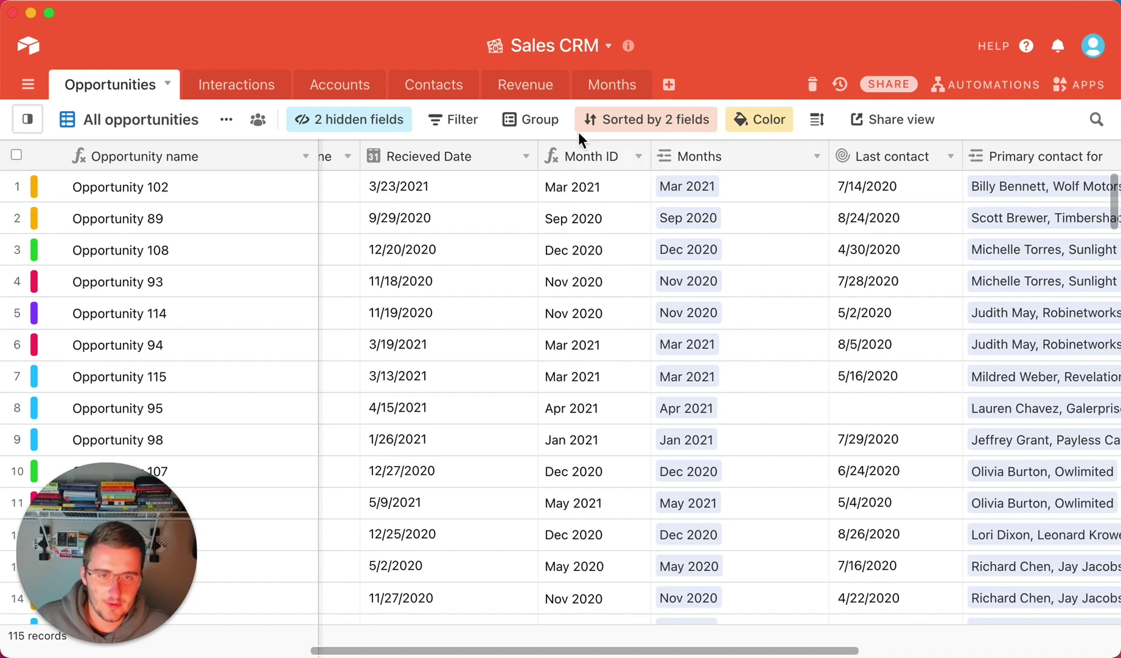
Step: Start a new unnamed Formula field directly after Months in the Opportunities table
right_click(766, 154)
left_click(771, 419)
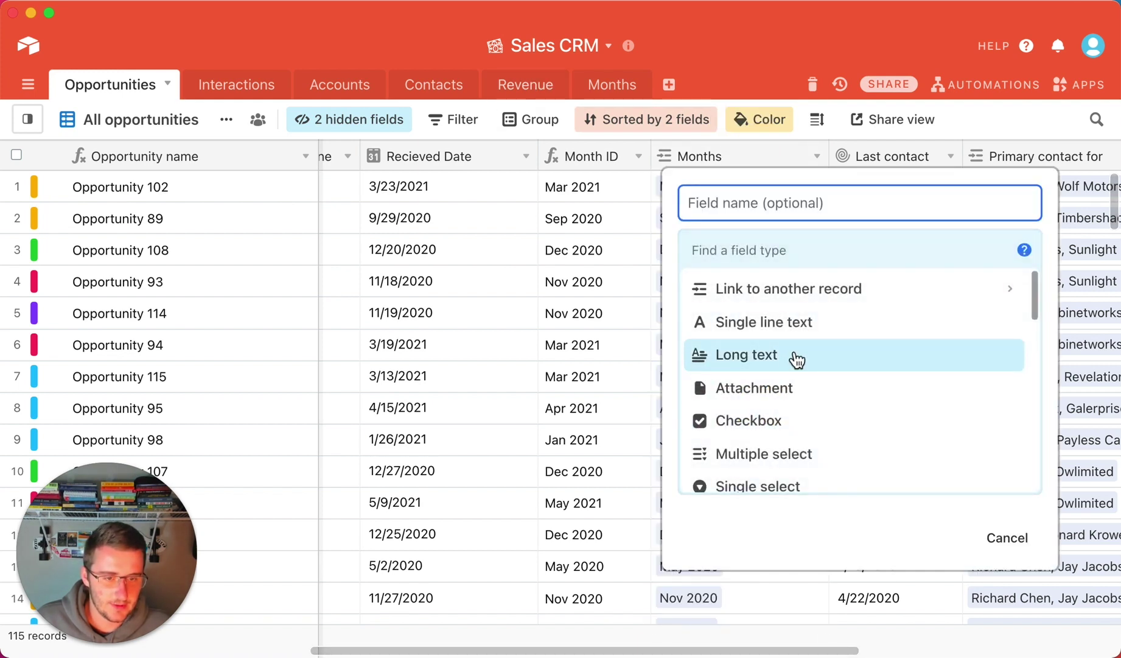
scroll(794, 358, "down", 10)
left_click(794, 358)
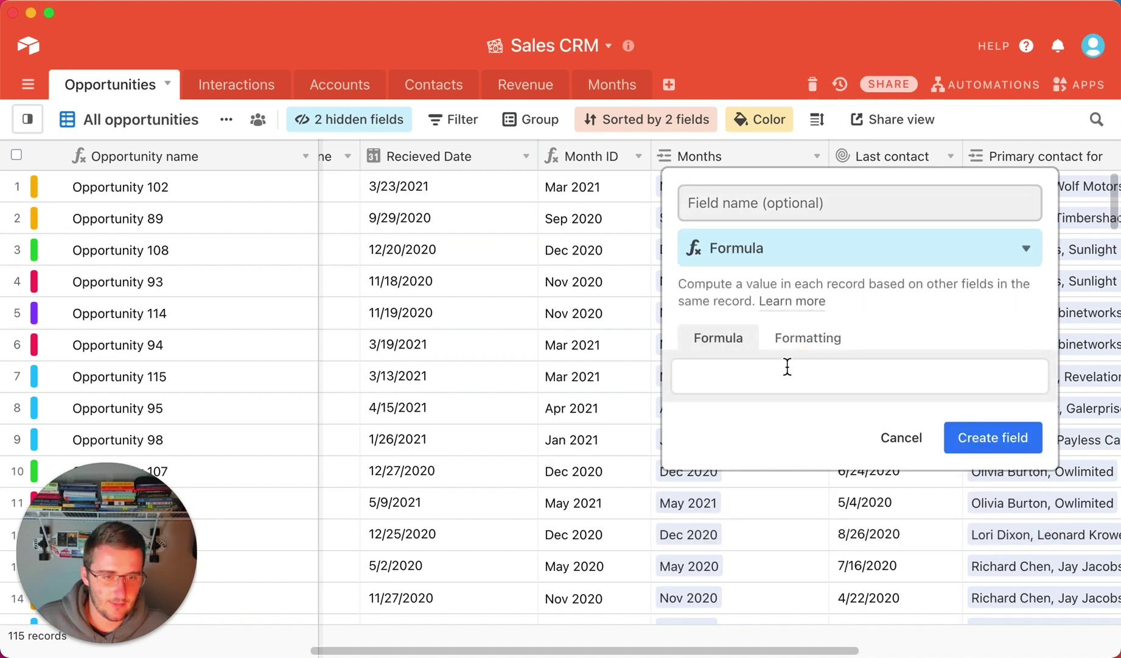
Step: Set the new field's formula to DAY({Recieved Date}) and create the field
left_click(786, 373)
type("day")
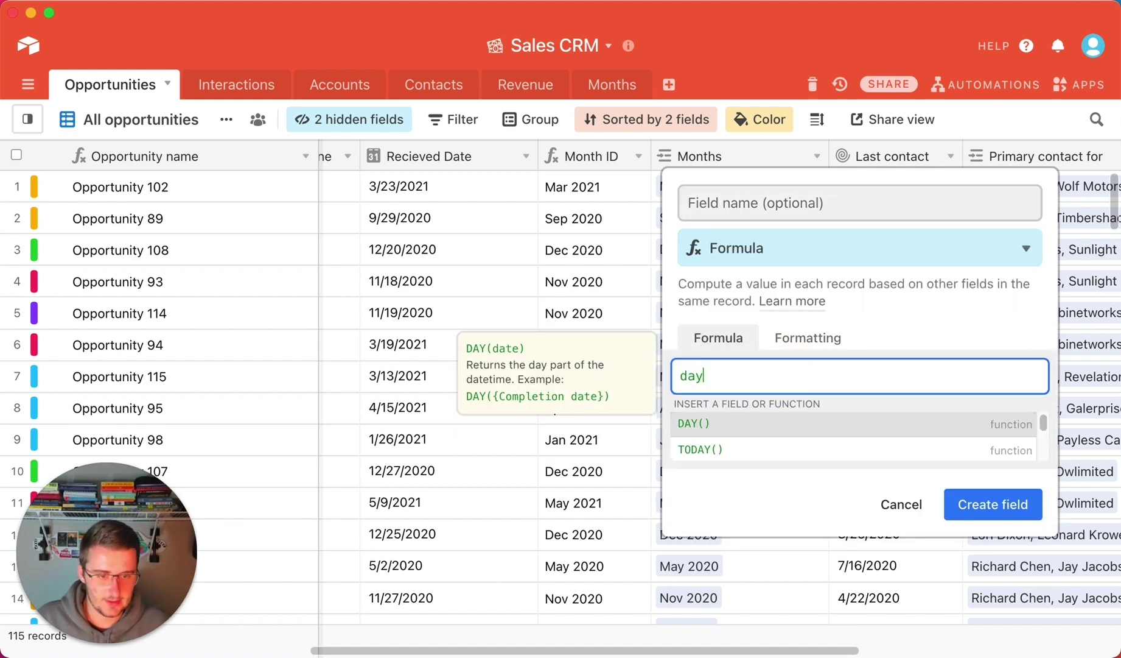
left_click(775, 424)
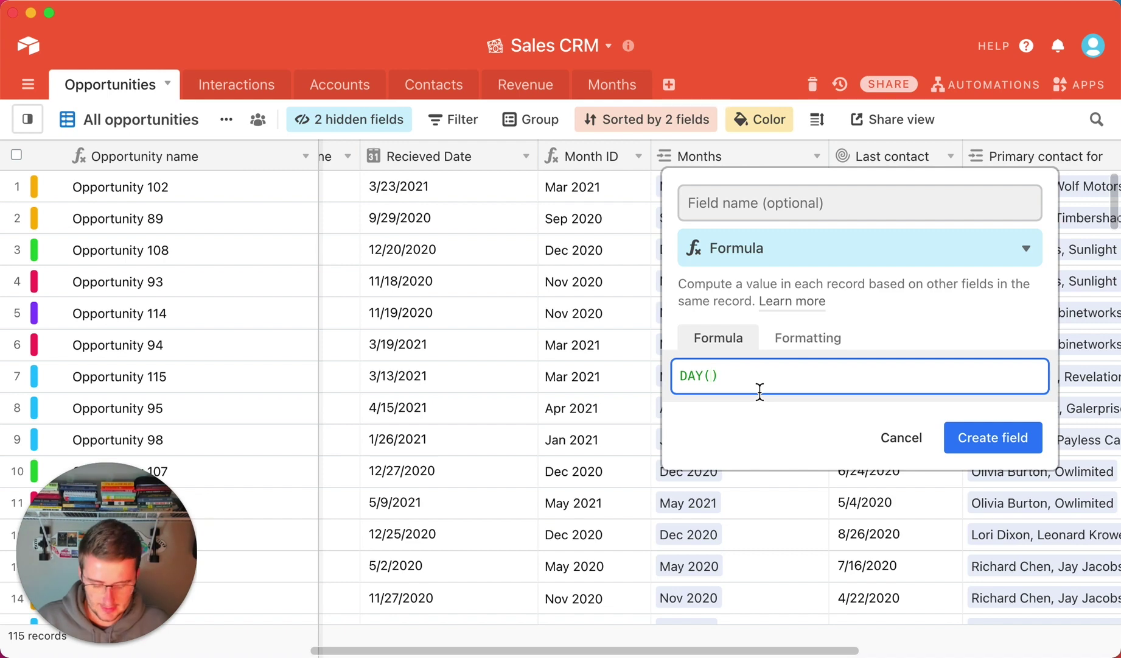
type("re")
left_click(756, 427)
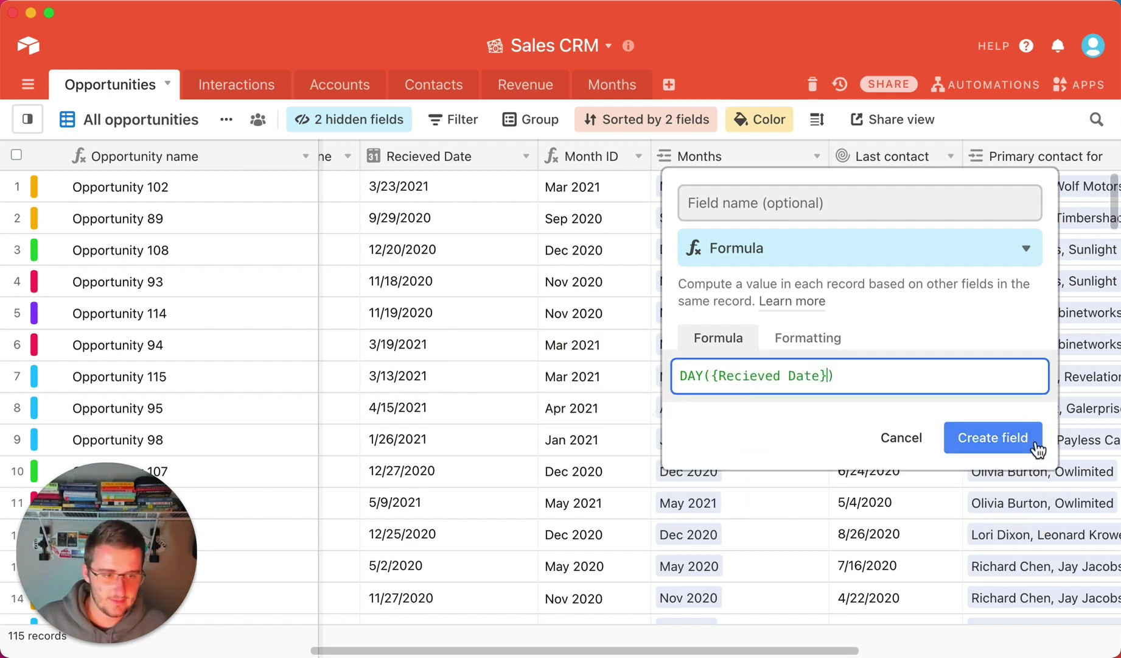
left_click(1034, 447)
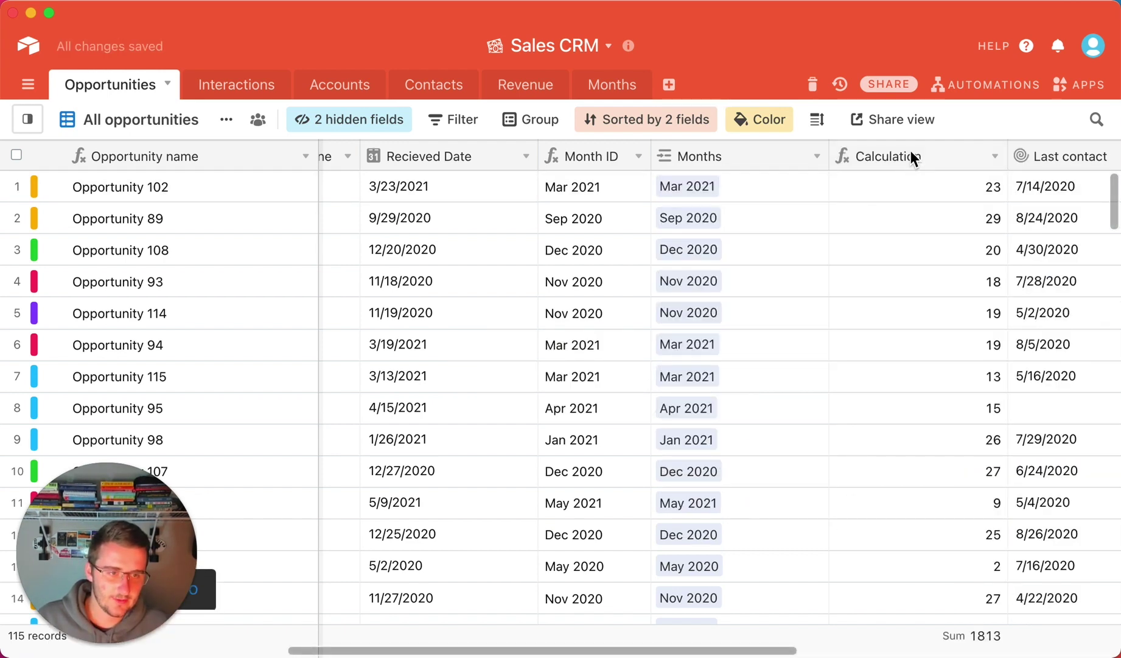
Step: Rename the new formula field next to Months as Day
double_click(912, 152)
type("Day")
key("Return")
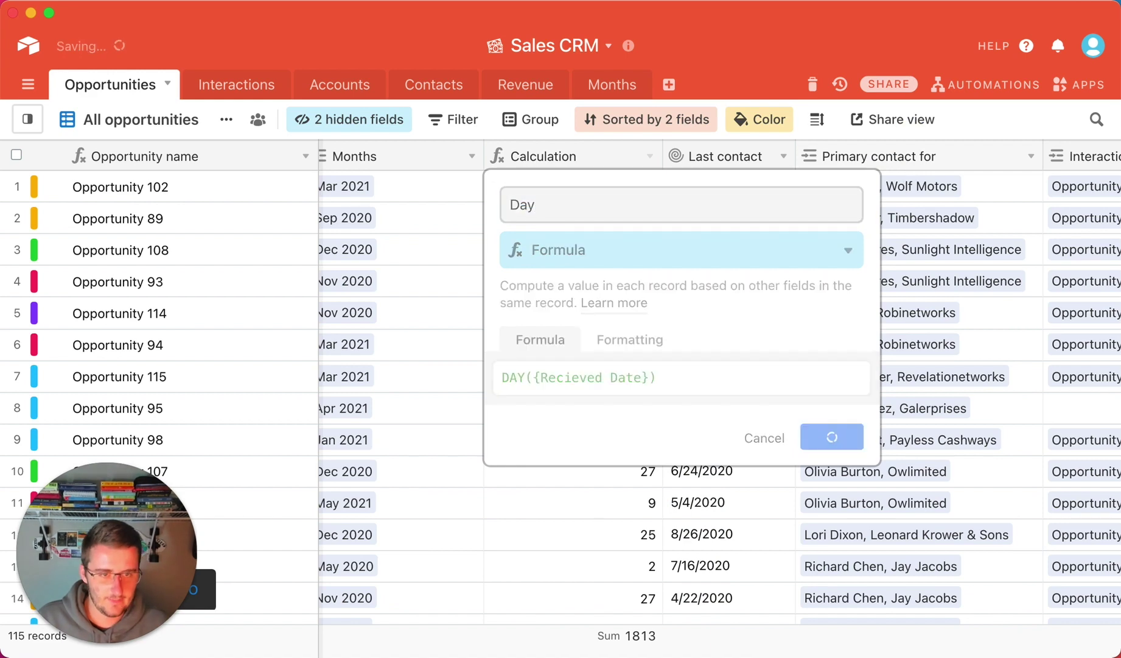
Step: Start a field directly after Day in the Opportunities table that links to a new table
right_click(600, 156)
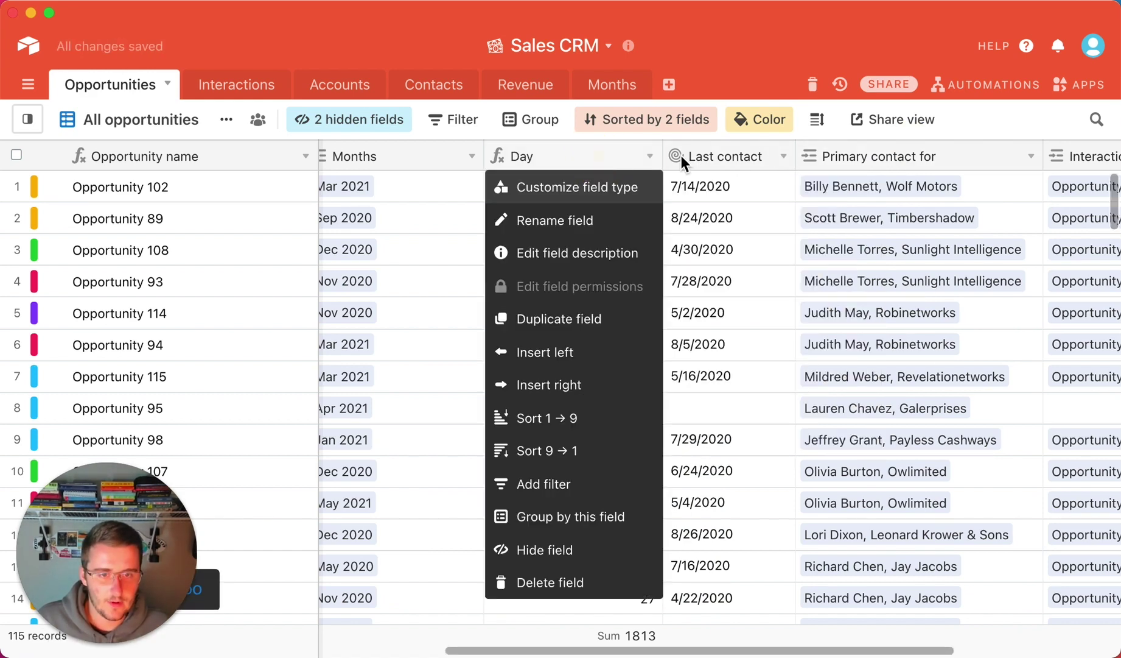
left_click(594, 385)
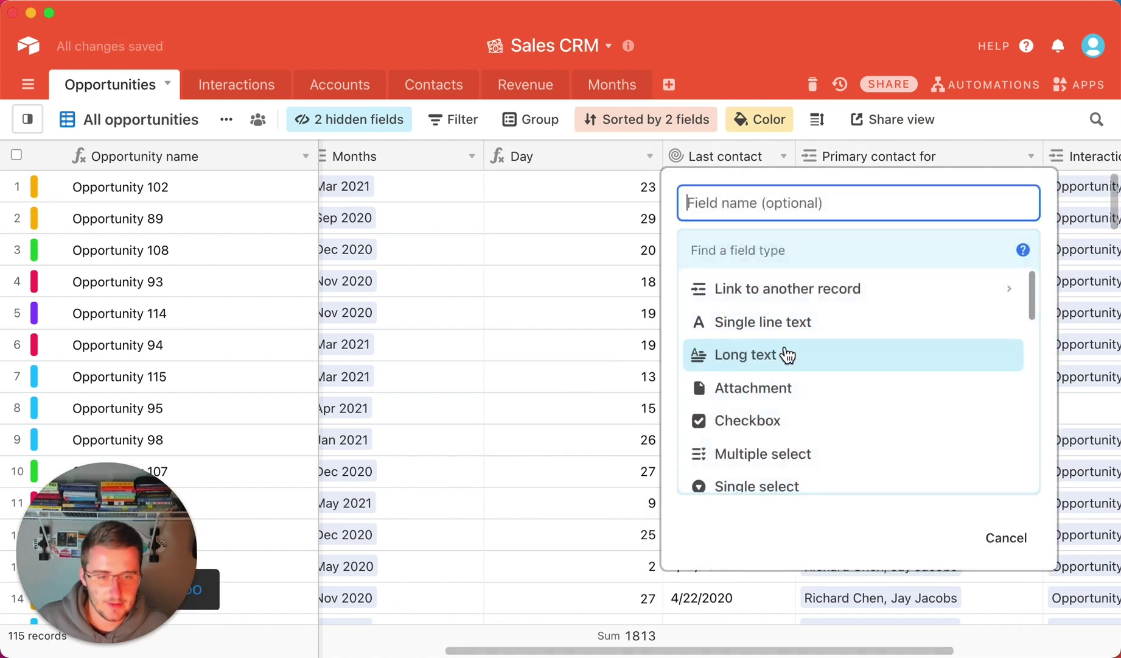
scroll(785, 356, "down", 4)
scroll(788, 357, "down", 5)
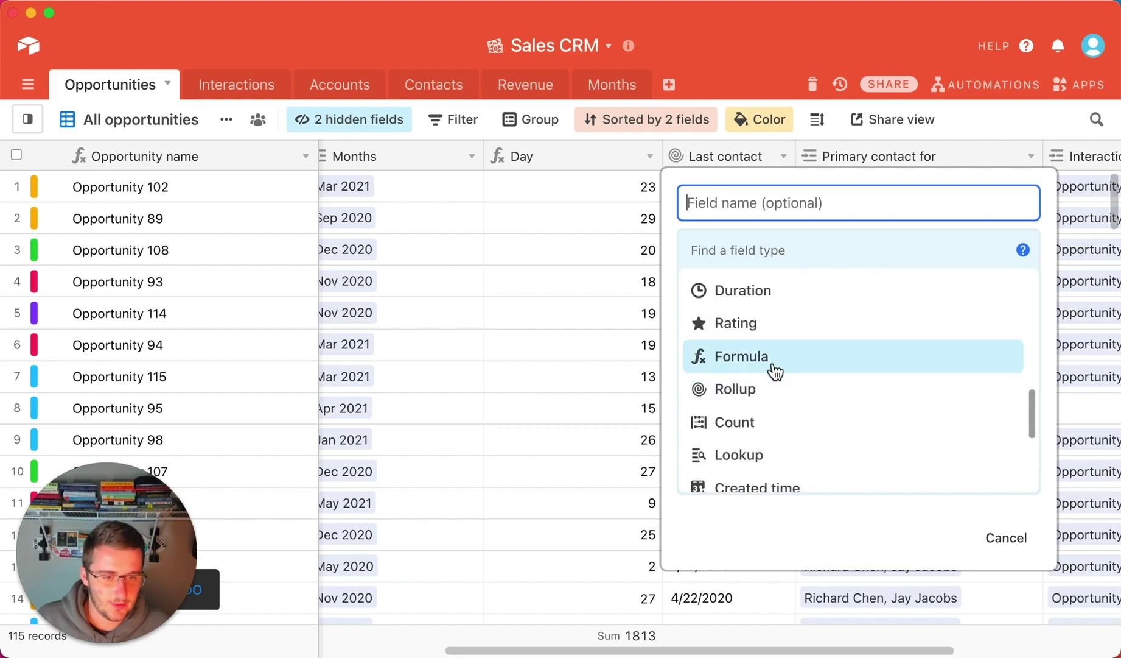
left_click(773, 369)
left_click(751, 268)
scroll(751, 308, "up", 8)
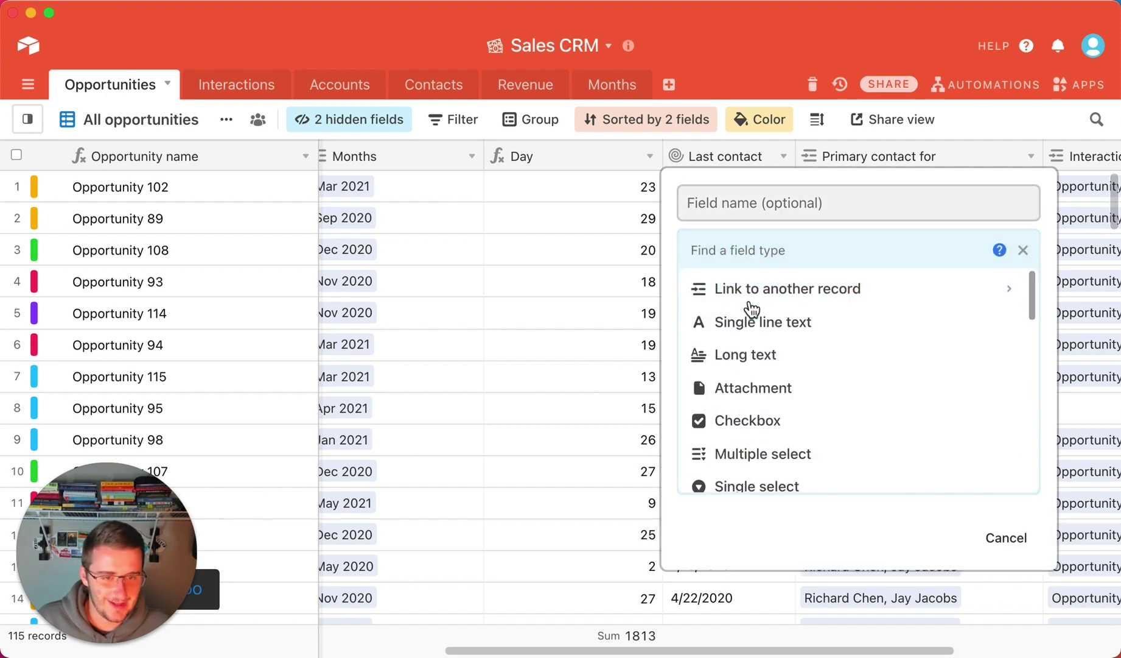
left_click(753, 300)
left_click(779, 498)
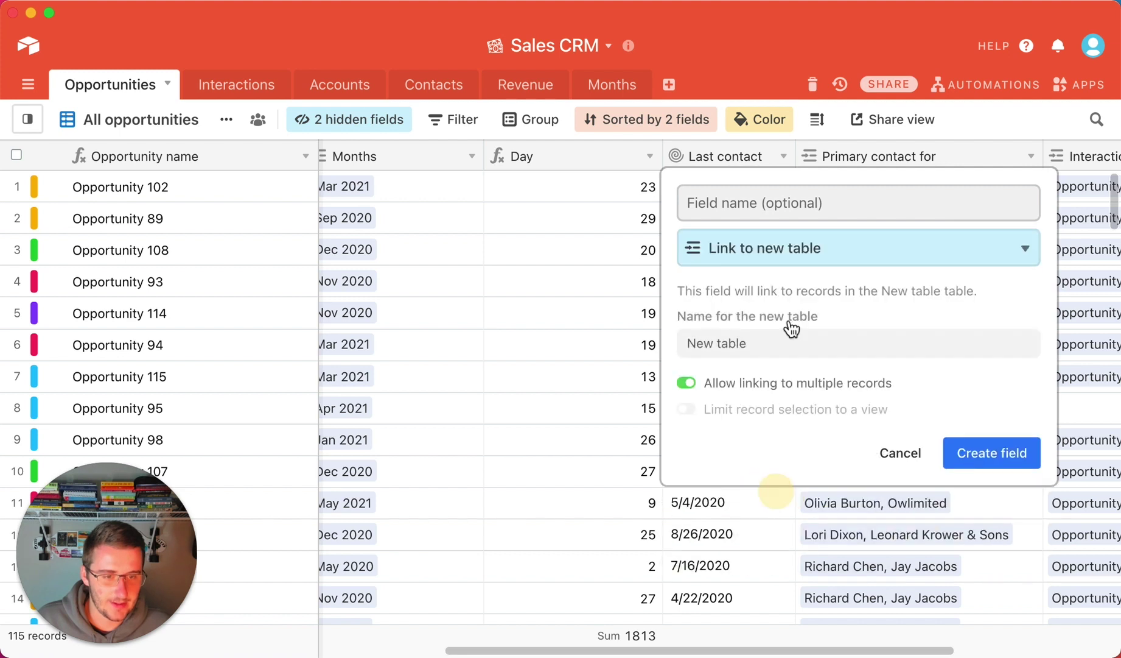
Step: Name both the link field and its new table Day, disallow linking to multiple records, and try to create the field
left_click(795, 190)
type("Day")
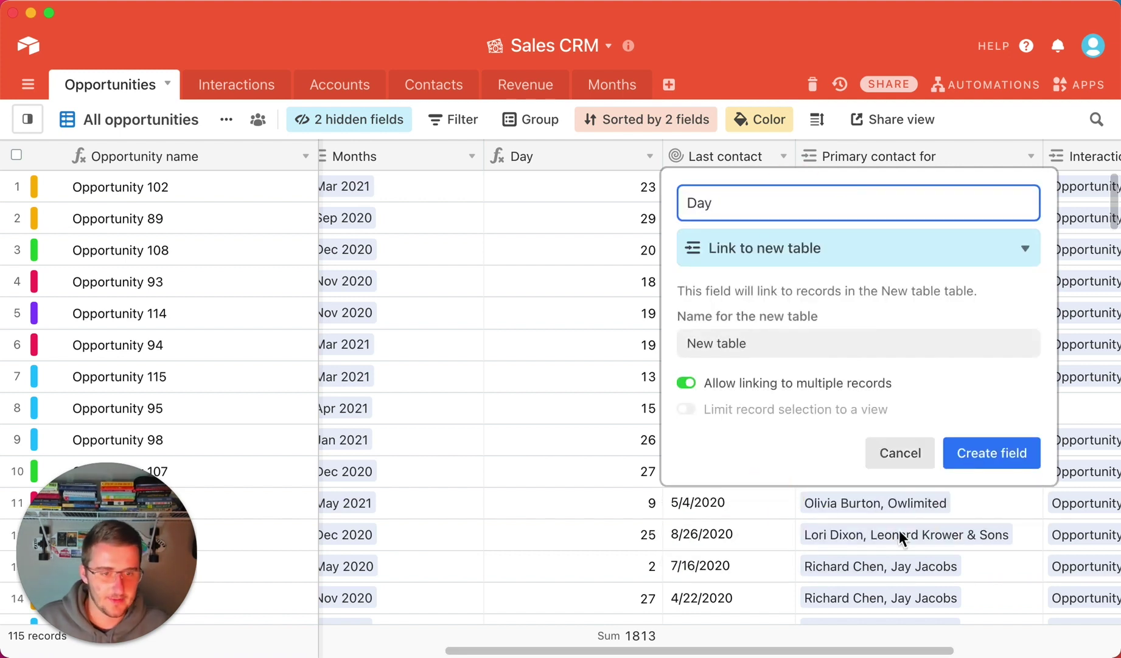
left_click(840, 344)
triple_click(839, 344)
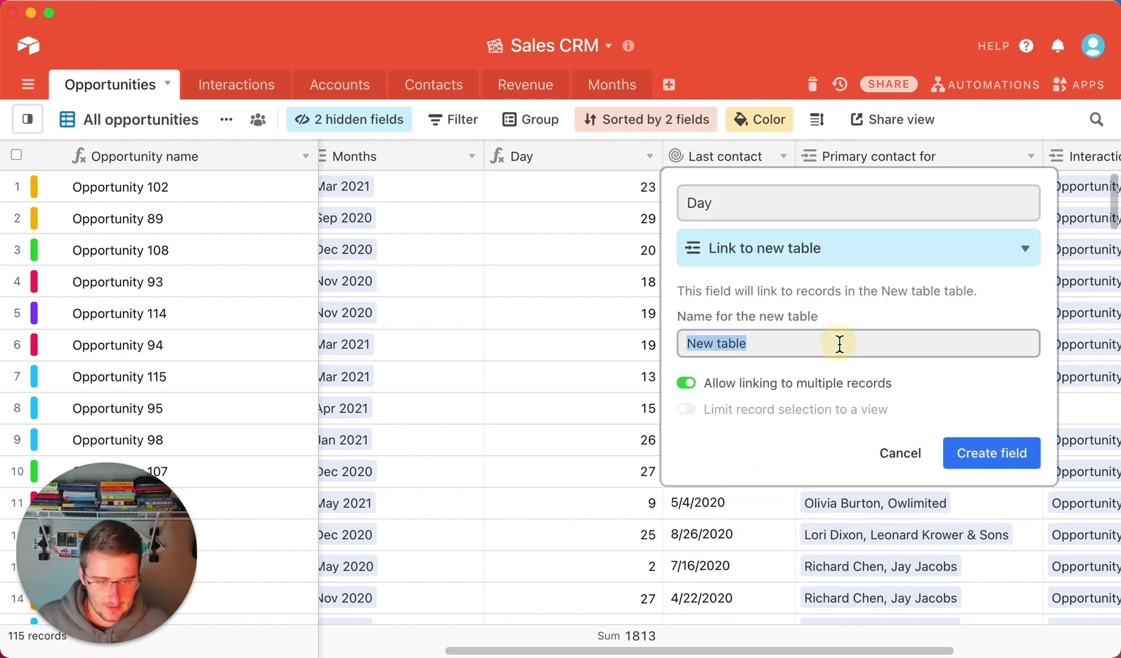
type("Day")
left_click(870, 382)
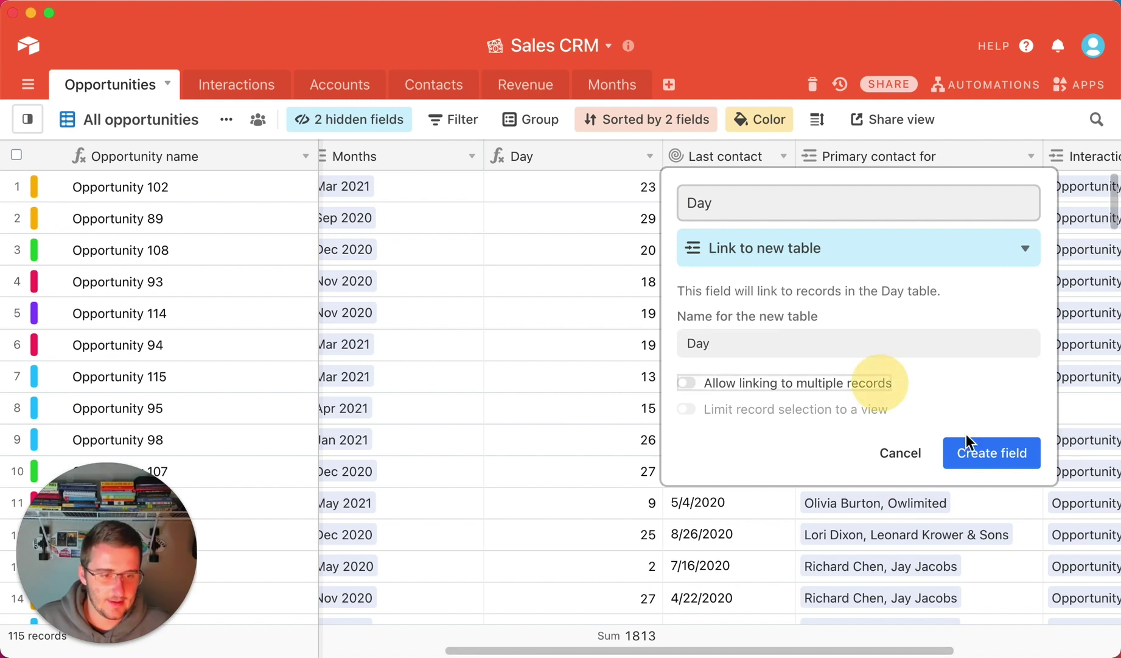
left_click(996, 454)
Step: Change the link field's name to Day Reporting and create the field
left_click(841, 211)
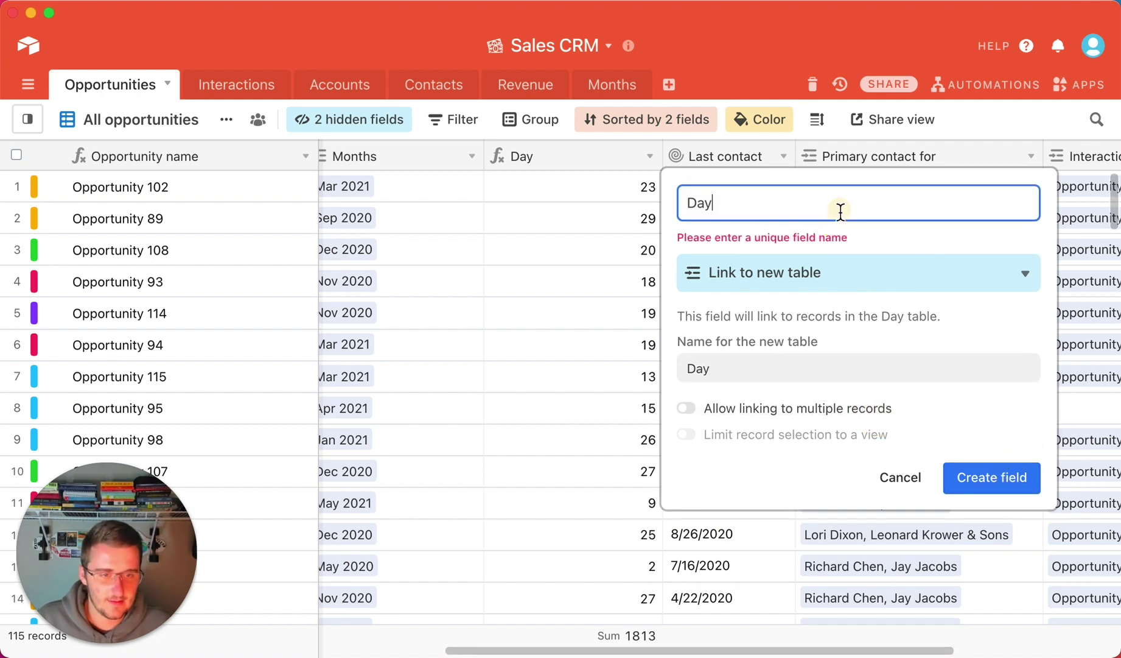
double_click(840, 210)
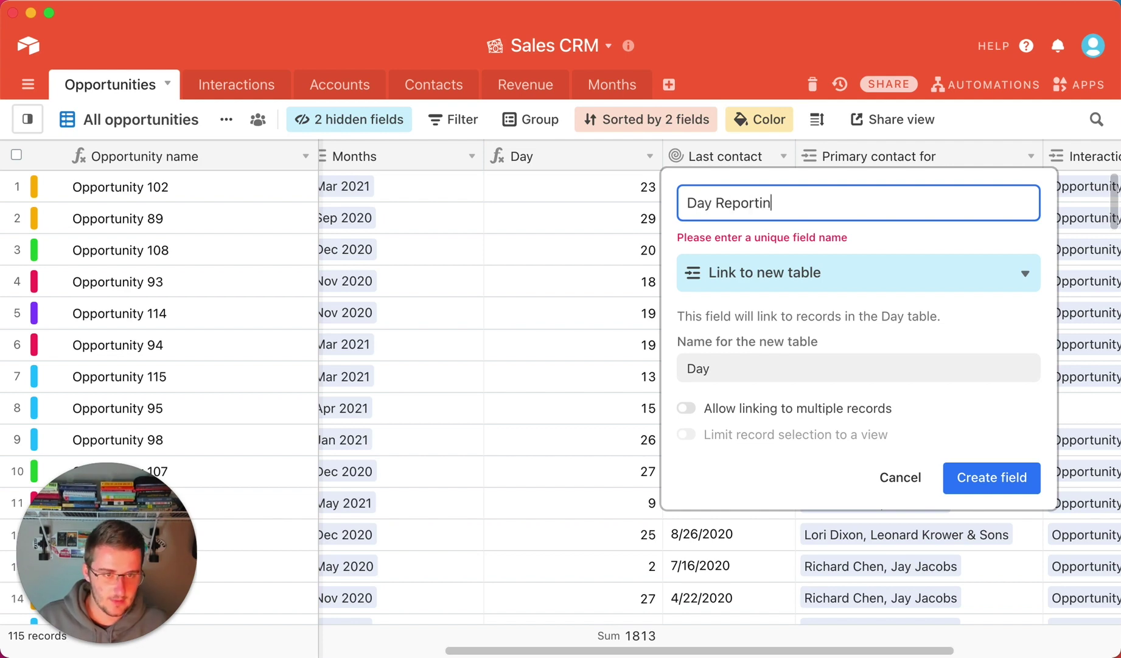
left_click(1012, 466)
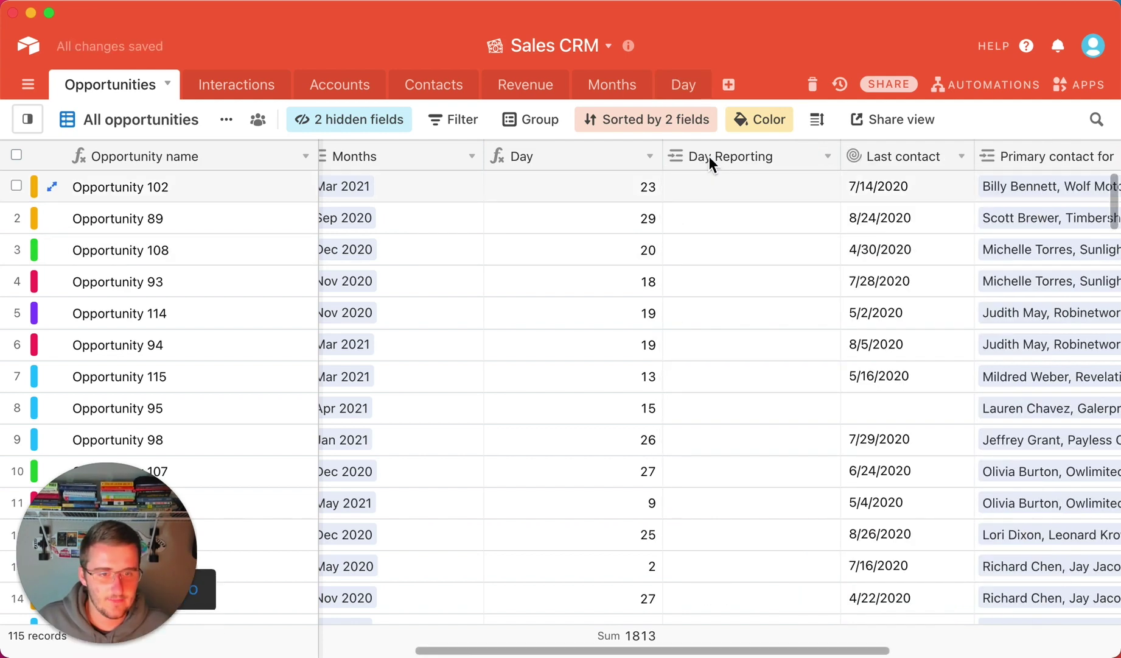
Step: Copy all values of the Day formula field in Opportunities into the Day Reporting link field
left_click(618, 197)
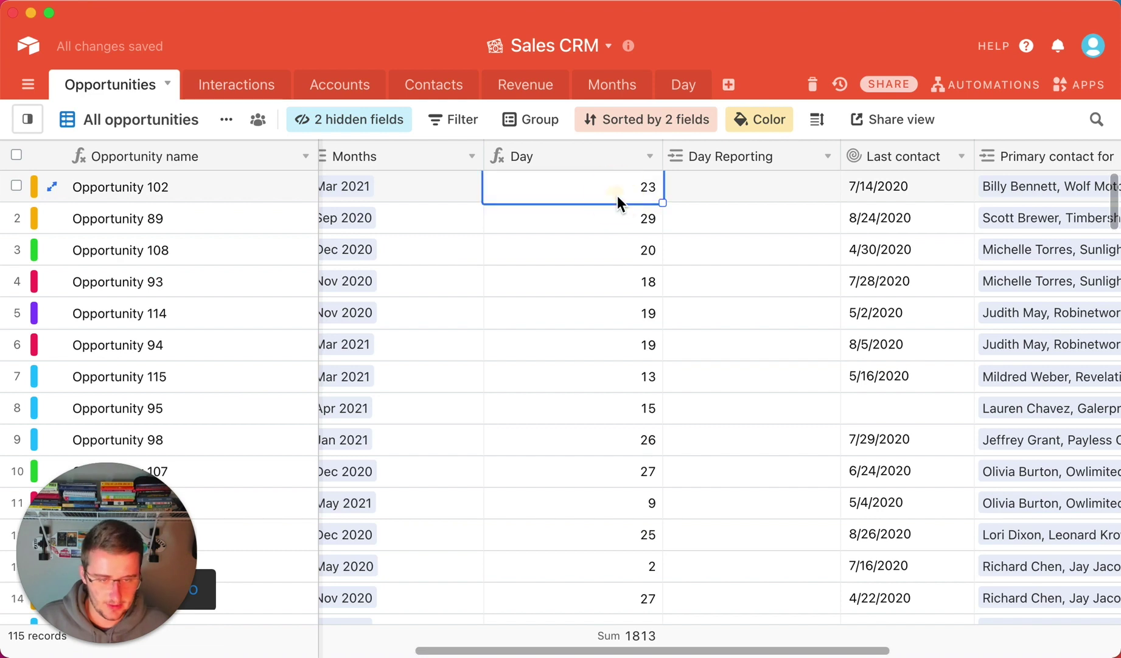
key("super+shift+Down")
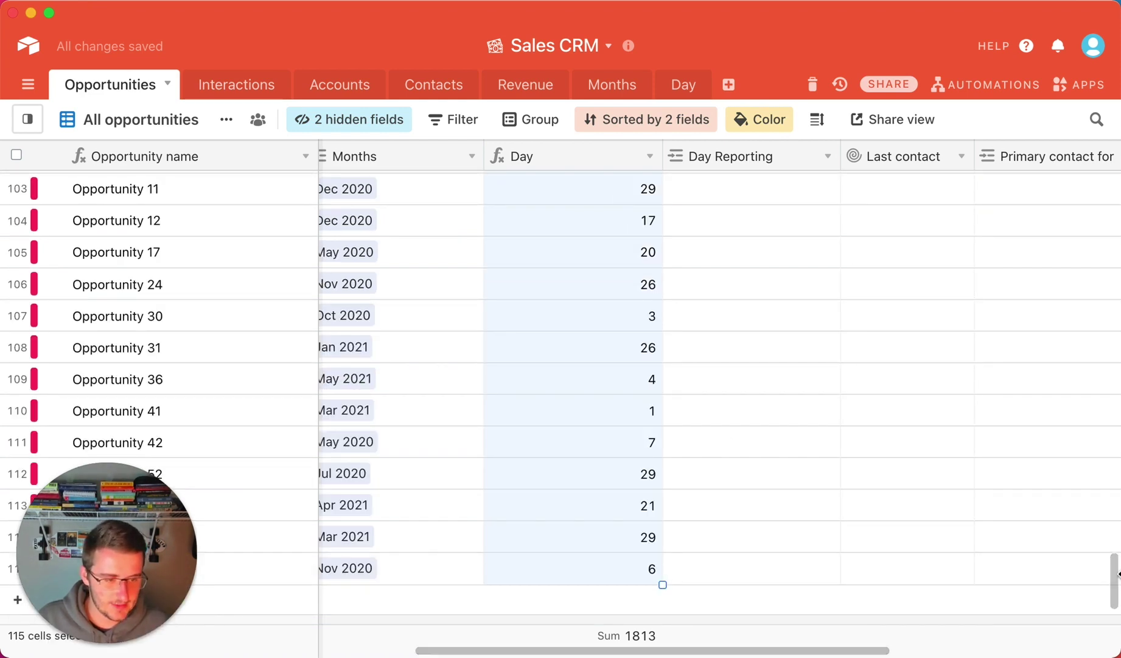
left_click_drag(1116, 581, 1109, 51)
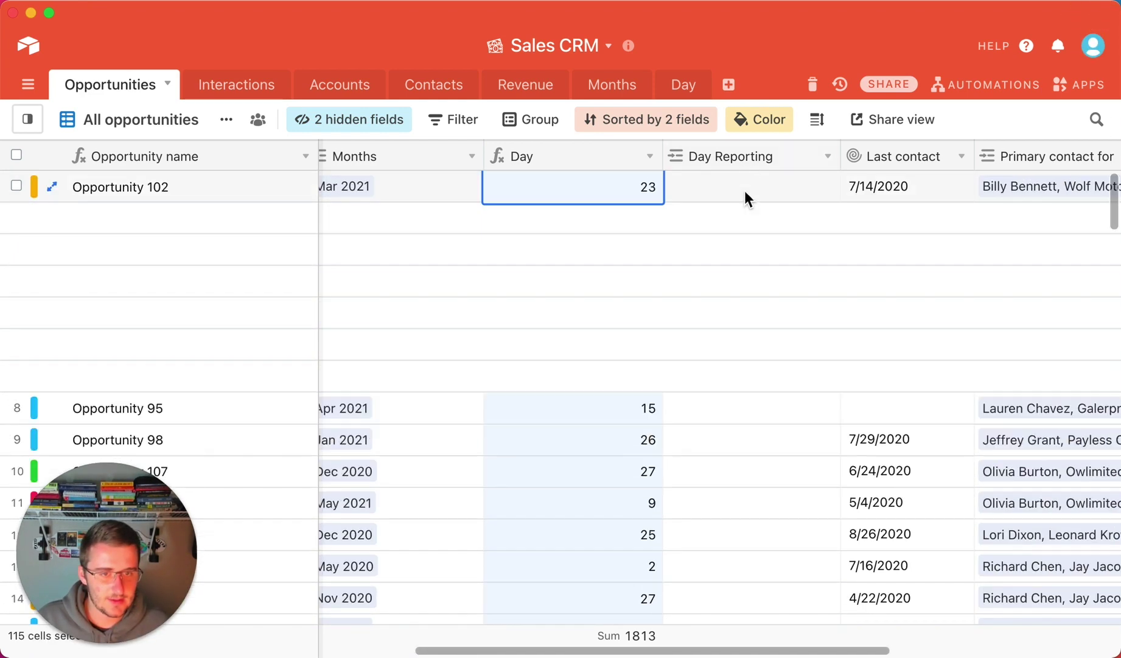
left_click(760, 187)
key("super+v")
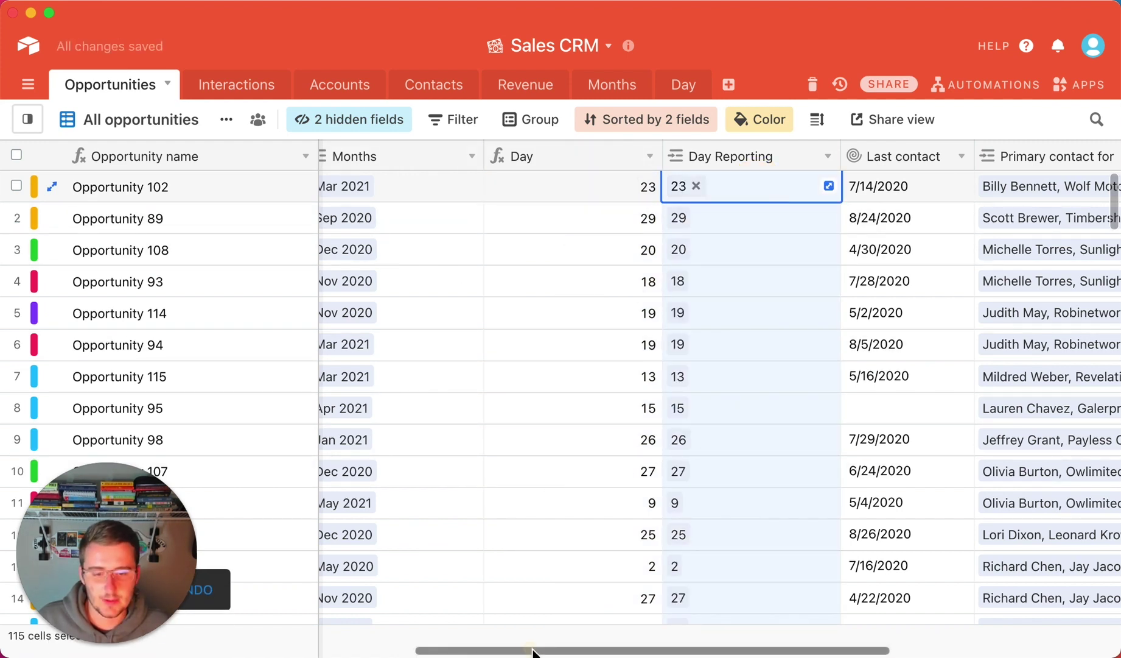
left_click_drag(534, 652, 513, 646)
Step: Start a formula field directly after Months in the Revenue table
left_click(614, 88)
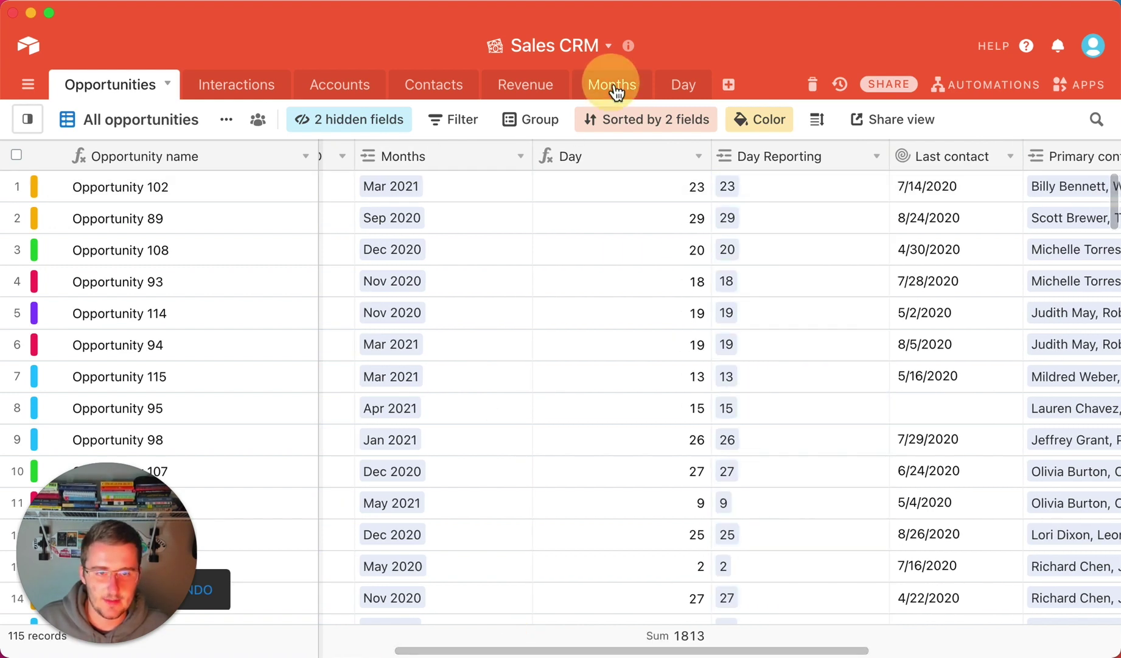
left_click(528, 92)
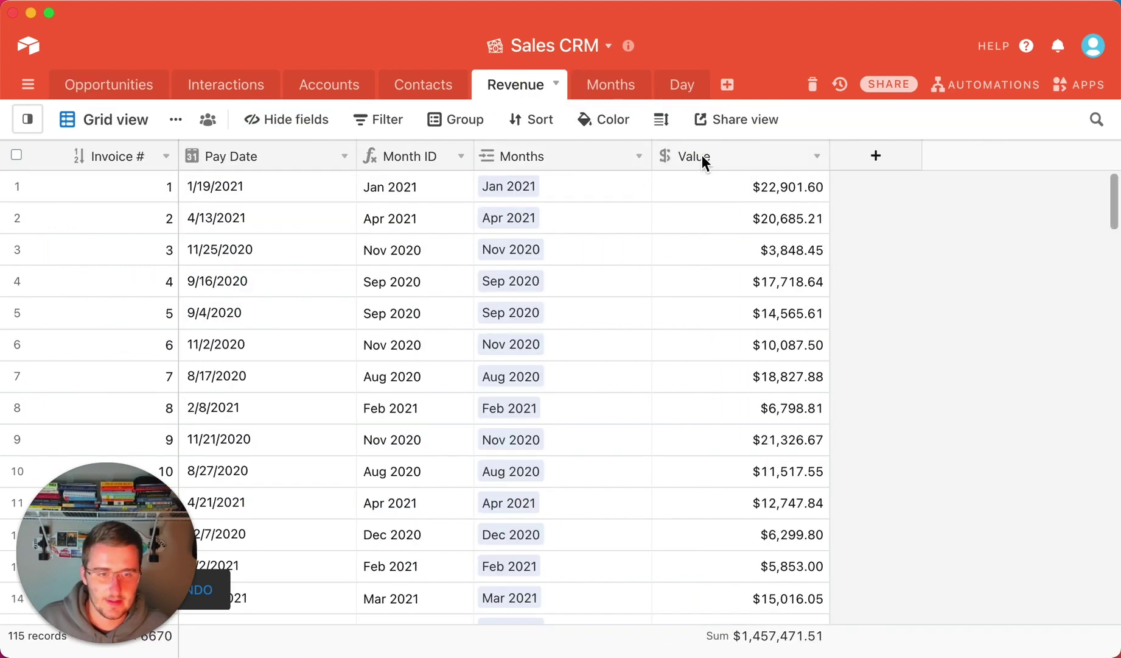
right_click(573, 154)
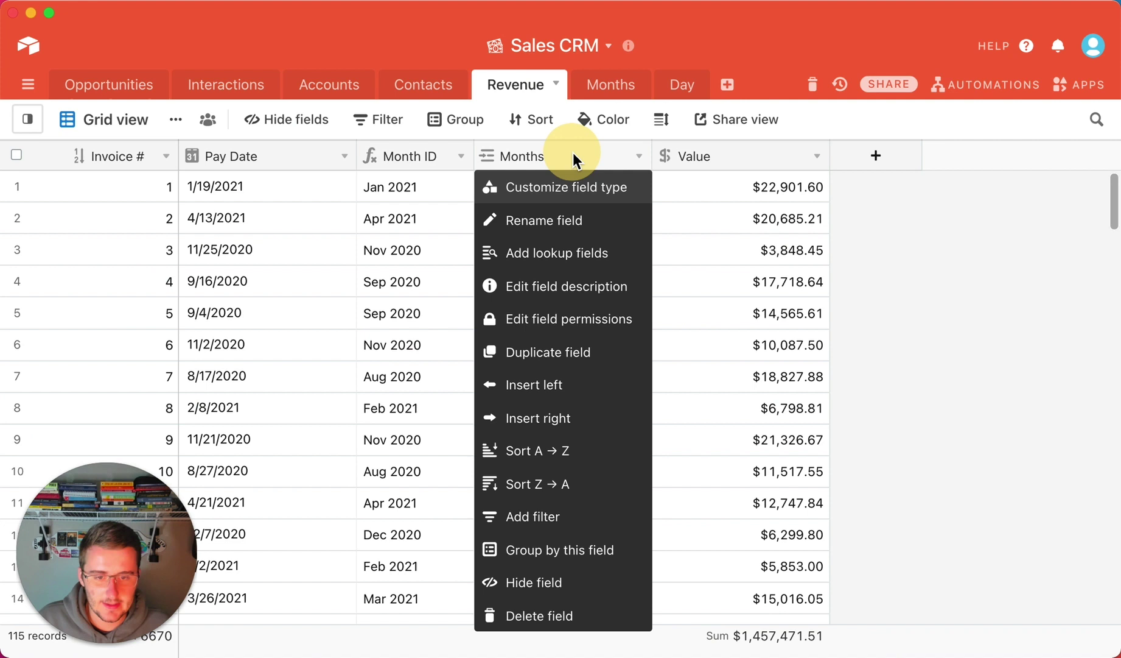
left_click(570, 427)
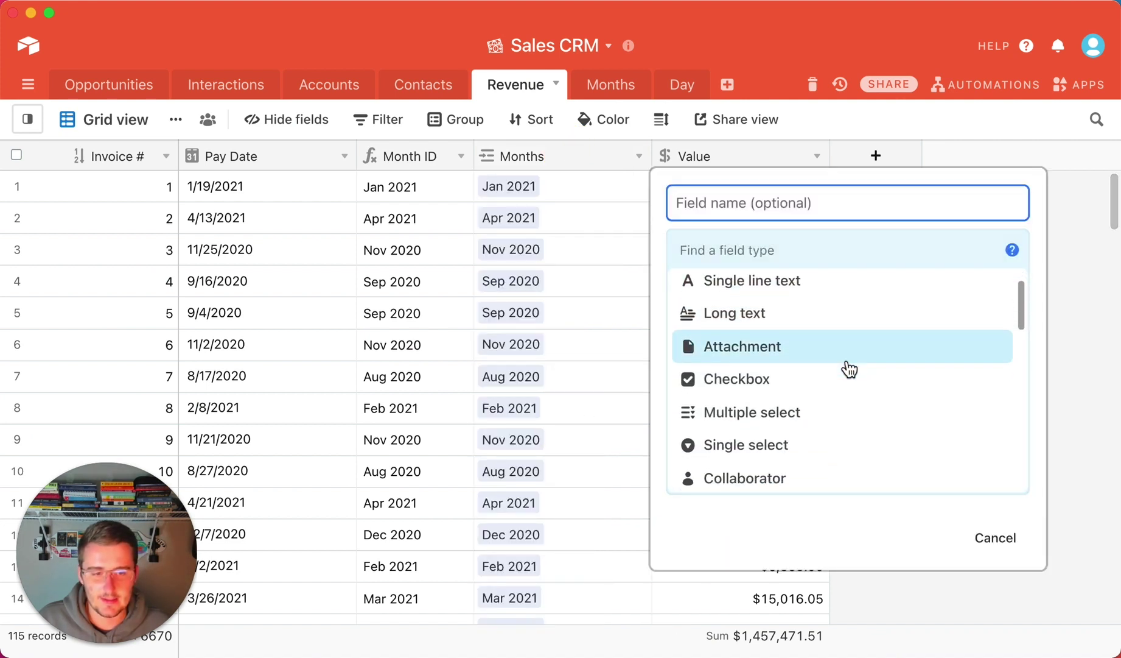
scroll(849, 369, "down", 5)
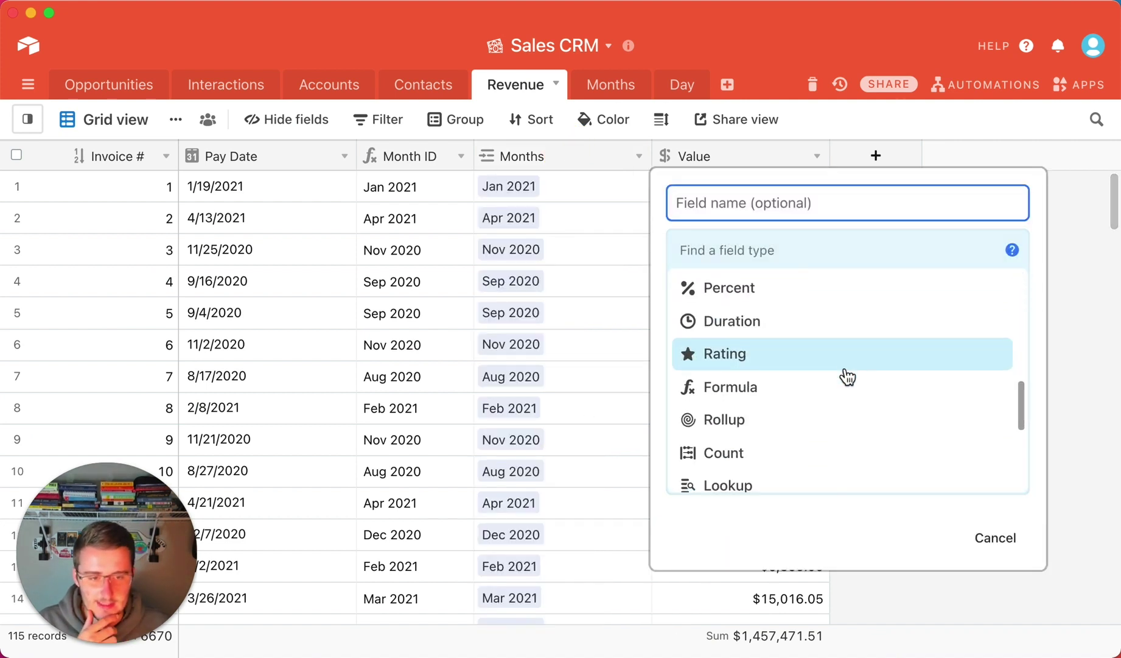
left_click(828, 385)
left_click(812, 377)
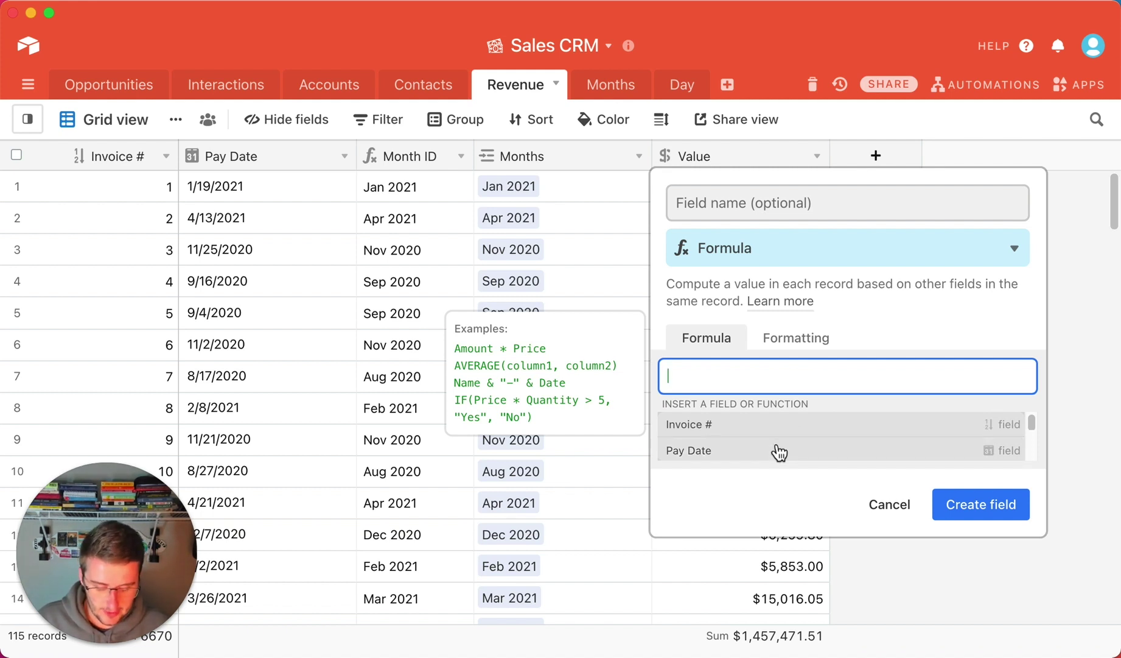
Step: Enter the formula DAY({Pay Date}), name the field Day, and create it
type("day")
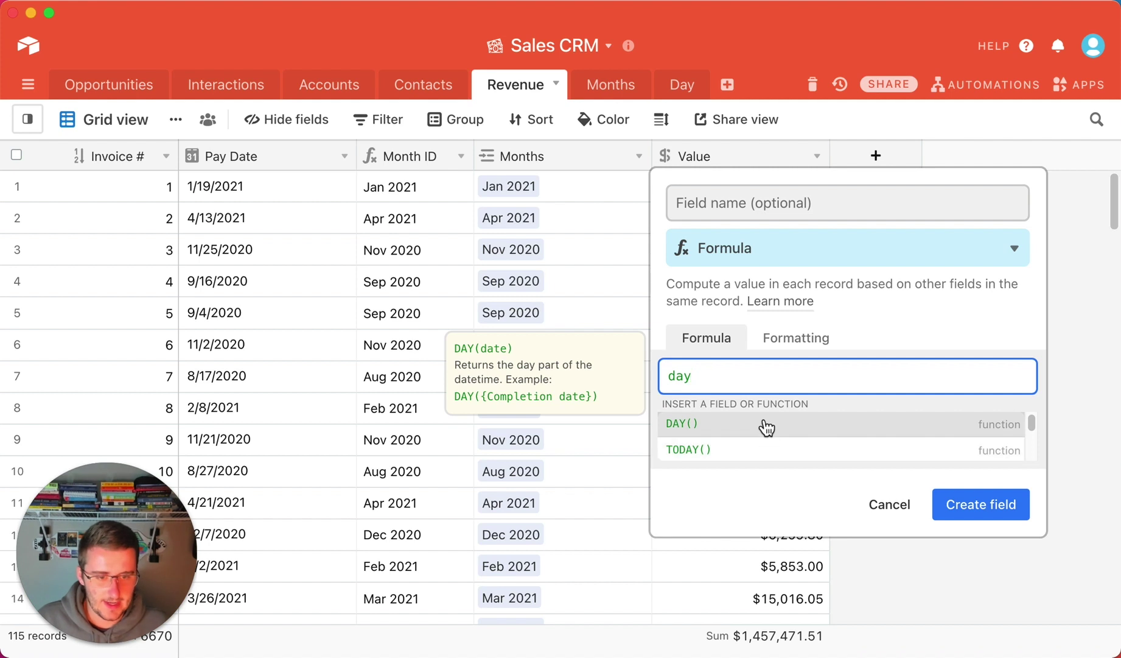
left_click(763, 423)
type("pay")
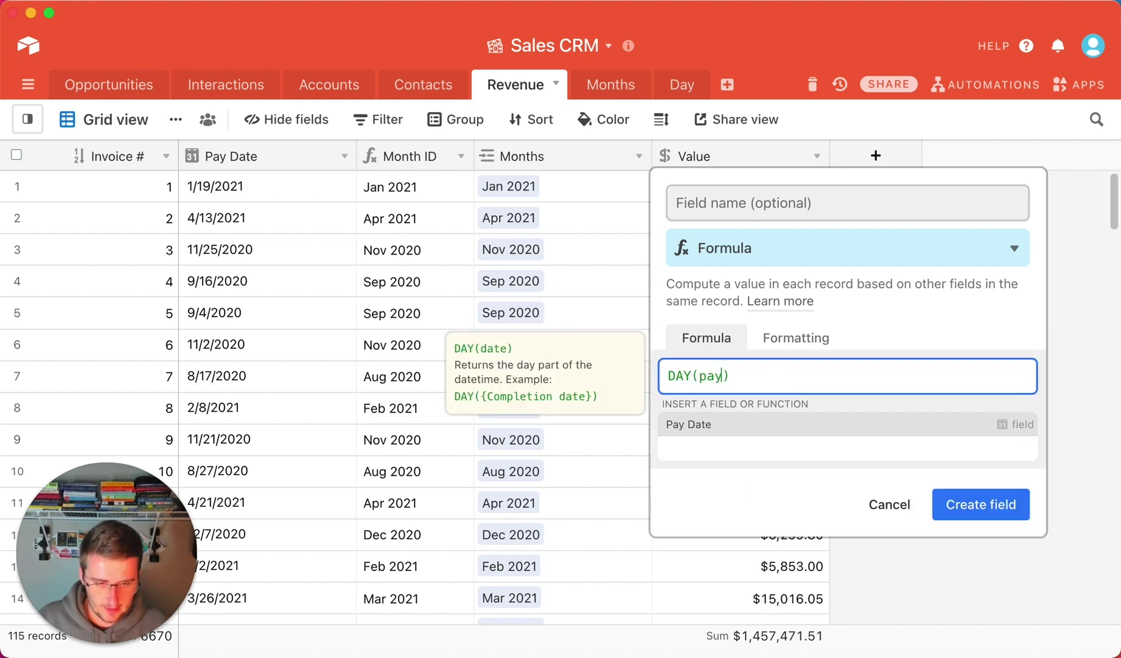
left_click(785, 423)
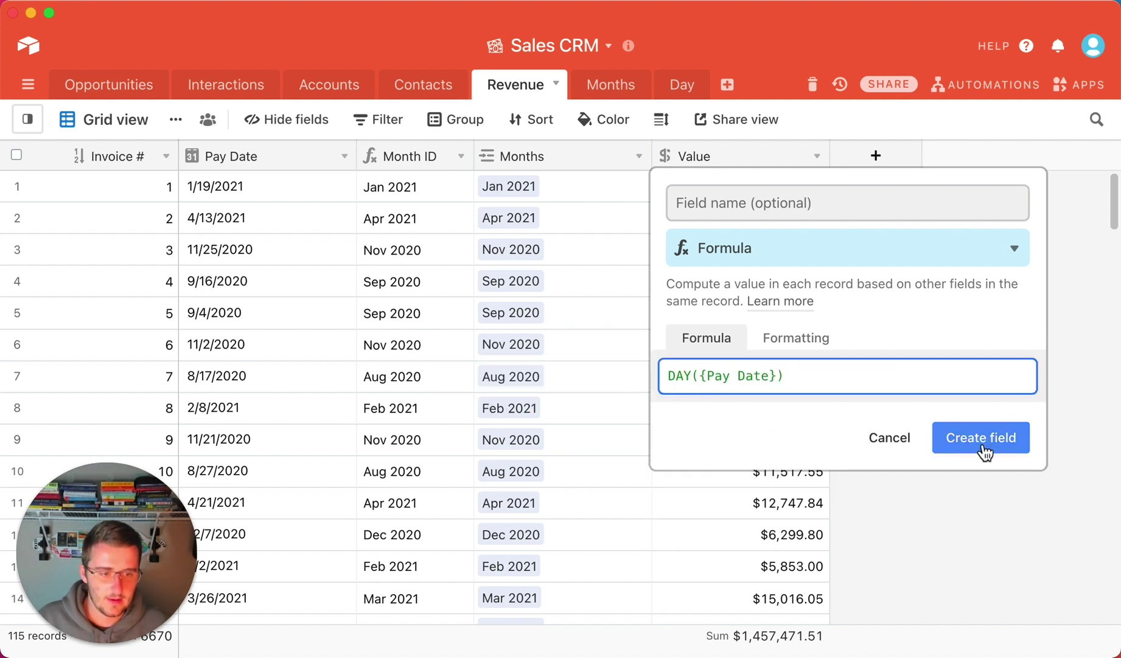
left_click(850, 207)
type("Day")
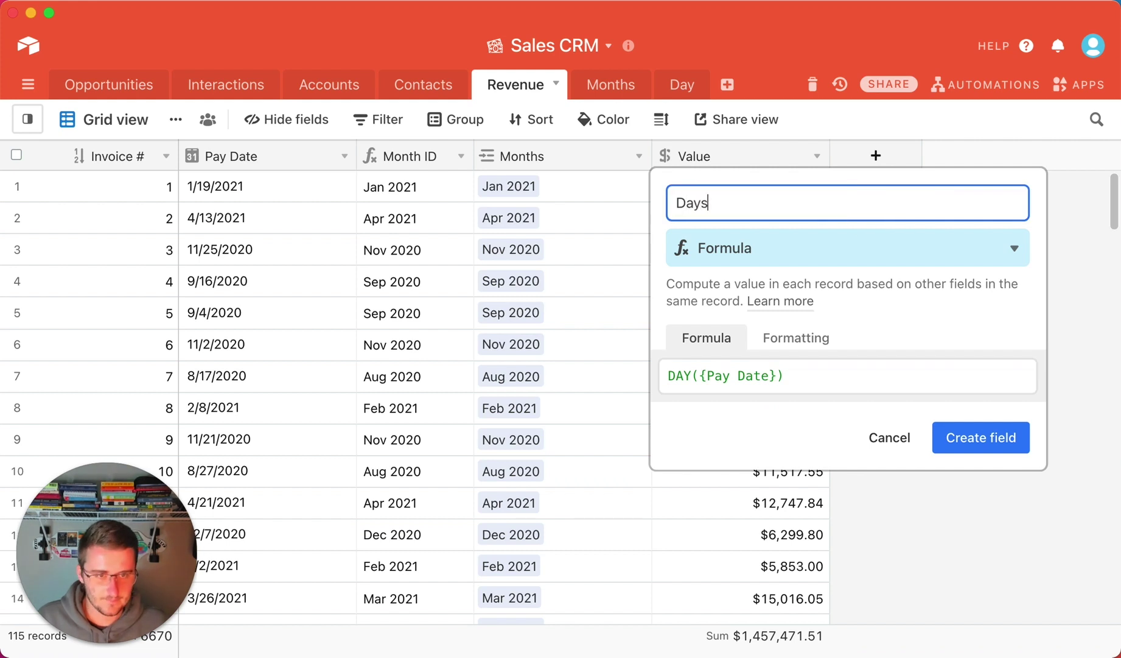
left_click(1025, 447)
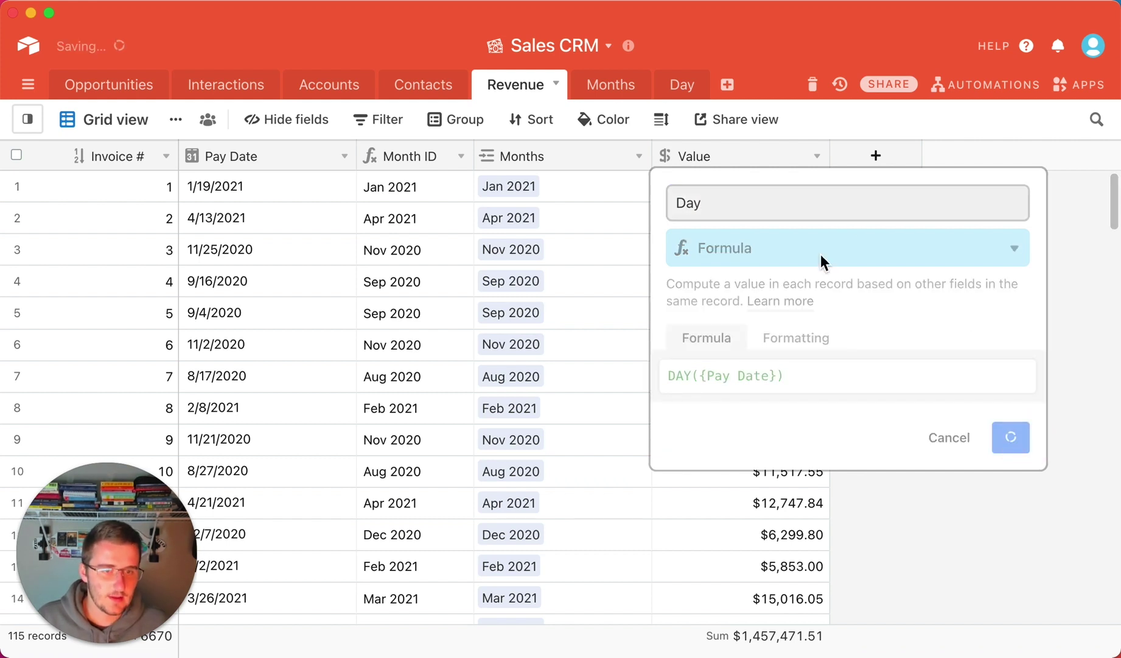
Step: Insert an unnamed field linking to the Day table directly after Day in Revenue, without adding lookup fields
right_click(764, 162)
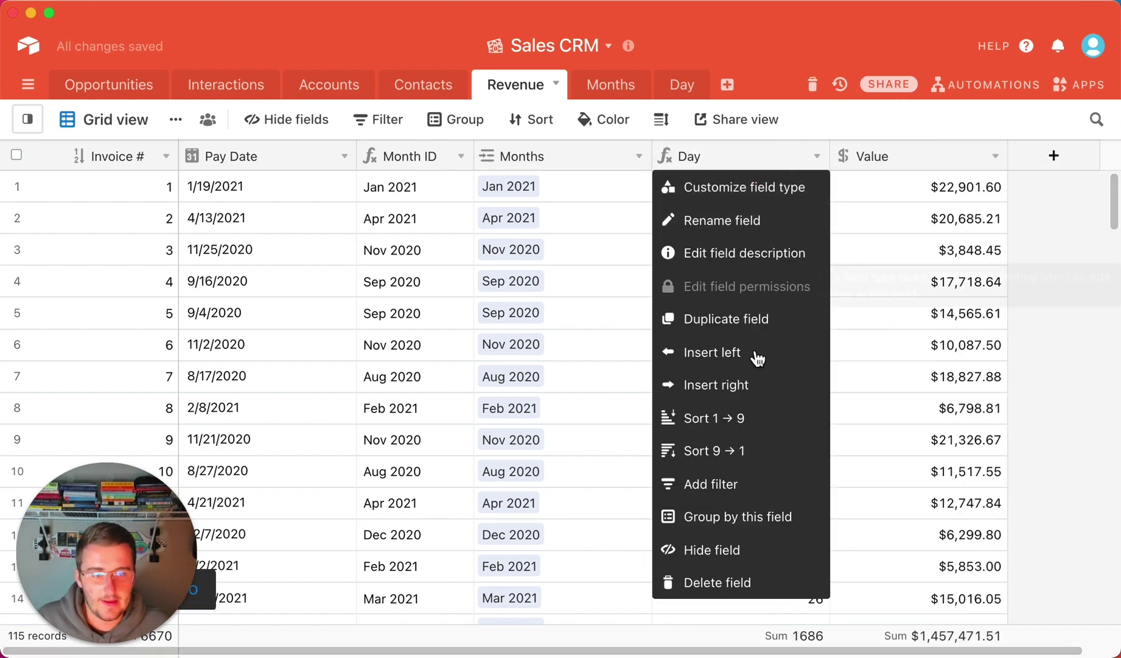
left_click(751, 386)
left_click(826, 291)
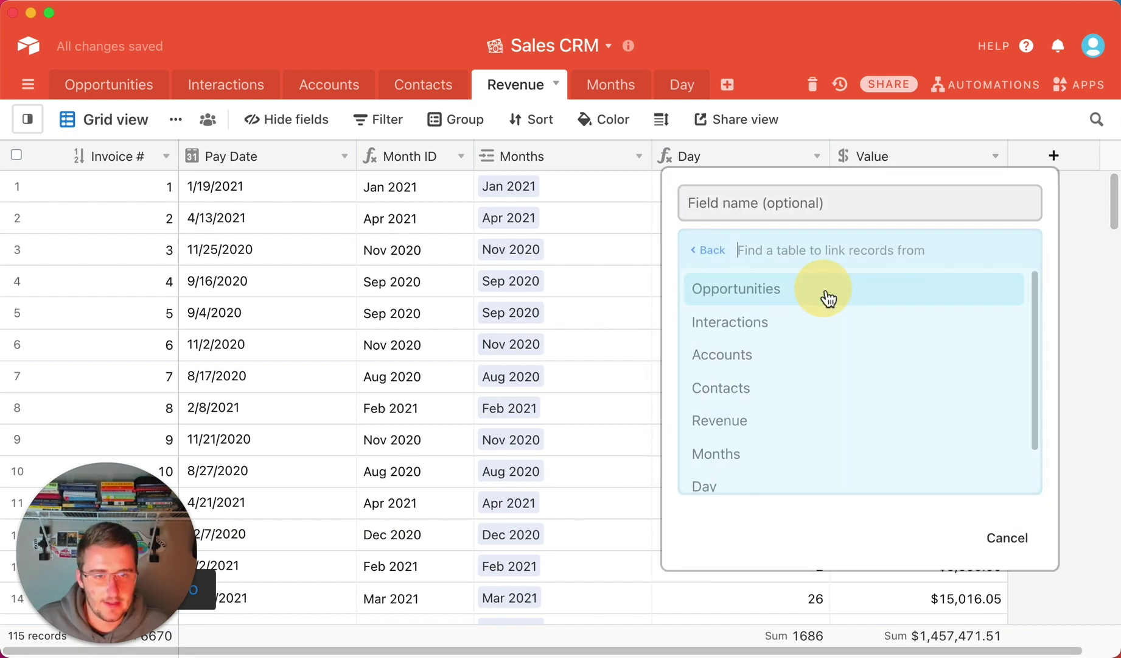
left_click(803, 482)
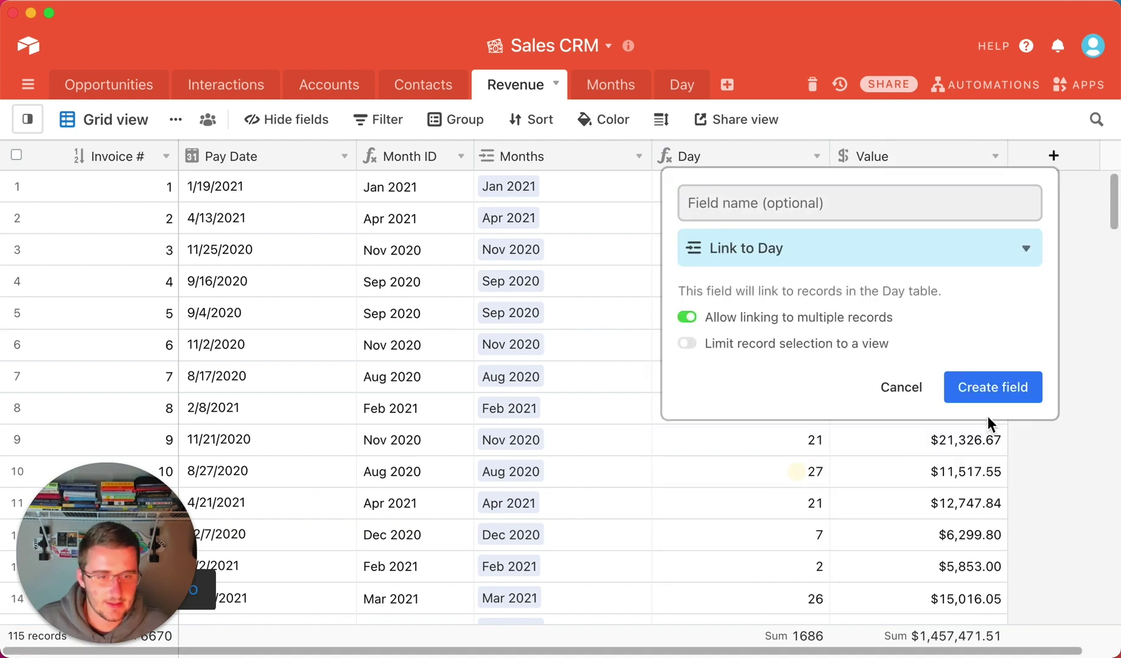
left_click(984, 385)
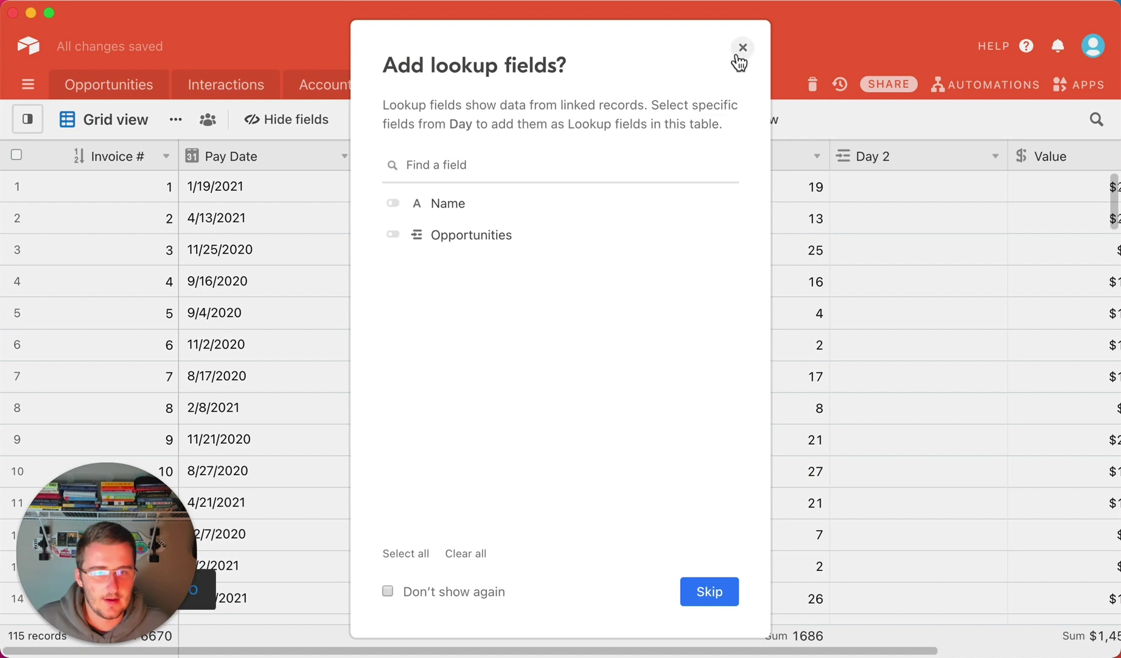
left_click(740, 48)
Step: Copy all values of Revenue's Day formula field into the adjacent field that links to the Day table
left_click(786, 198)
key("super+shift+Down")
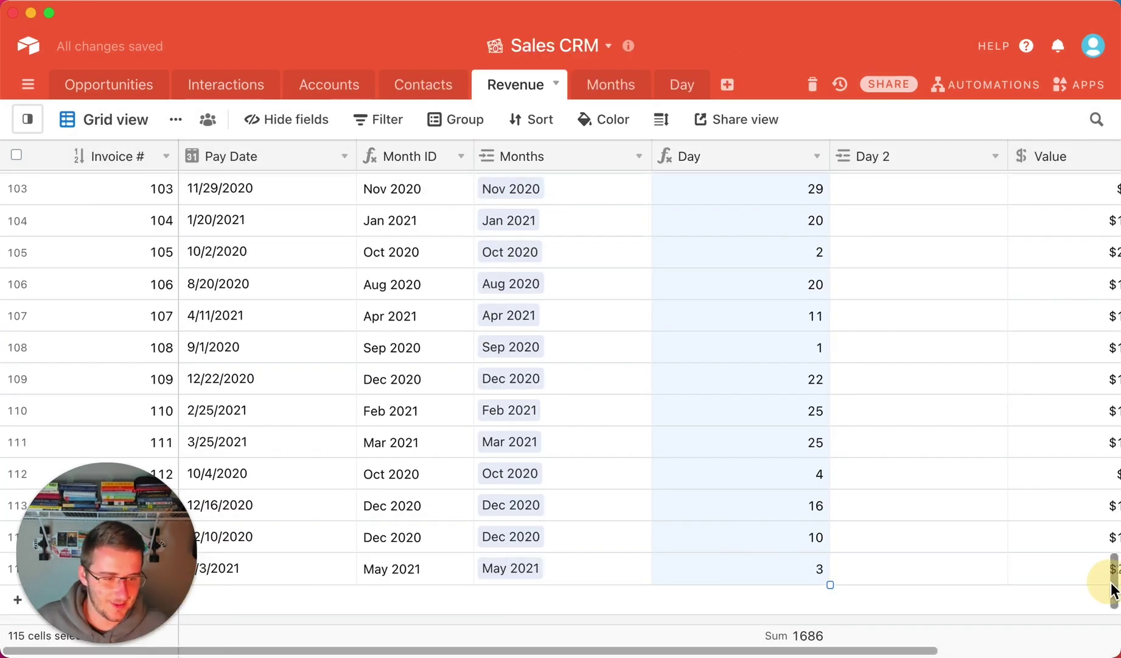
left_click_drag(1107, 580, 1096, 94)
left_click(972, 193)
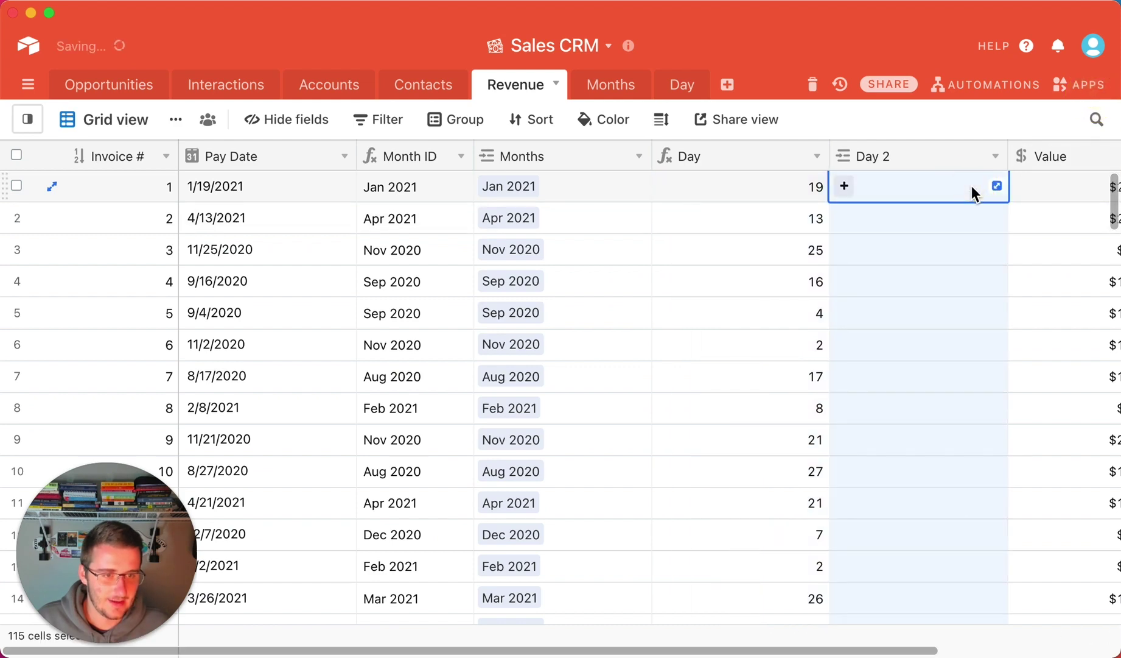
key("super+v")
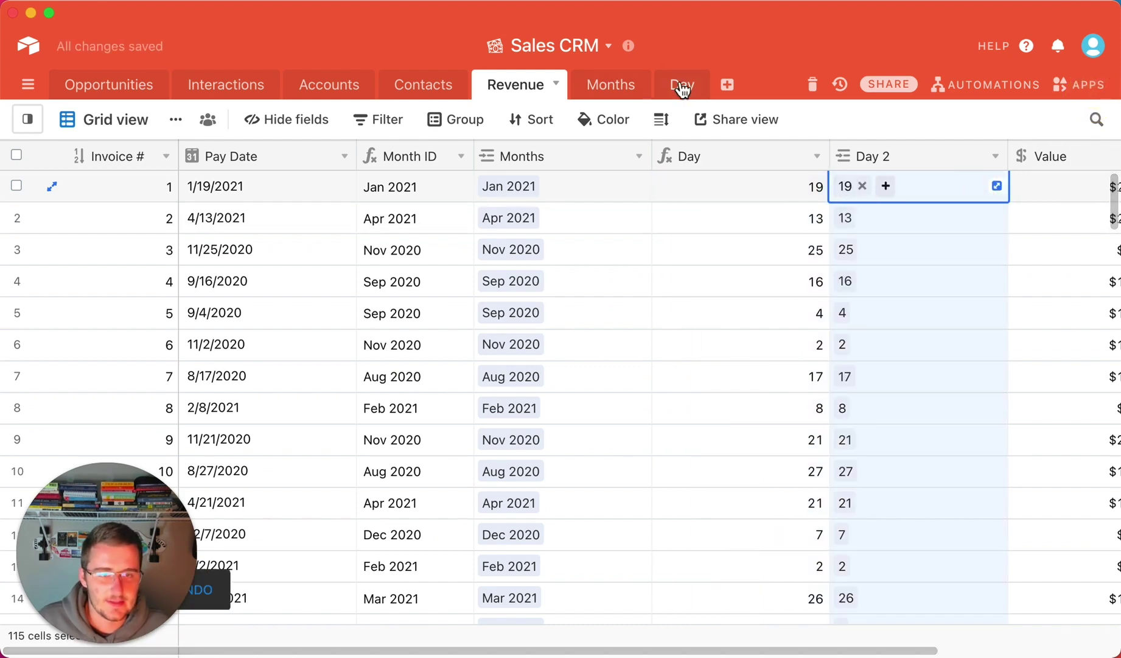
Step: Start a rollup field in the Day table that summarizes the linked Revenue records
left_click(682, 87)
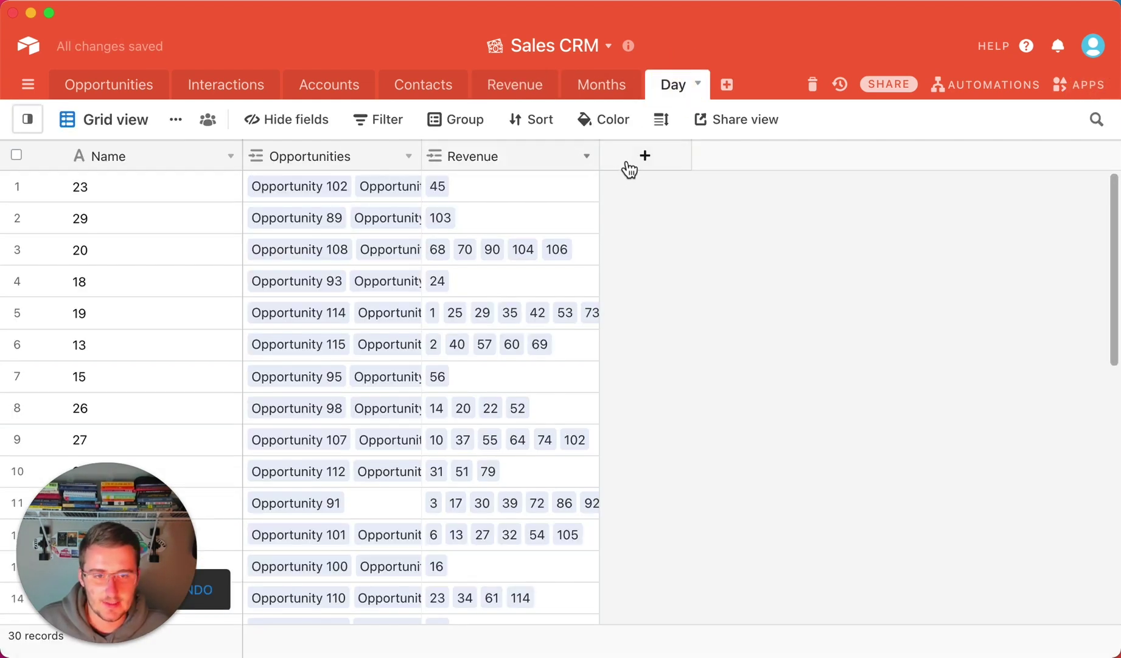
left_click(645, 158)
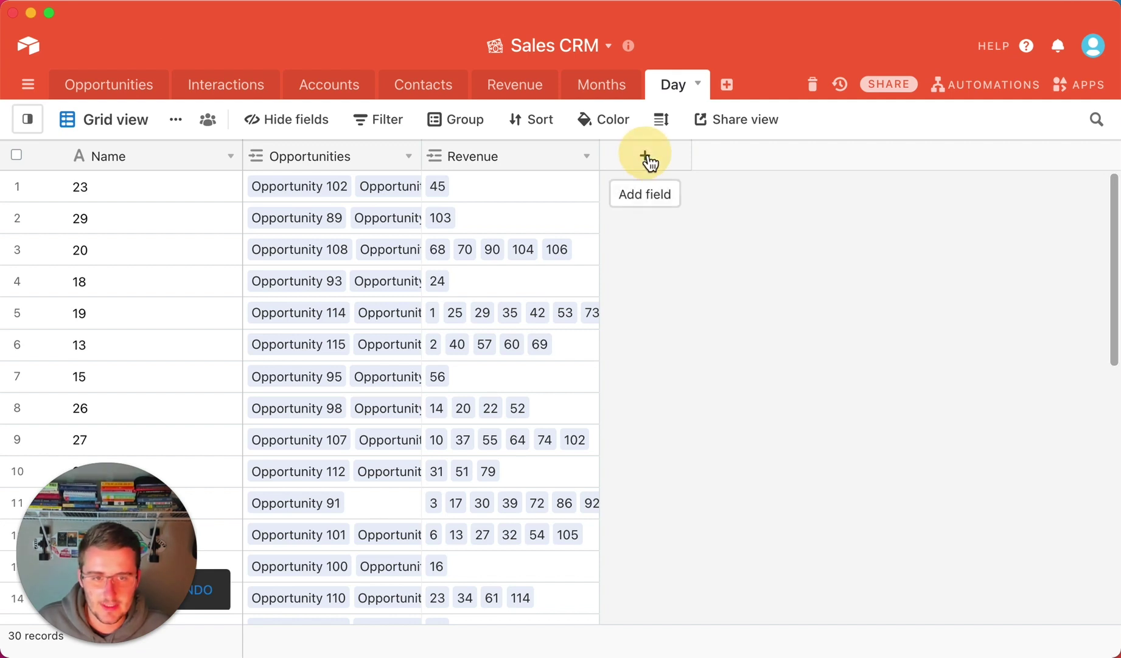
scroll(690, 387, "down", 5)
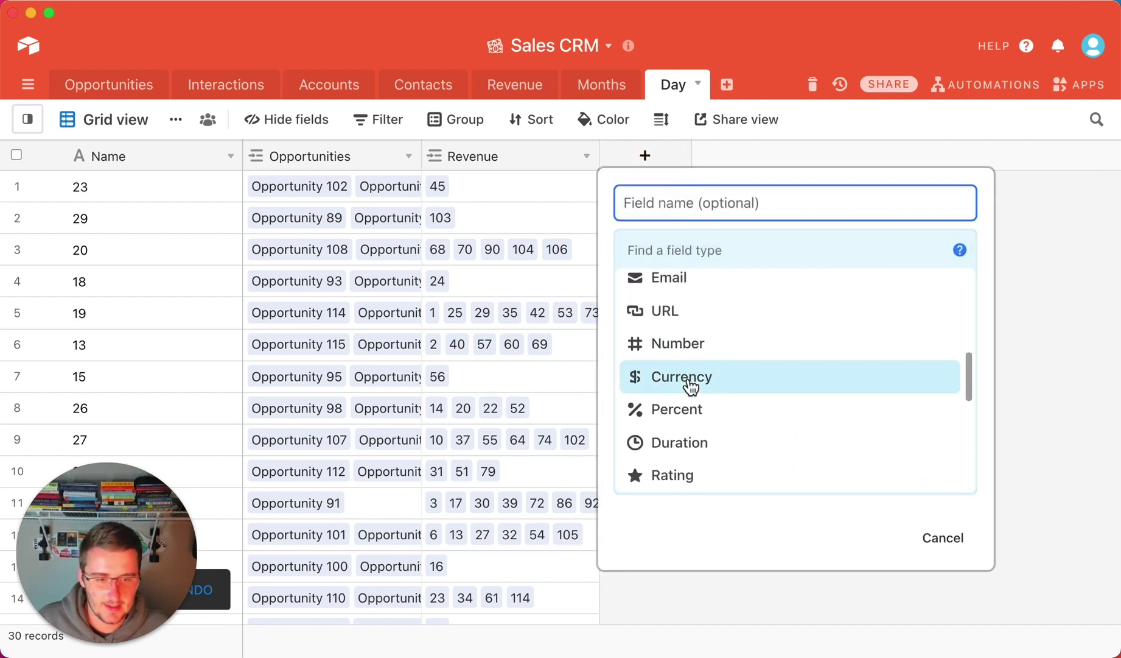
scroll(725, 386, "down", 4)
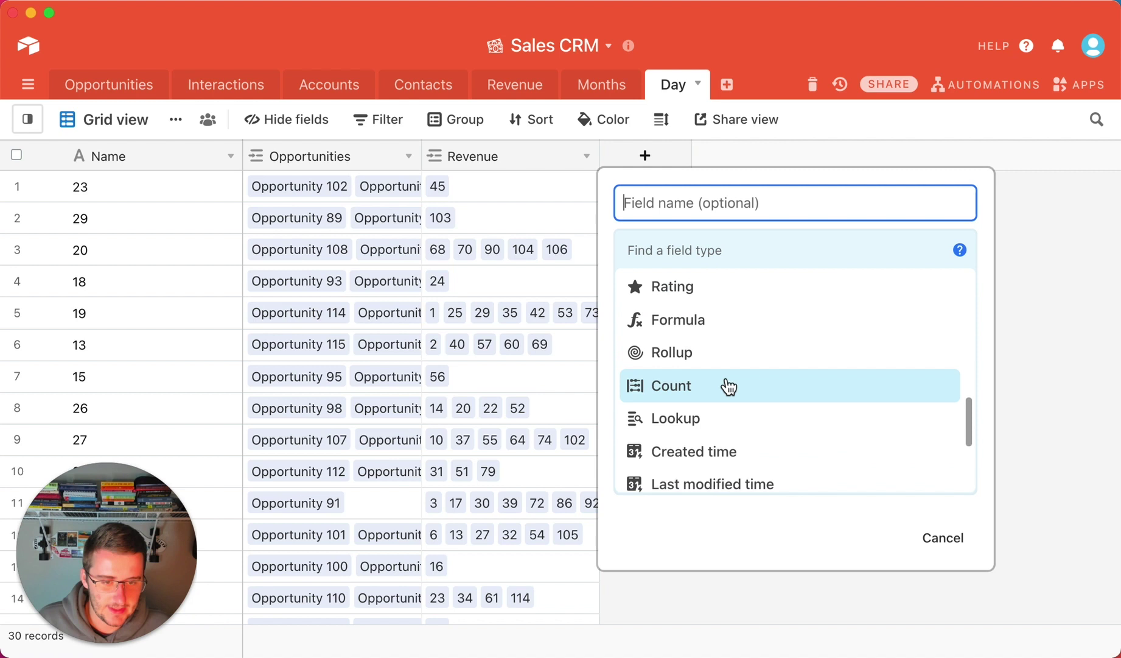
left_click(689, 351)
left_click(687, 402)
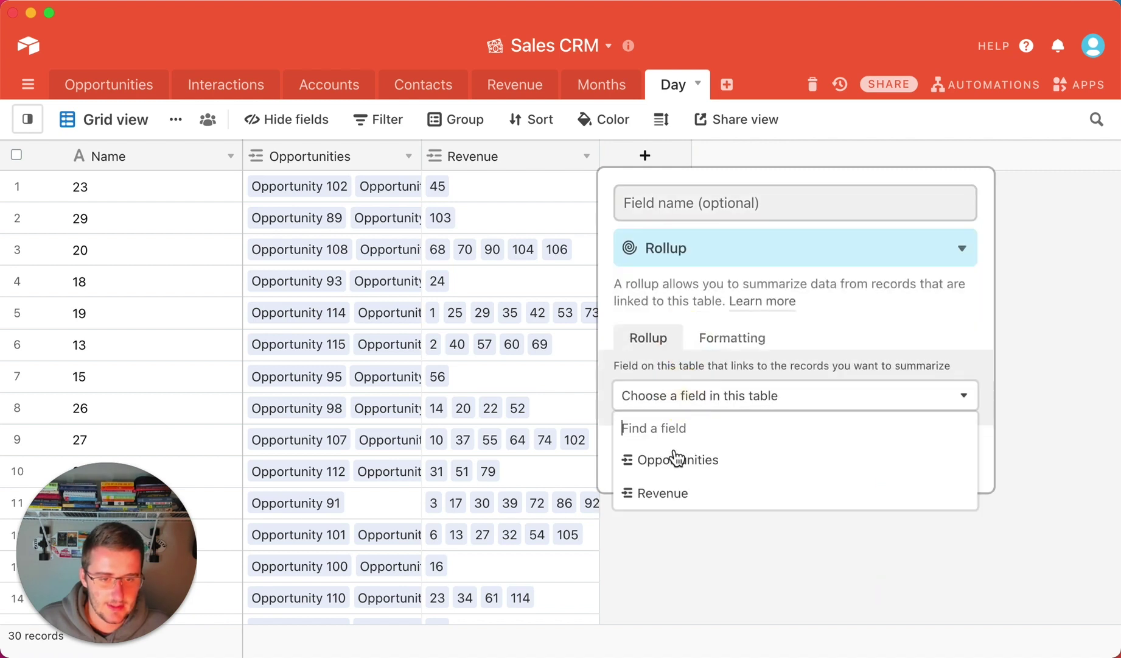
left_click(664, 493)
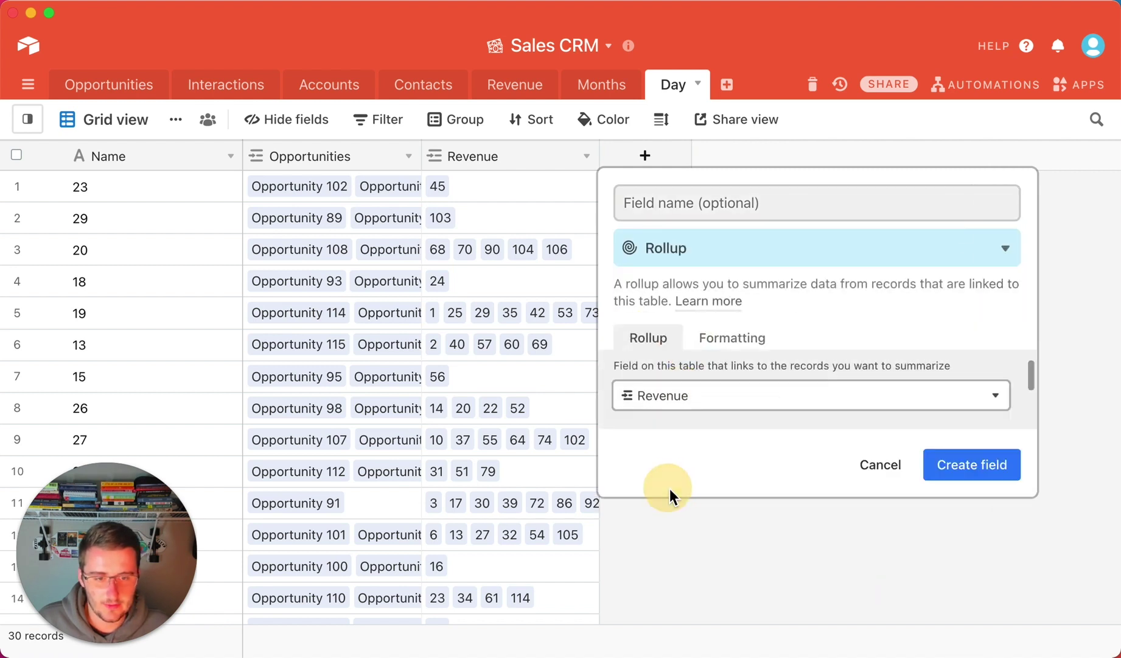
Step: Roll up the Value field with the aggregation formula SUM(values) and create the field
left_click(730, 382)
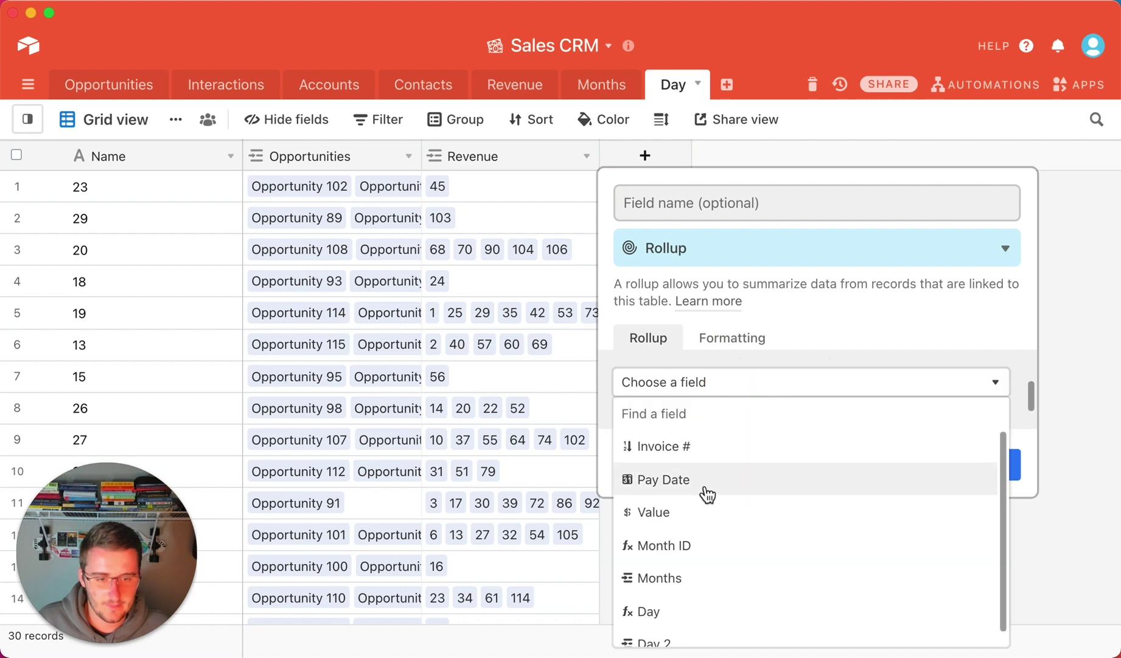
left_click(706, 512)
left_click(710, 464)
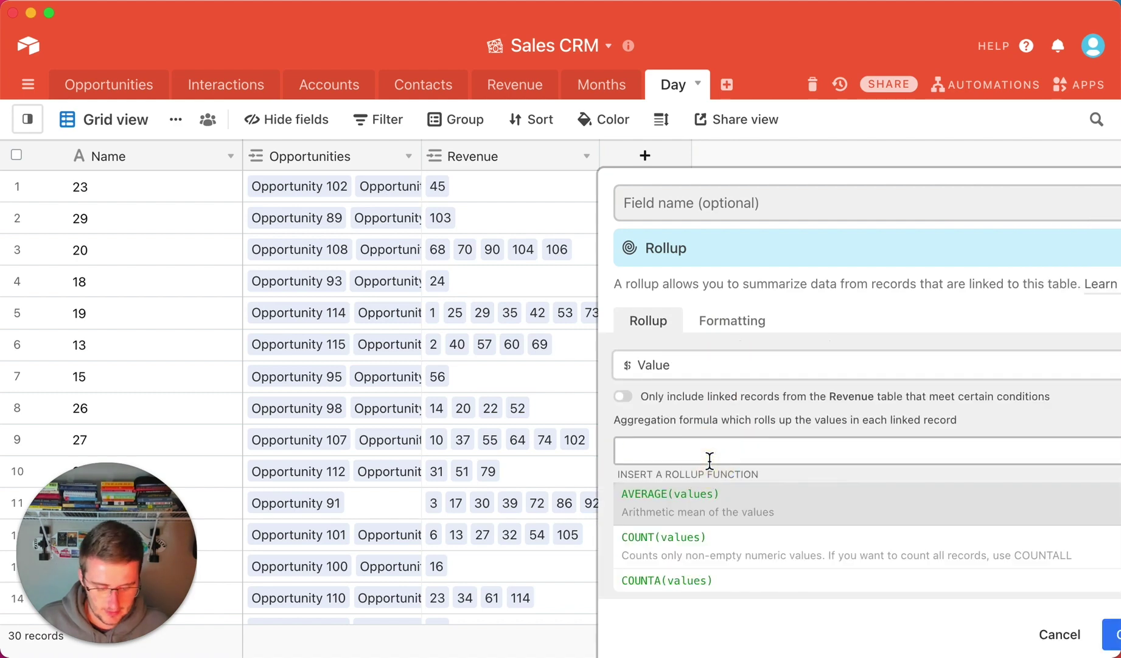
type("sum")
left_click(725, 542)
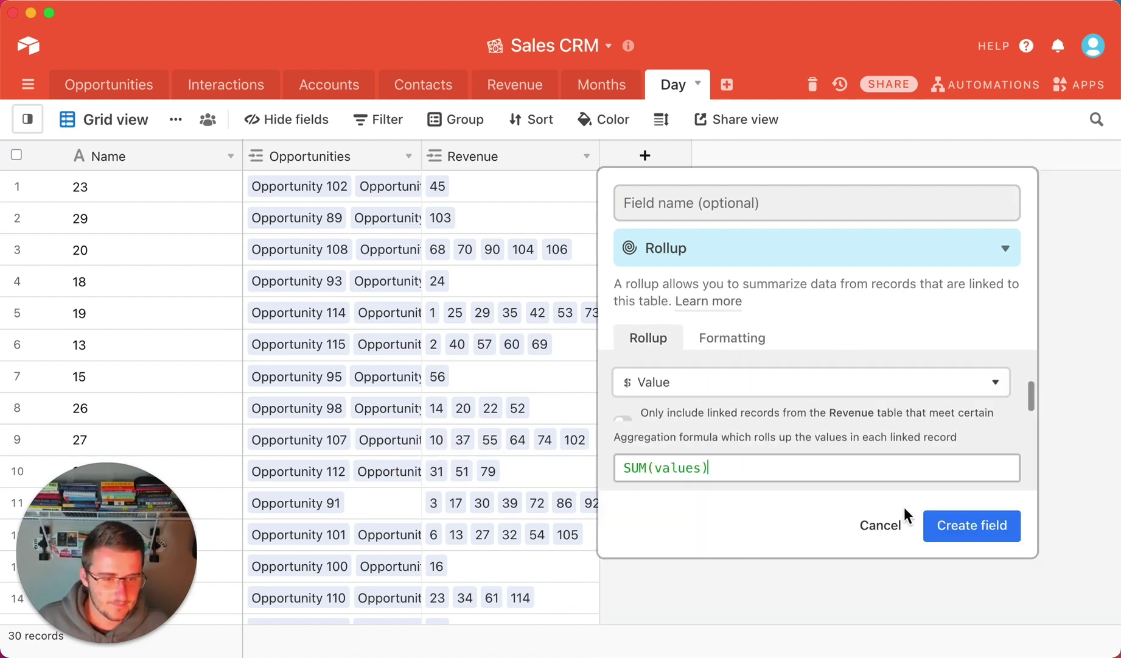
left_click(998, 524)
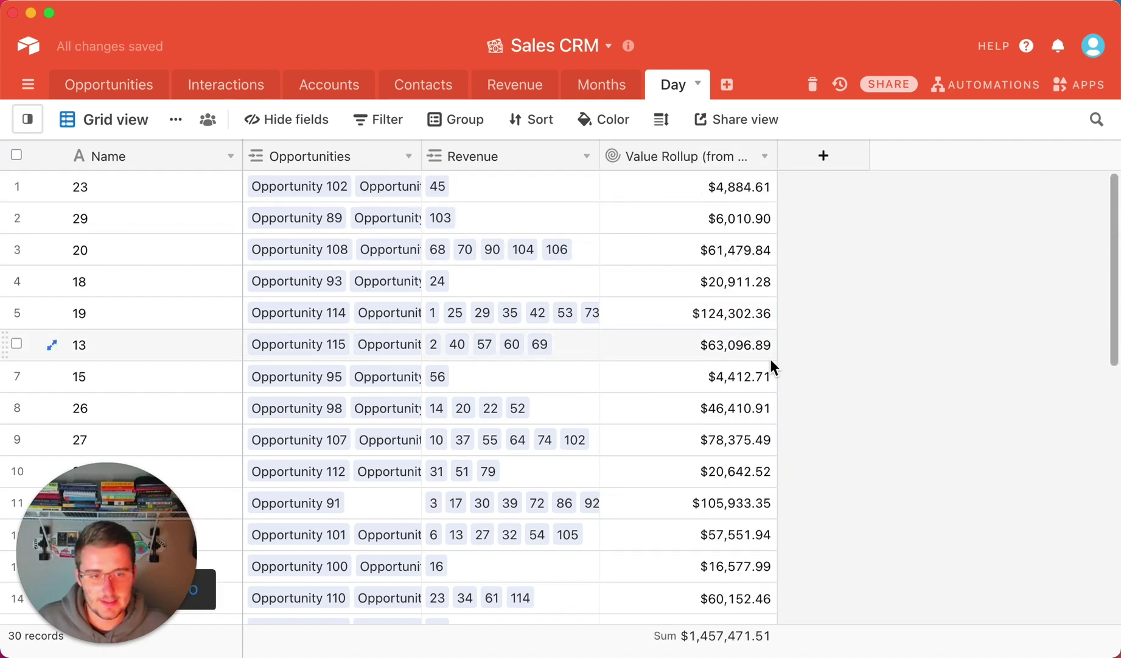
scroll(770, 365, "down", 4)
scroll(771, 366, "up", 4)
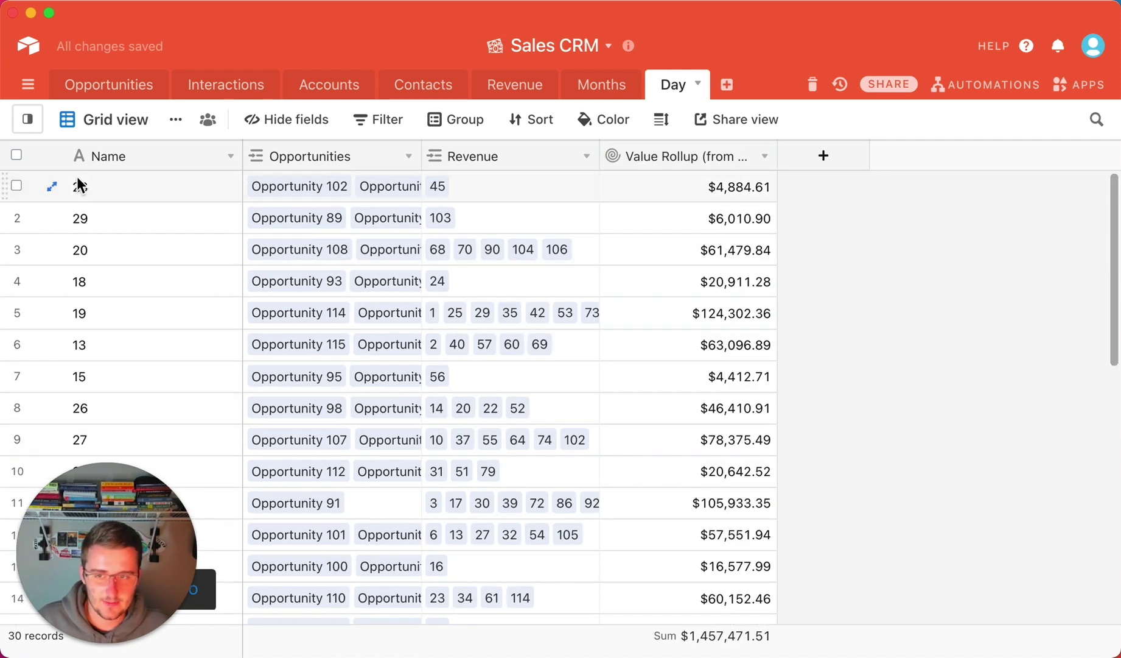
Step: Sort the Day table by Name in ascending order
right_click(167, 156)
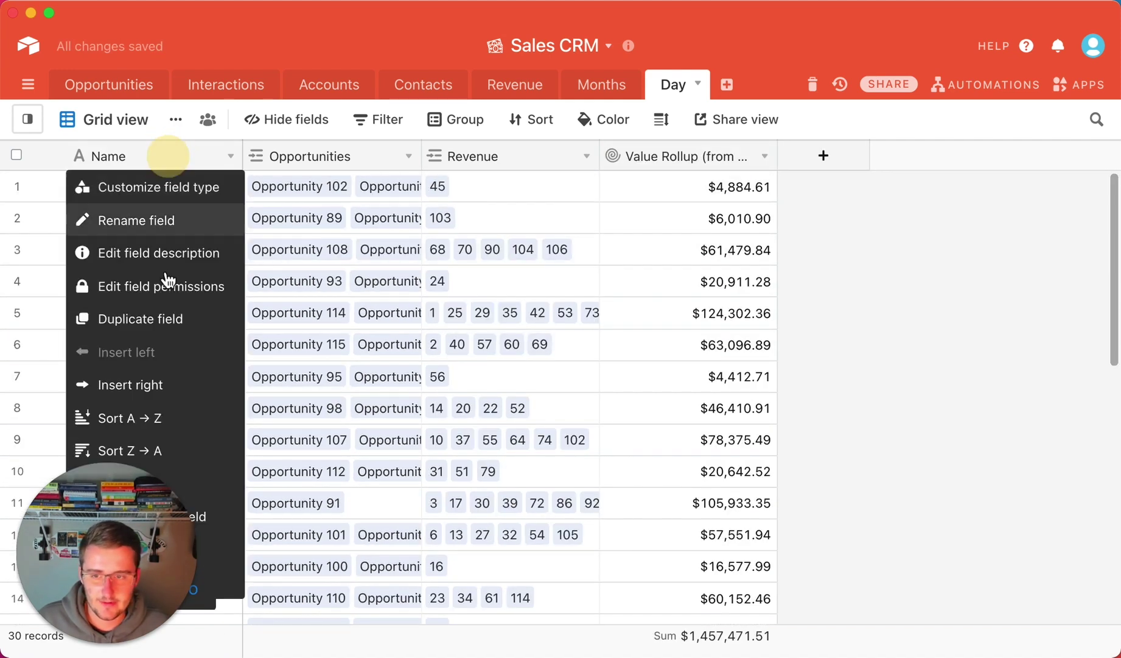
left_click(167, 420)
left_click(161, 213)
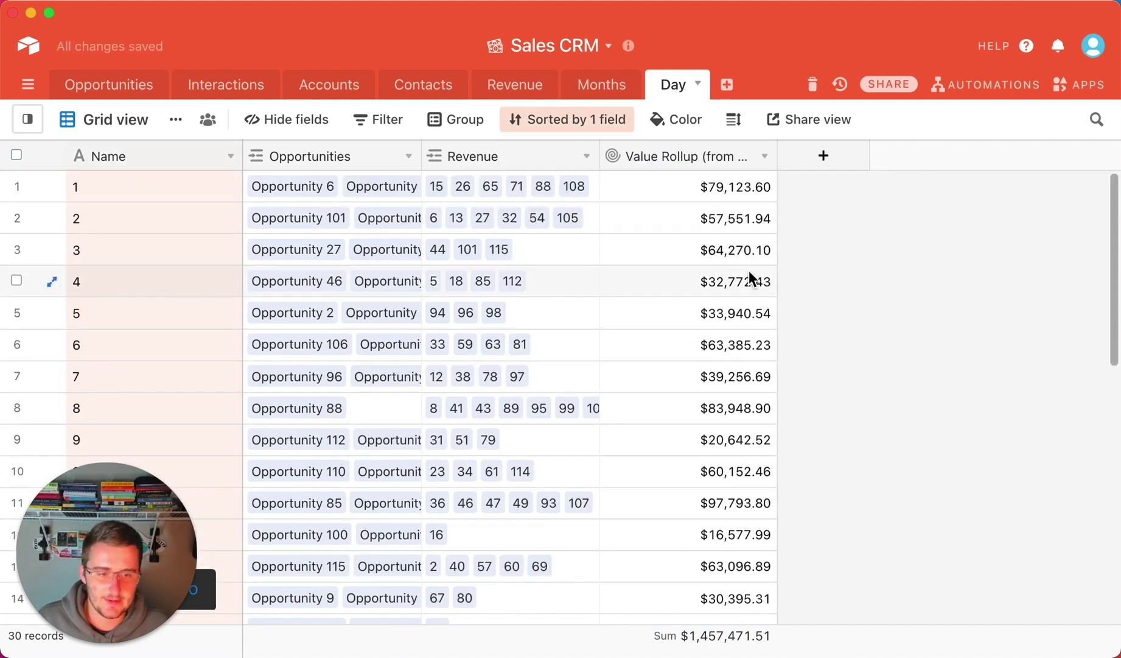
Step: Add a count field to the Day table that counts the linked Opportunities records
scroll(751, 280, "down", 6)
scroll(750, 280, "up", 6)
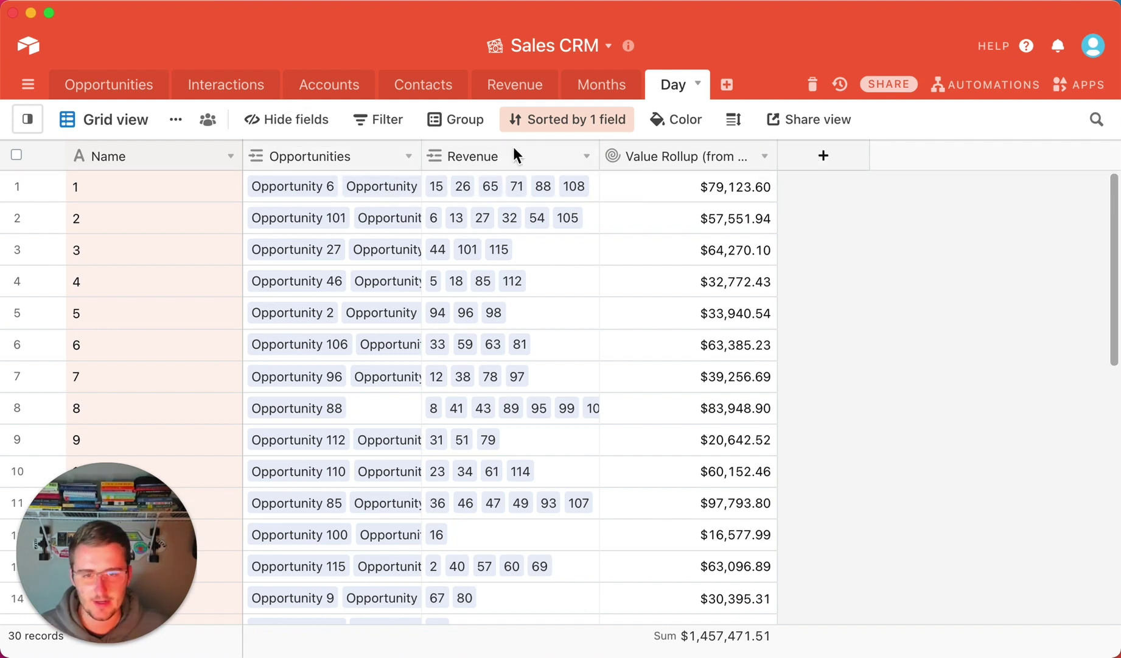
left_click(826, 158)
scroll(870, 332, "down", 5)
scroll(867, 333, "down", 5)
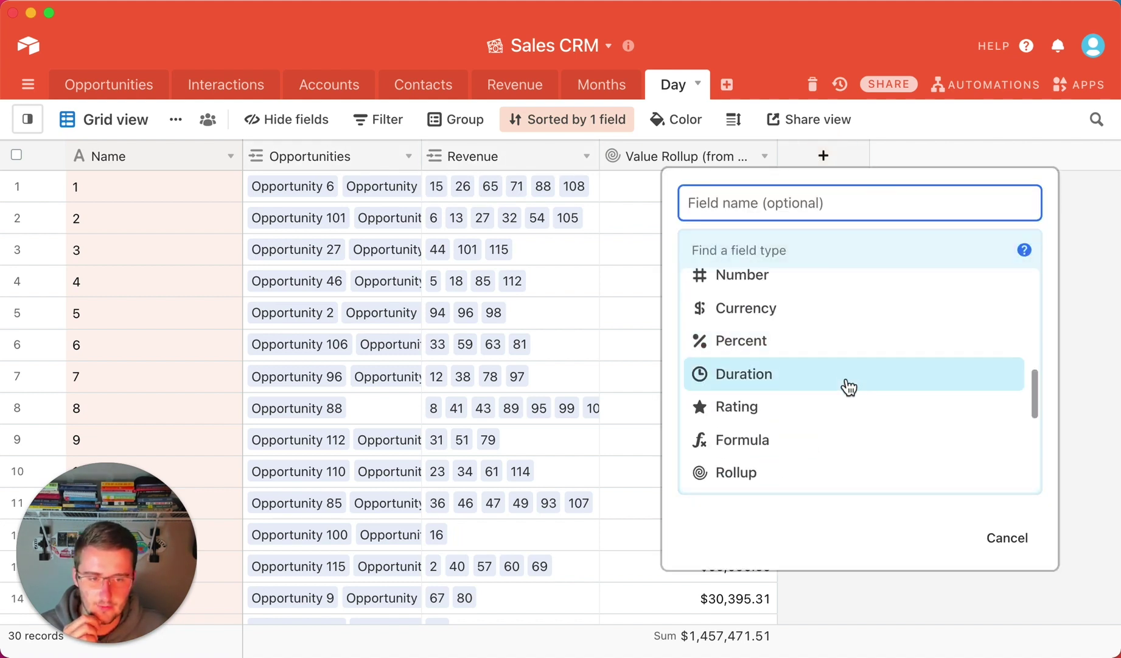
left_click(798, 407)
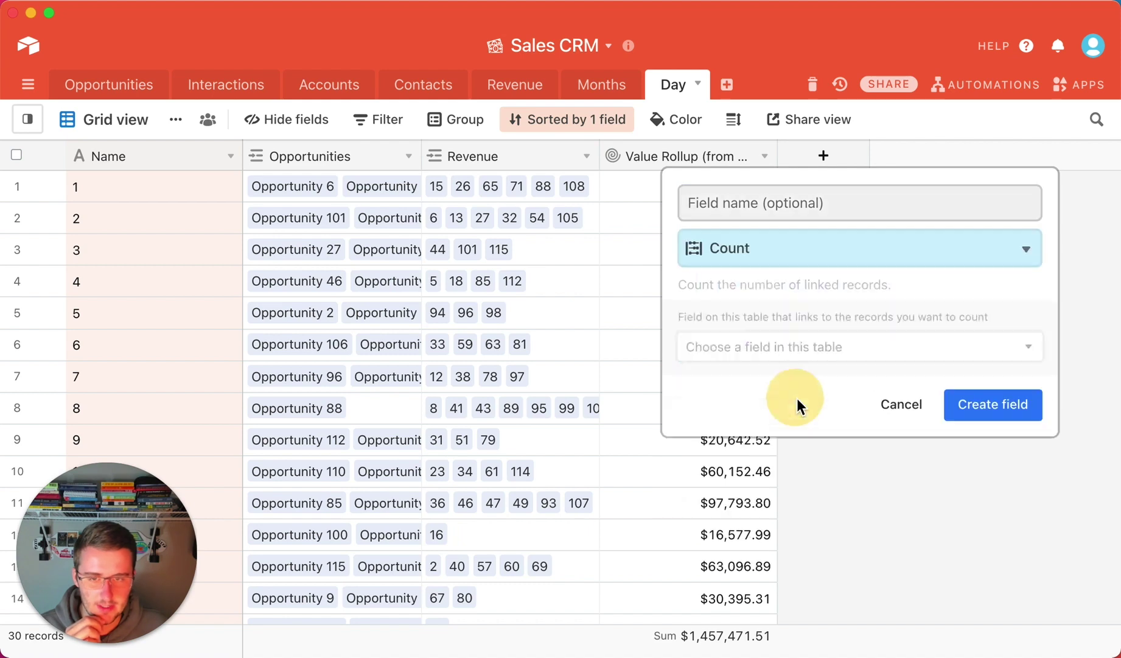
left_click(805, 359)
left_click(781, 410)
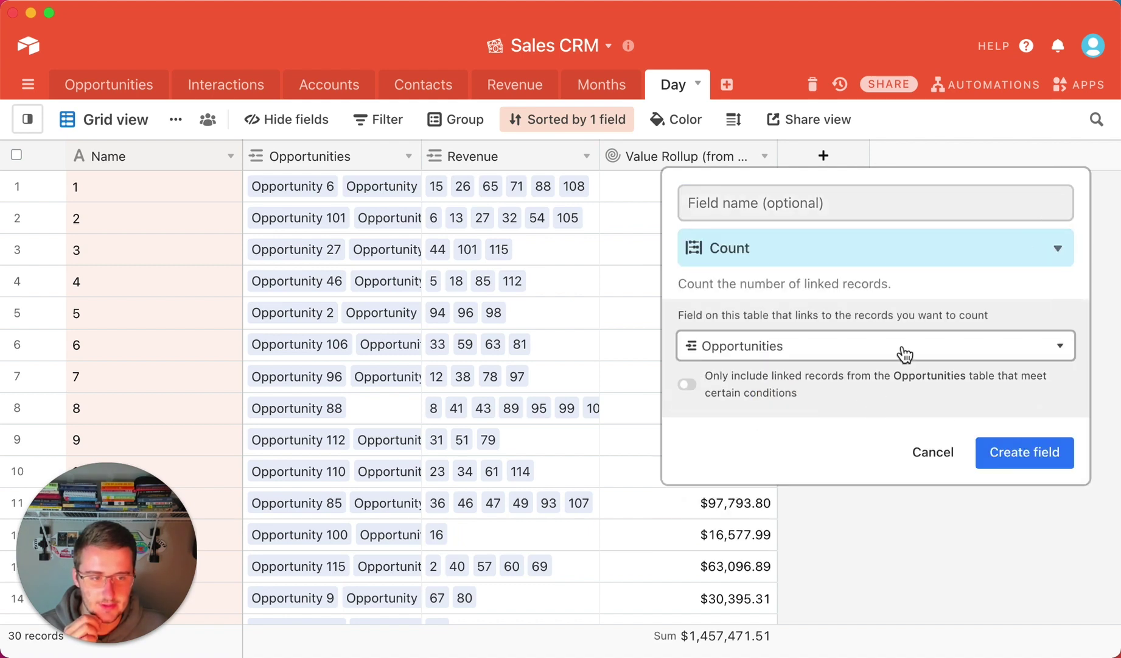
left_click(1035, 452)
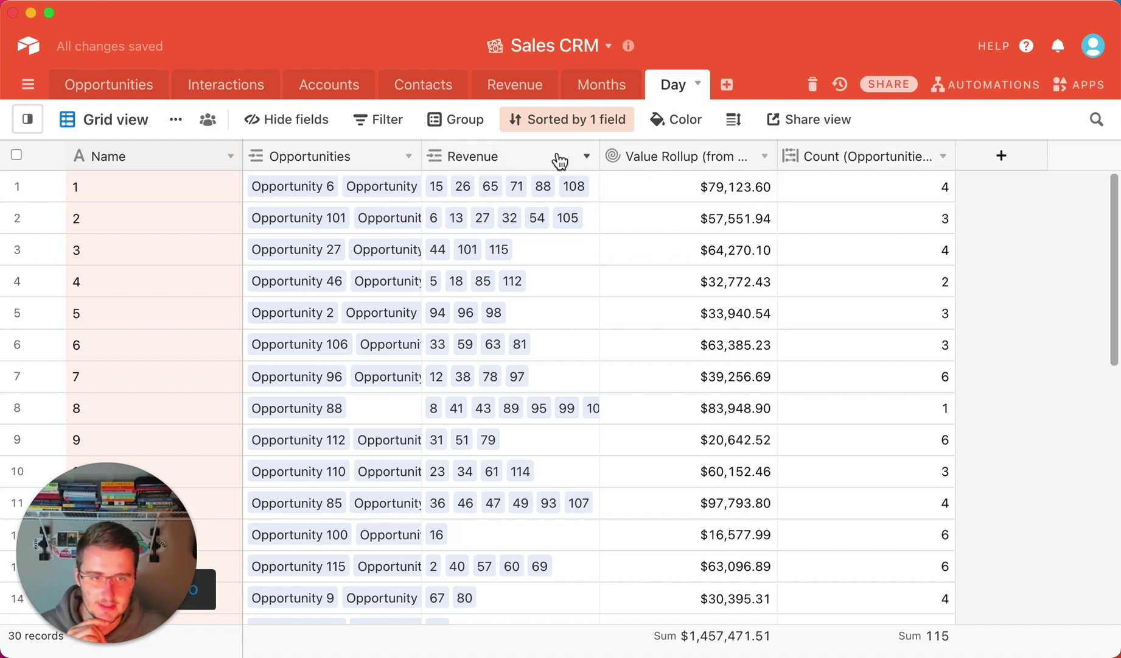
Step: Hide the Revenue and Opportunities link fields in the Day table's grid view
right_click(513, 164)
left_click(448, 583)
right_click(347, 158)
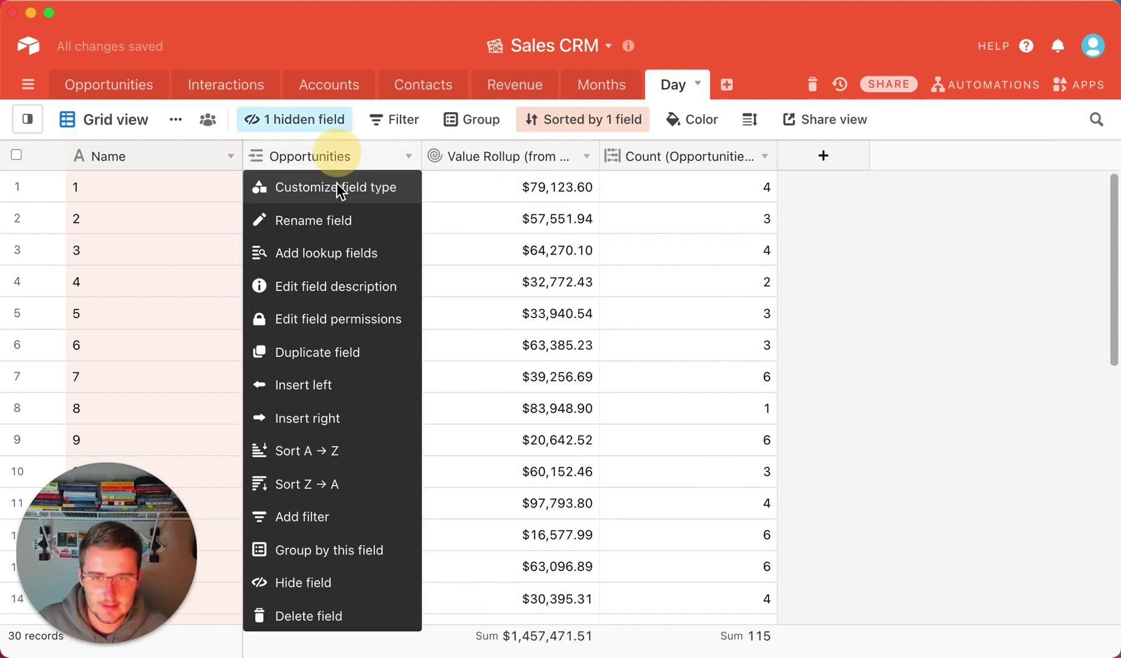
left_click(352, 585)
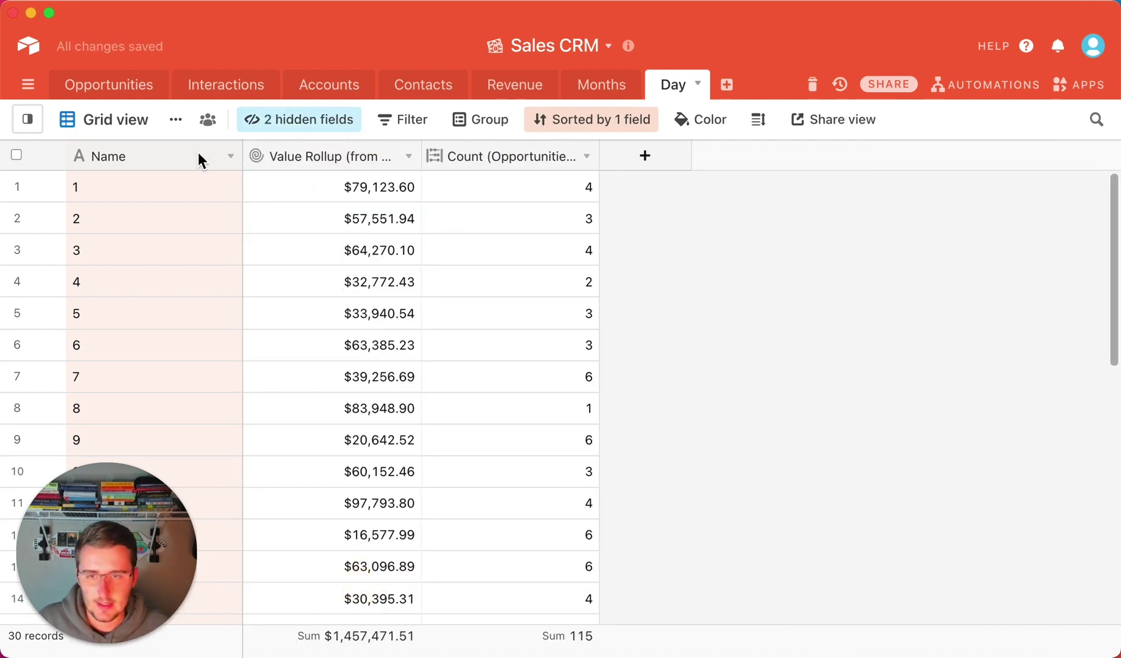
Step: Insert a Number field directly after the Name field in the Day table, keeping the default name
right_click(198, 152)
left_click(189, 388)
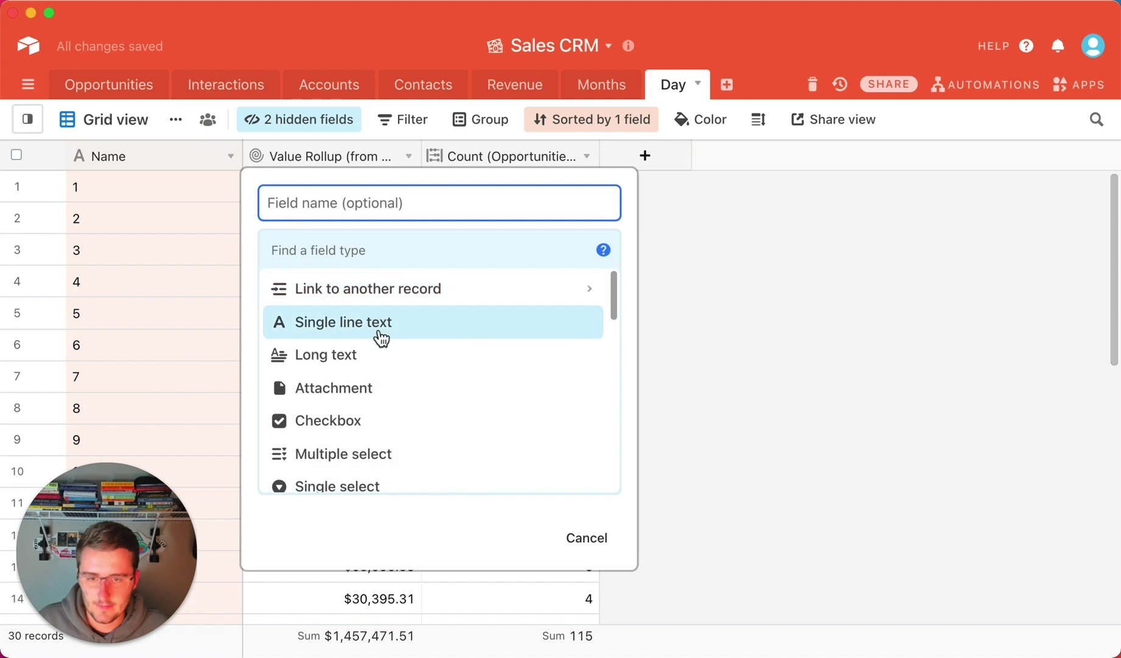
scroll(370, 478, "down", 5)
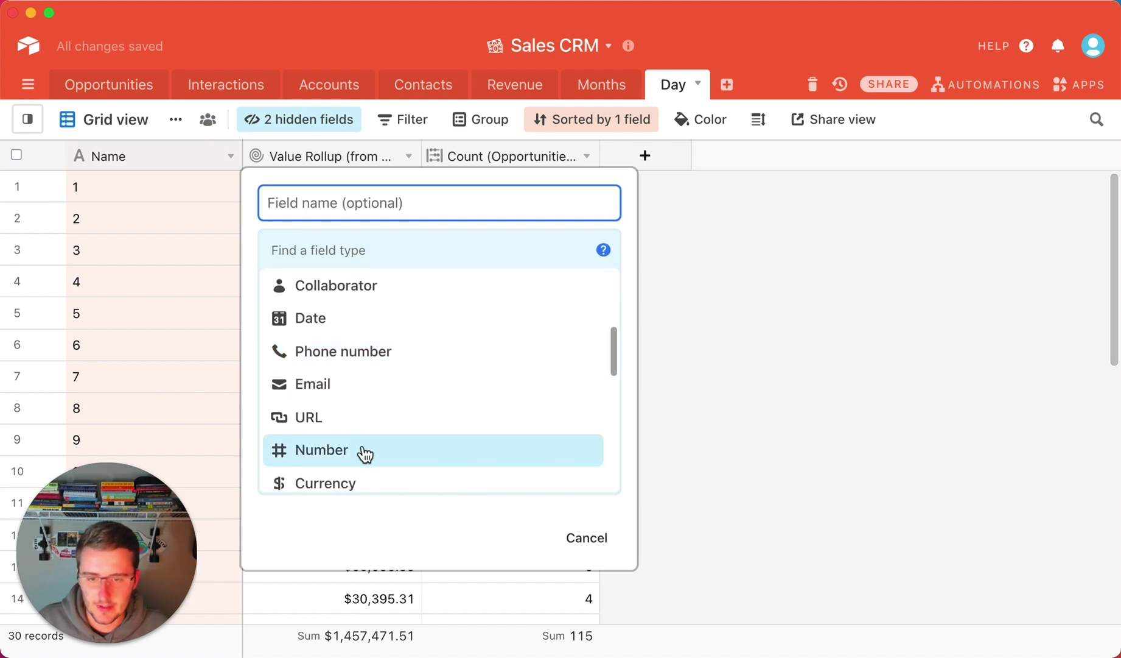
left_click(365, 454)
left_click(536, 490)
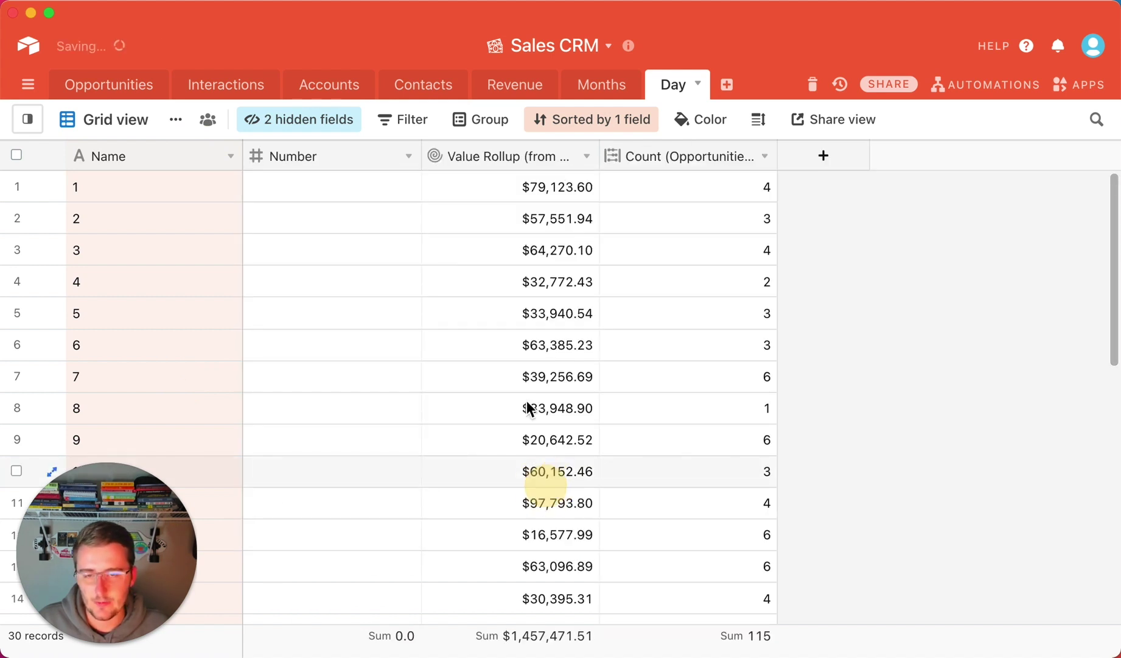
Step: Enter 1 in the Number field for day 1 and copy it to days 2 through 7
left_click(326, 194)
type("1")
left_click(332, 212)
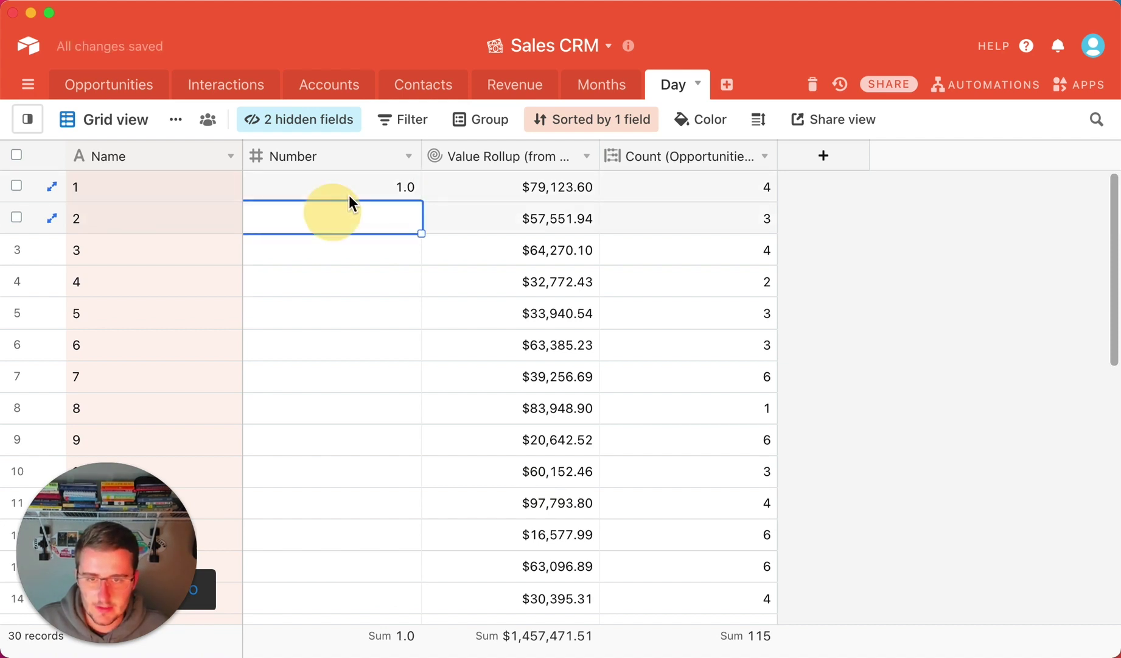
left_click(350, 186)
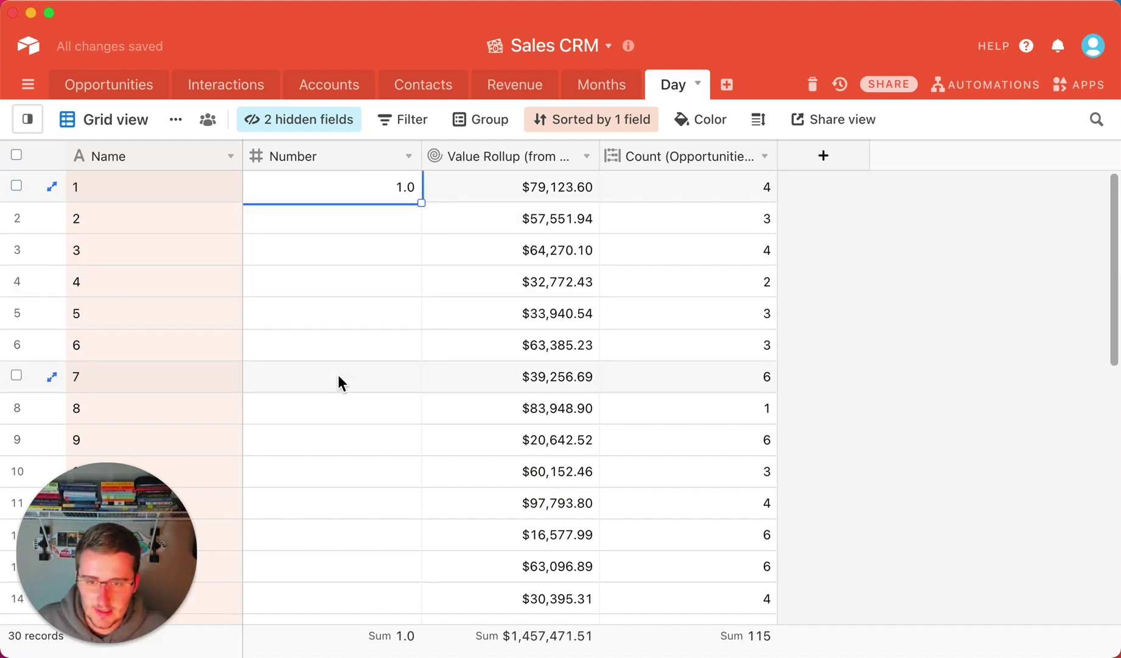
left_click_drag(338, 375, 348, 228)
key("super+v")
Step: Enter 2 in the Number field for day 8 and copy it to days 9 through 14
scroll(401, 342, "down", 2)
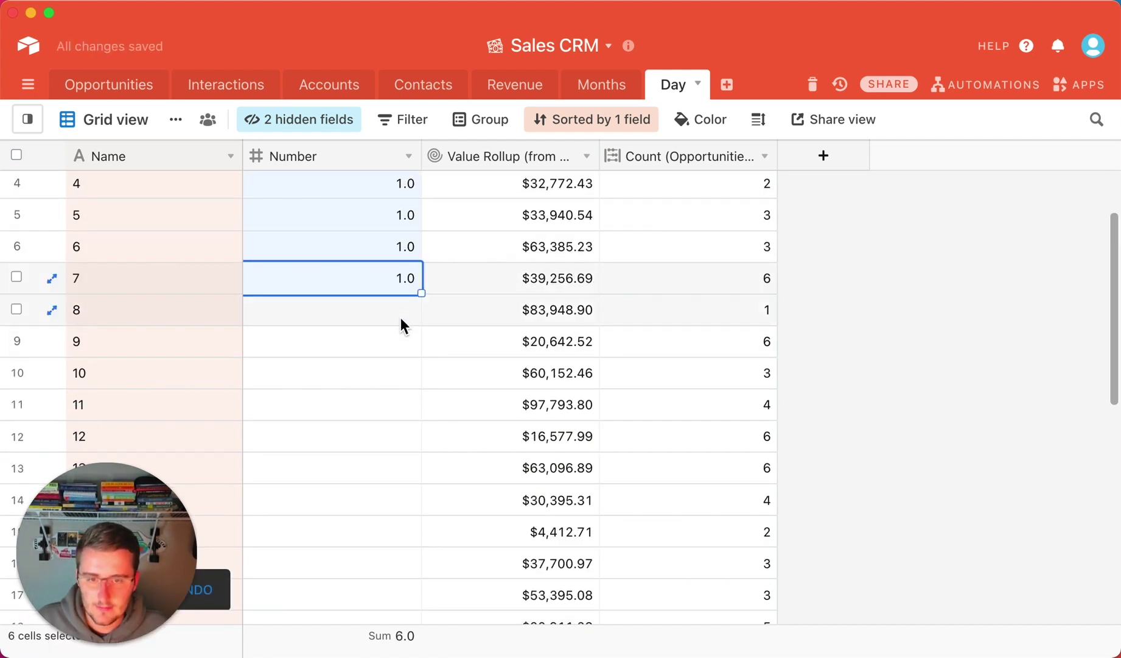
left_click(401, 314)
type("2")
left_click(381, 376)
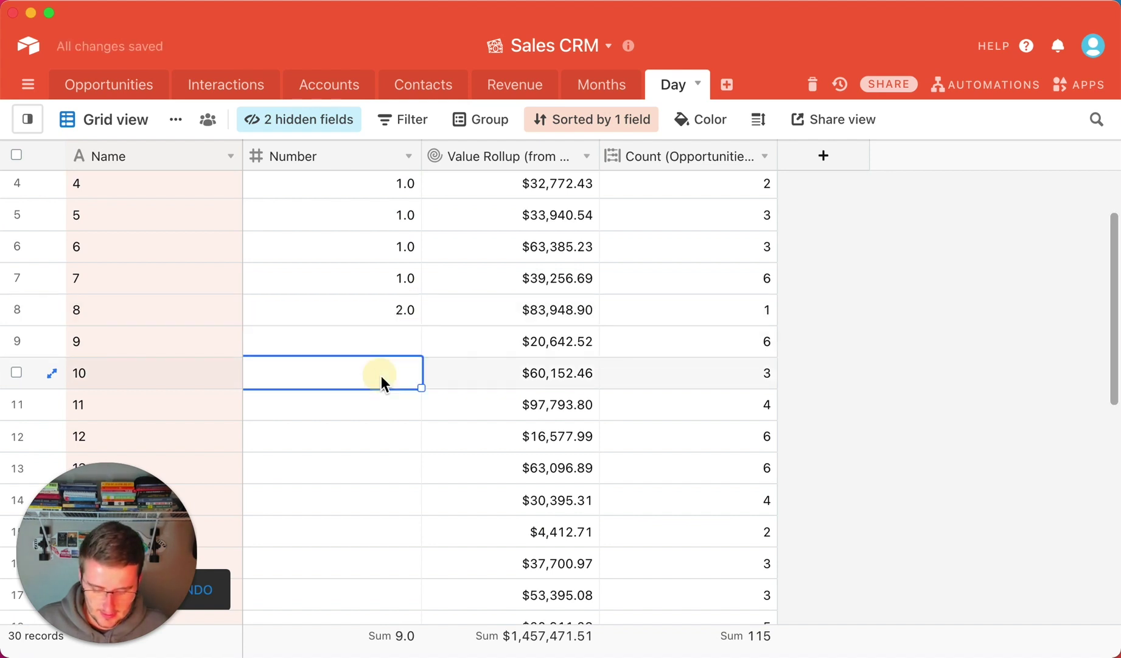
left_click(381, 317)
key("super+c")
left_click_drag(377, 336, 378, 487)
scroll(379, 487, "down", 2)
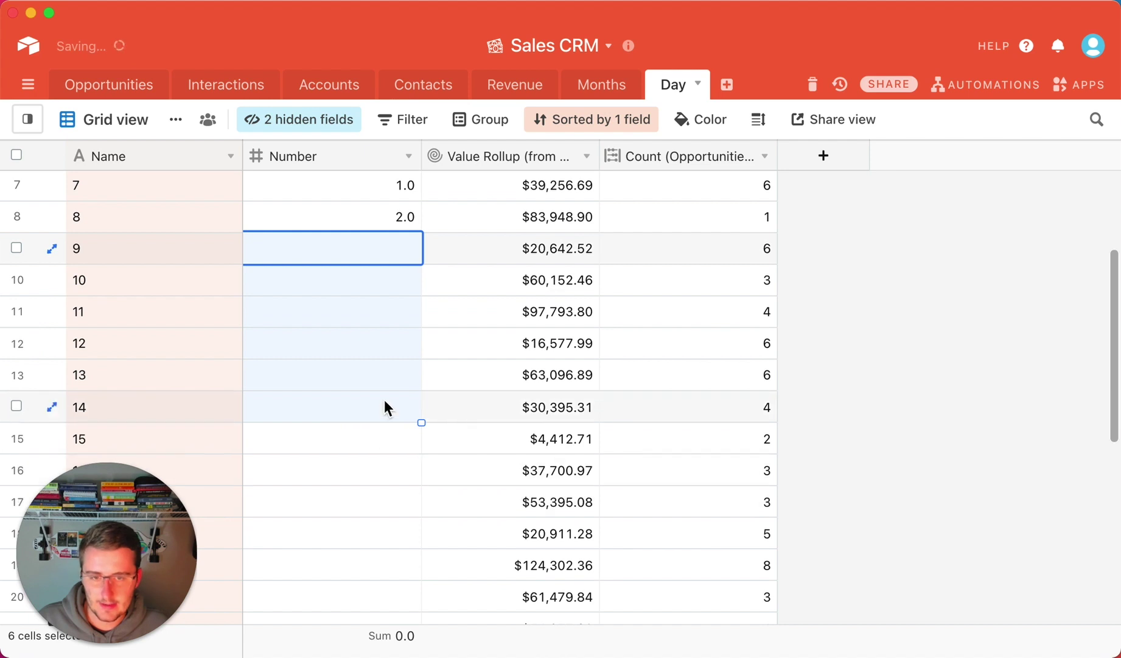
key("super+v")
Step: Enter 3 in the Number field for day 15 and copy it to days 16 through 21
left_click(382, 442)
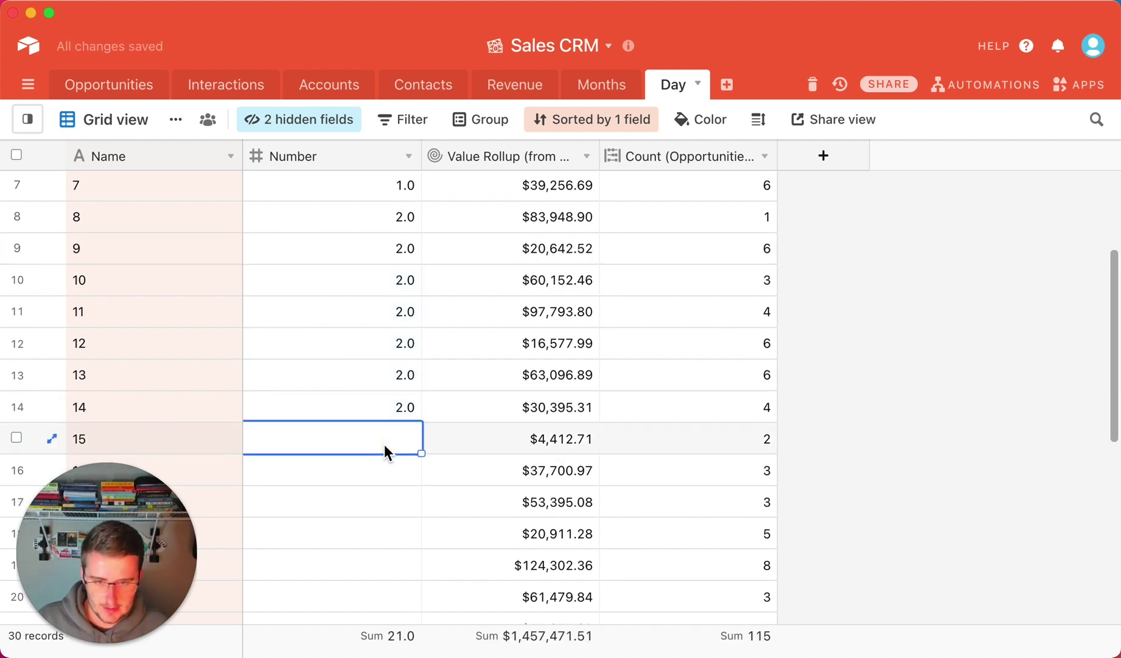
type("3")
scroll(383, 450, "down", 1)
left_click(383, 444)
left_click(386, 423)
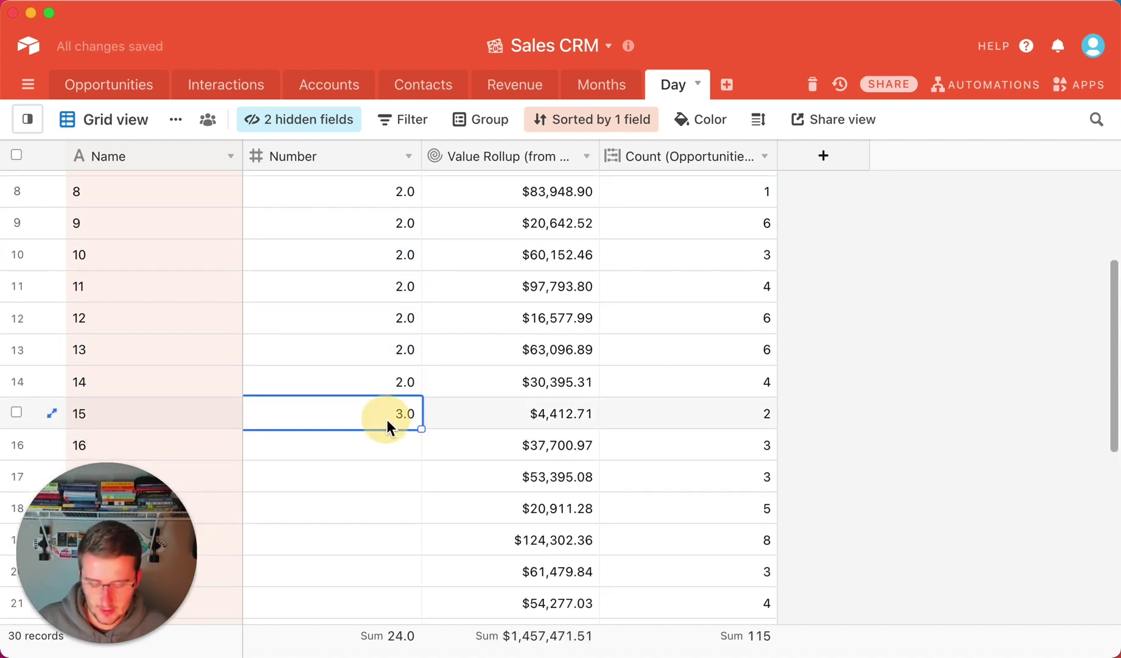
scroll(387, 419, "down", 2)
left_click_drag(389, 405, 381, 506)
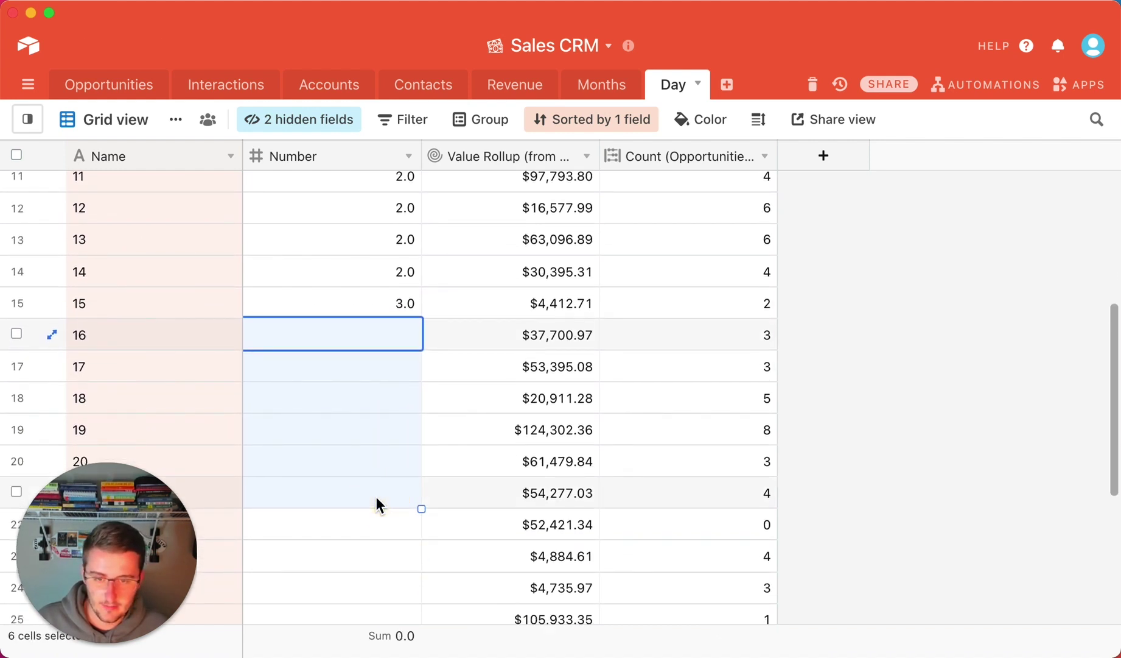
key("ctrl+v")
Step: Enter 4 in the Number field for day 22 and copy it to days 23 through 28
scroll(382, 487, "down", 2)
left_click(383, 463)
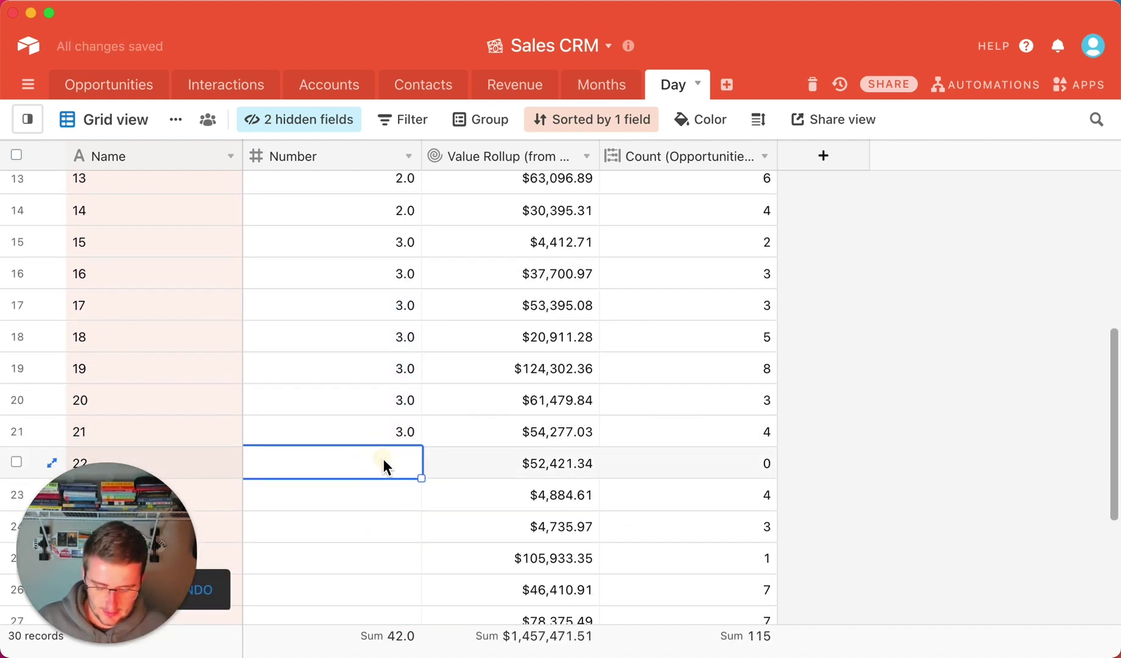
type("4")
scroll(383, 464, "down", 2)
left_click(383, 463)
left_click(386, 404)
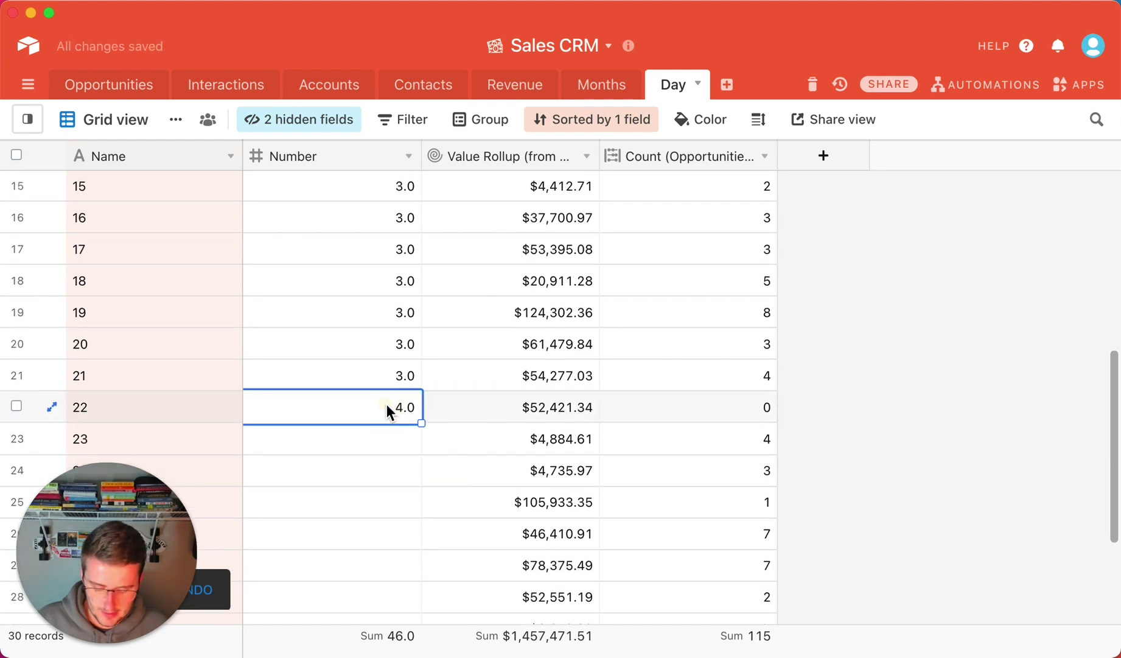
scroll(387, 410, "down", 3)
left_click(383, 338)
left_click_drag(384, 337, 387, 485)
key("super+v")
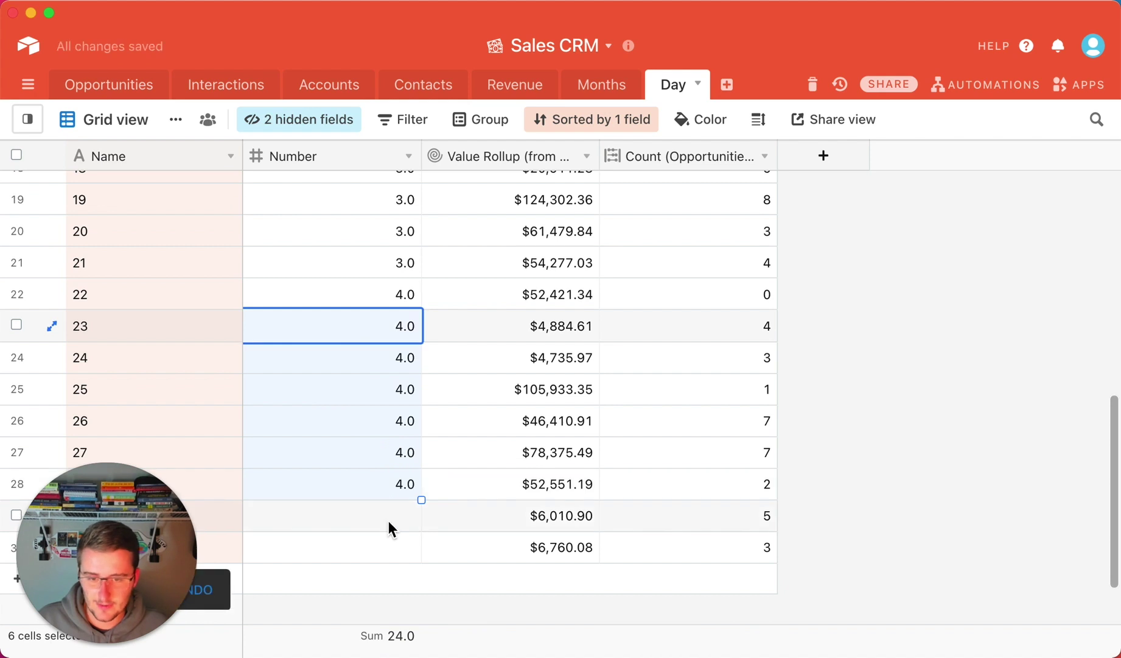
Step: Enter 5 in the Number field for days 29 and 30
left_click(389, 519)
scroll(388, 519, "down", 3)
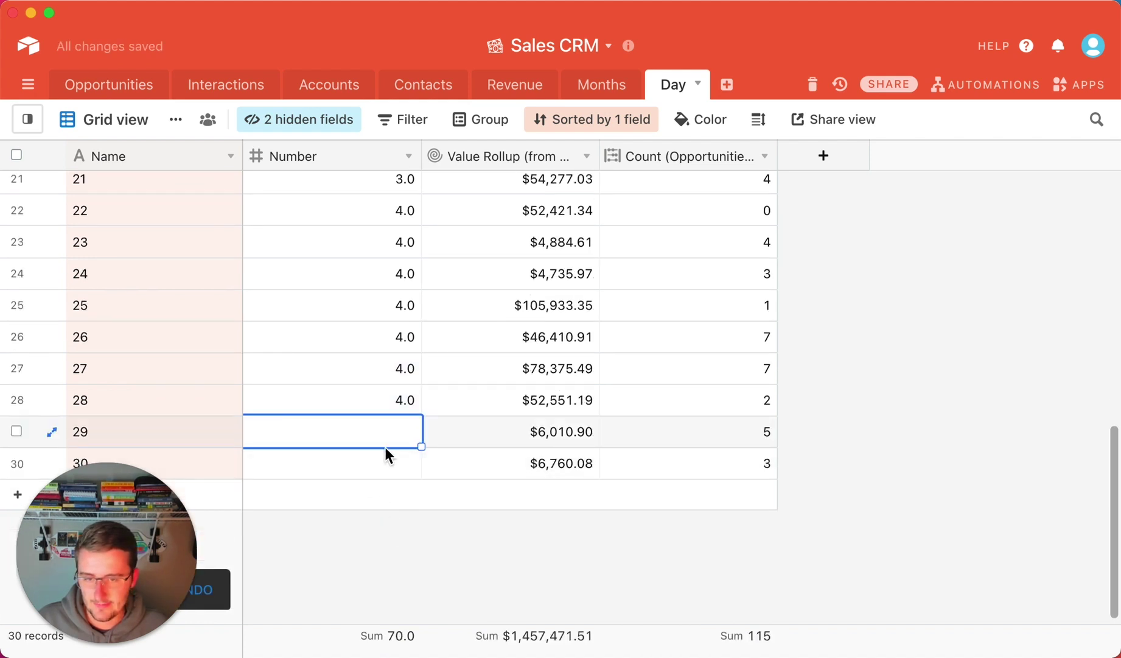
type("5")
key("Return")
type("5")
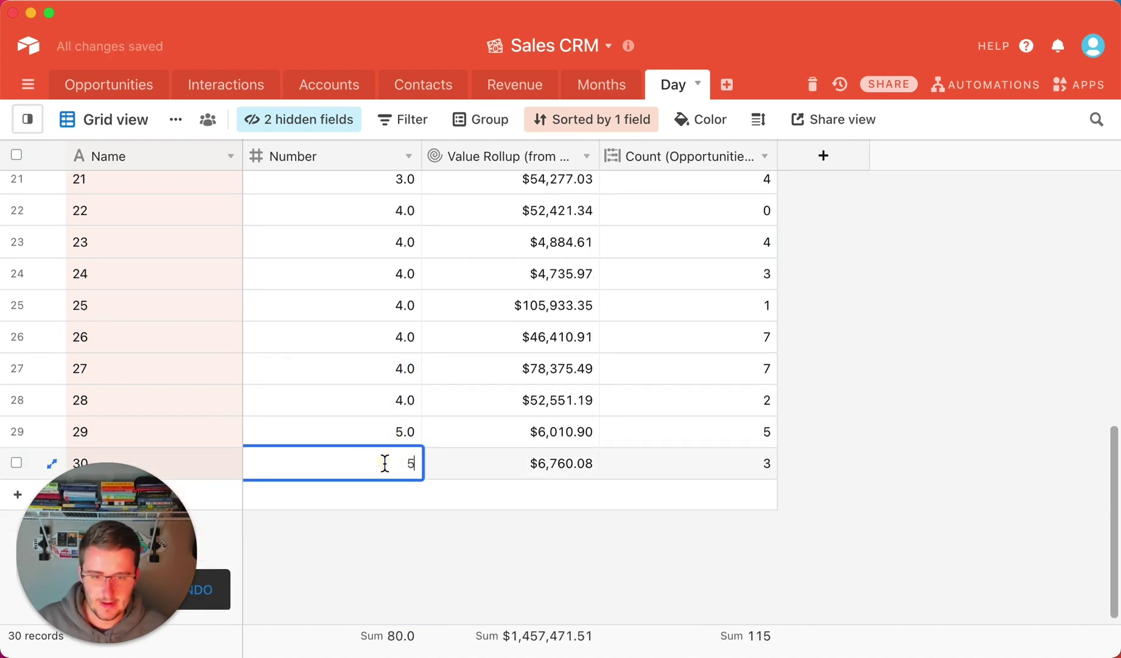
left_click(500, 434)
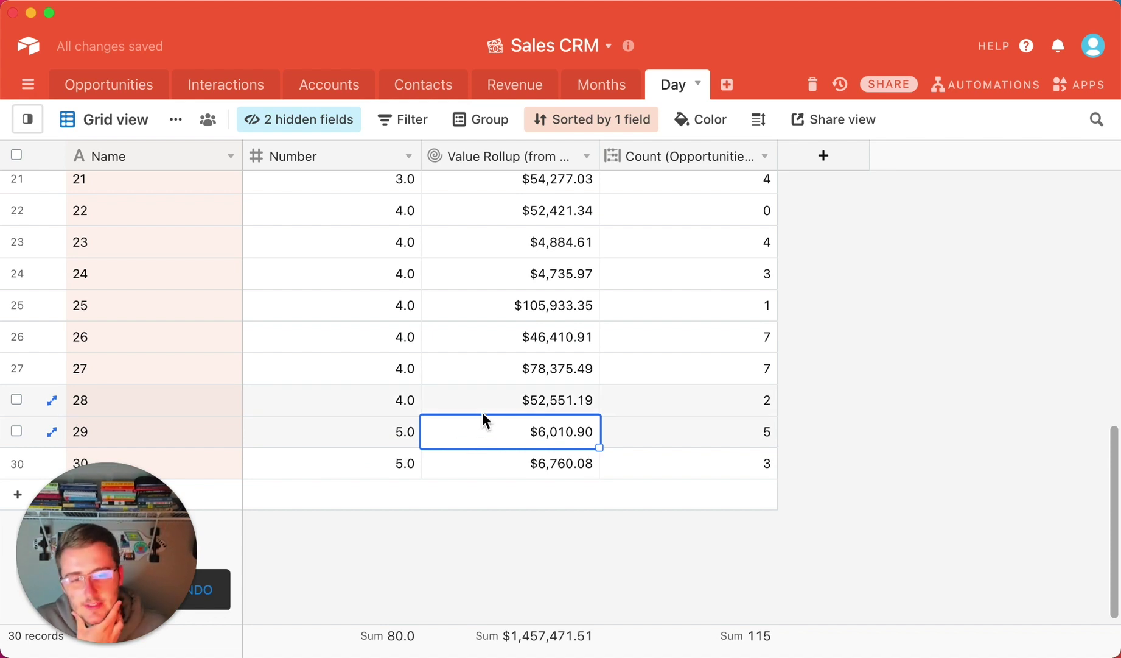
Step: Group the Day table's records by the Number field
right_click(341, 164)
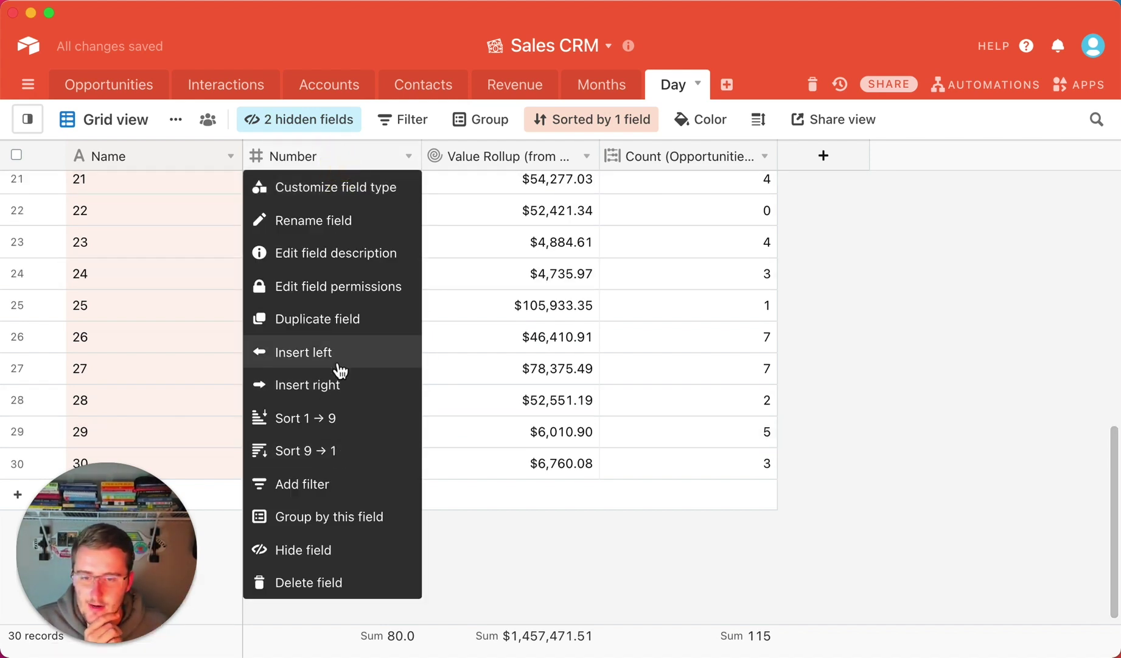
left_click(343, 522)
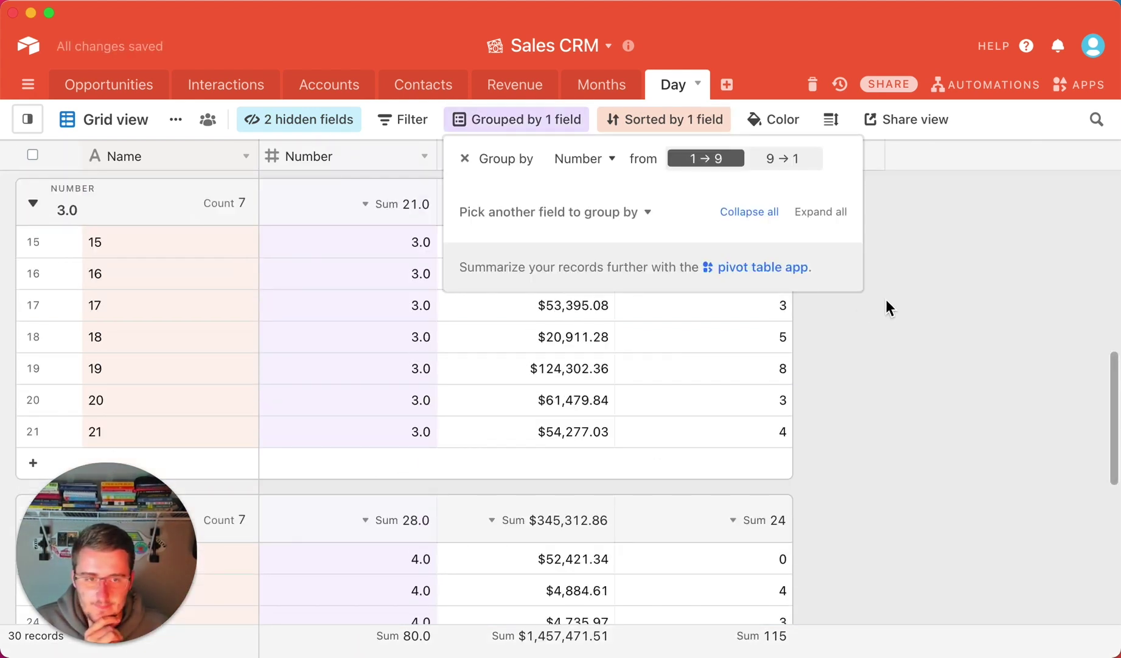
left_click(968, 304)
Step: Collapse all the Number groups in the Day table so only their summary rows show
scroll(230, 293, "up", 10)
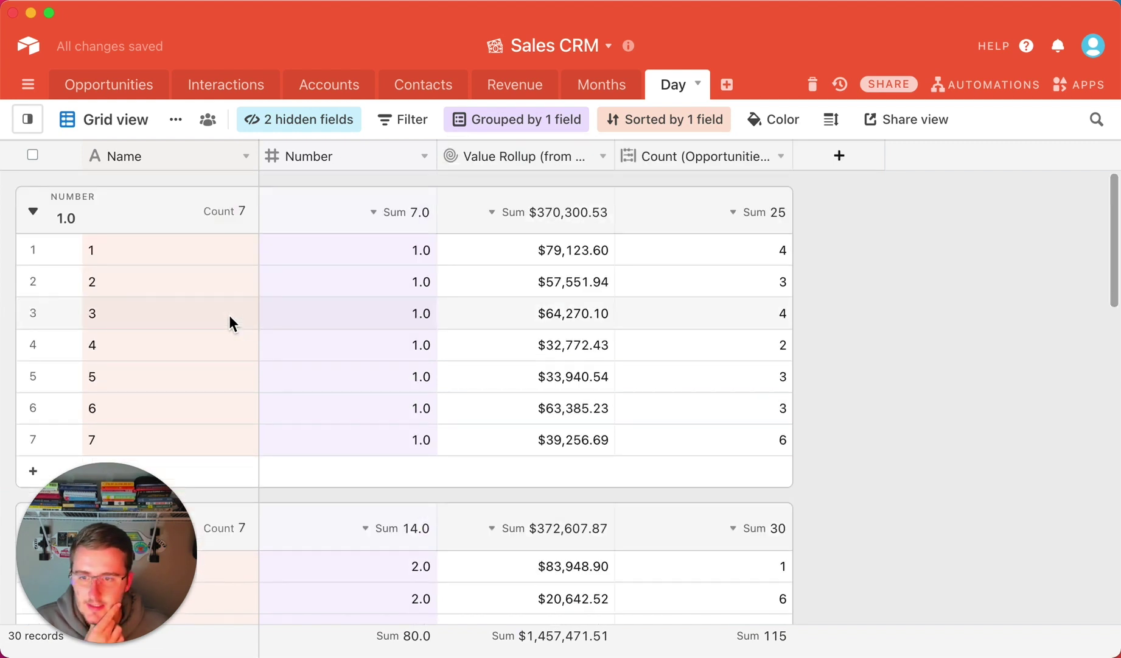
right_click(37, 214)
left_click(293, 244)
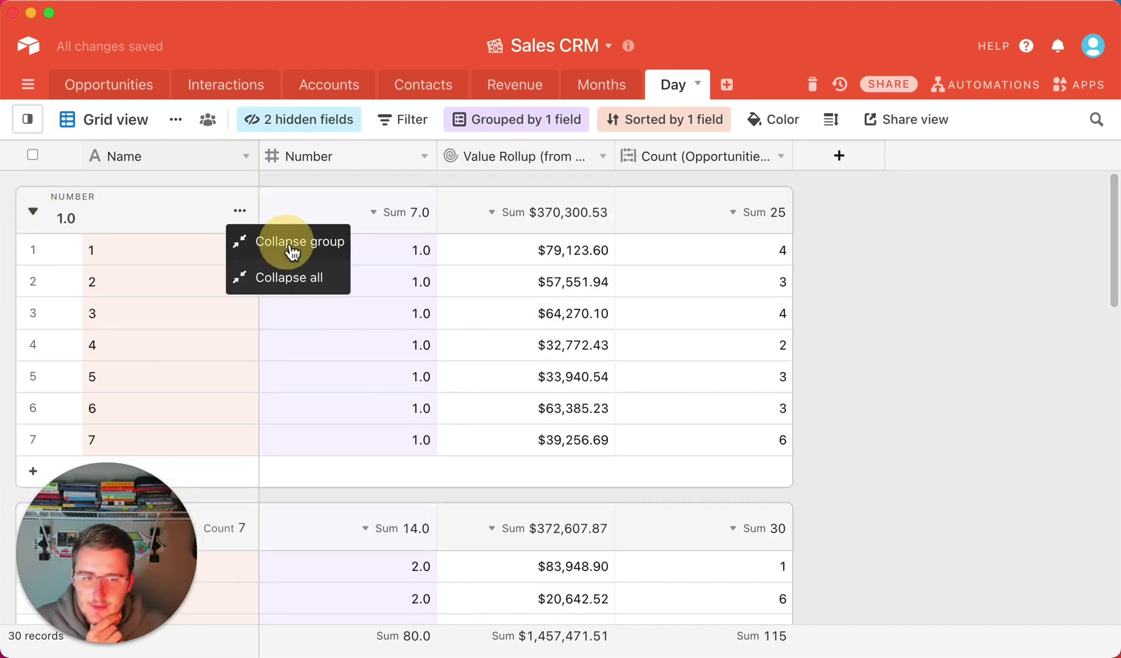
right_click(56, 281)
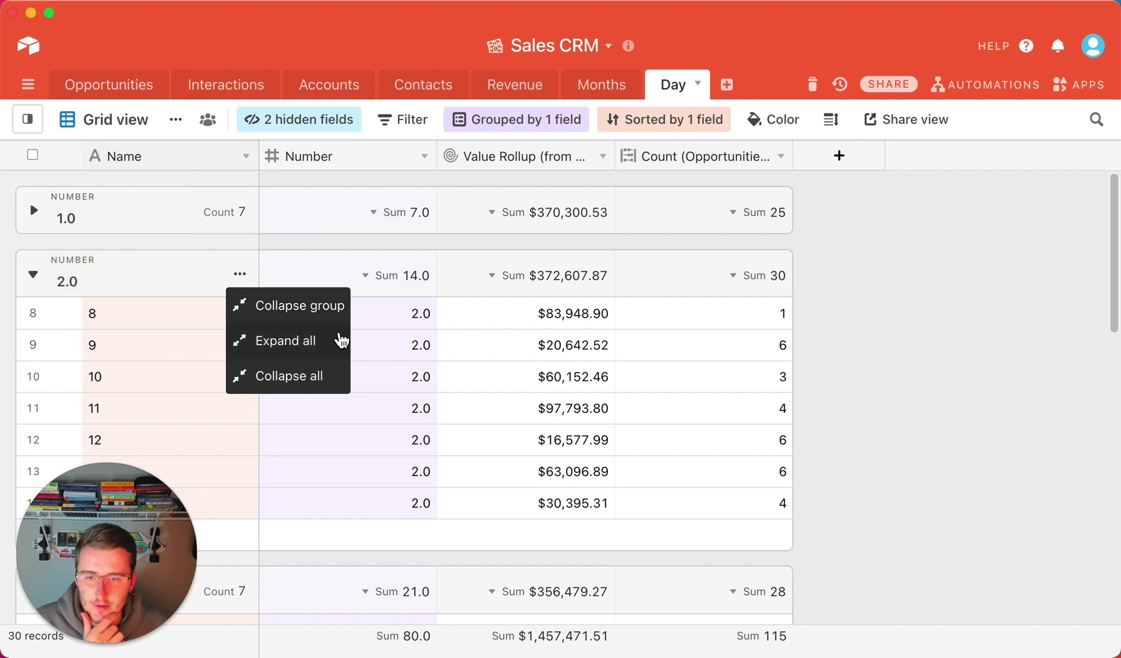
left_click(330, 380)
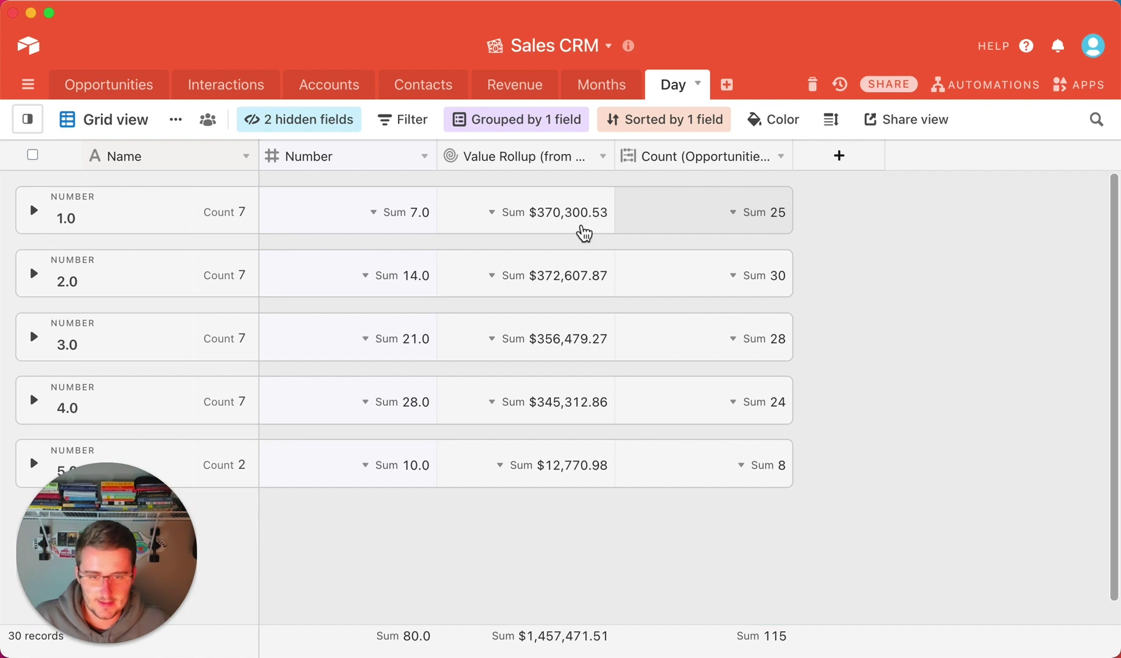
Step: Expand the group for Number 1.0 and hide the Number field from the grid
left_click(34, 212)
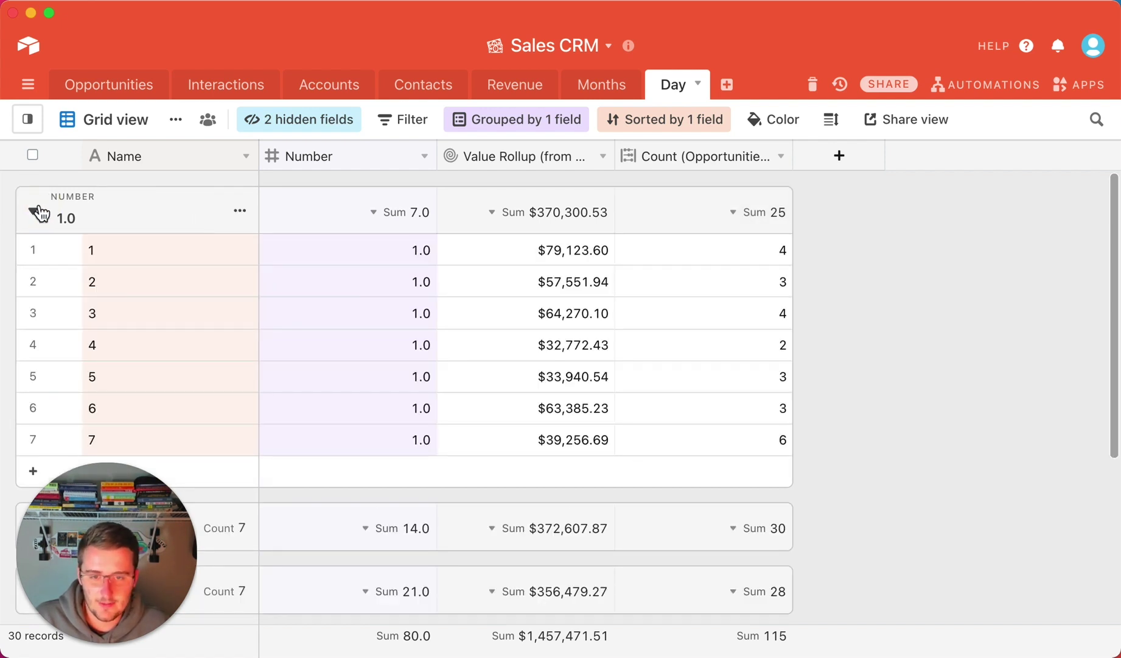
right_click(365, 154)
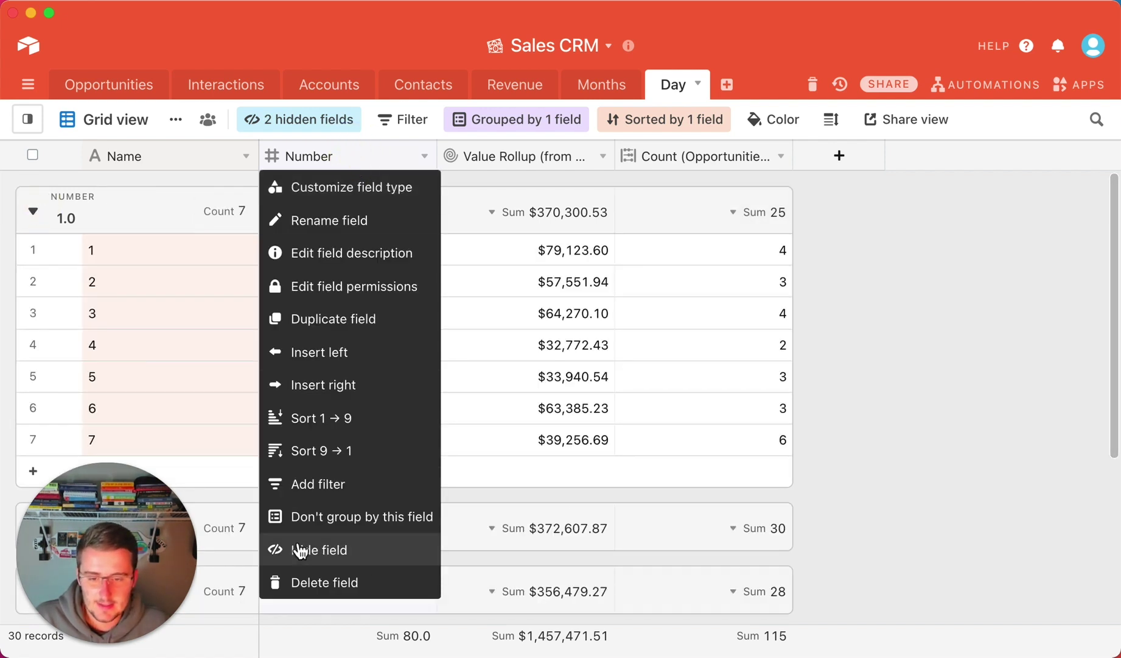
left_click(372, 555)
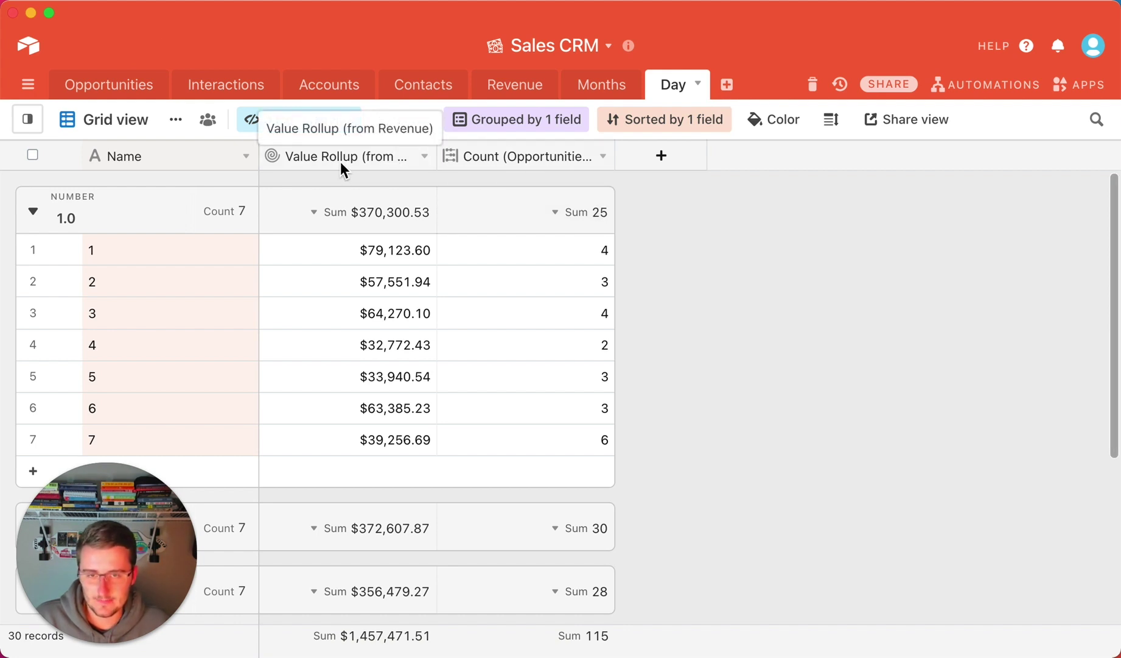
Step: Create a custom automation named Auto Link
left_click(997, 94)
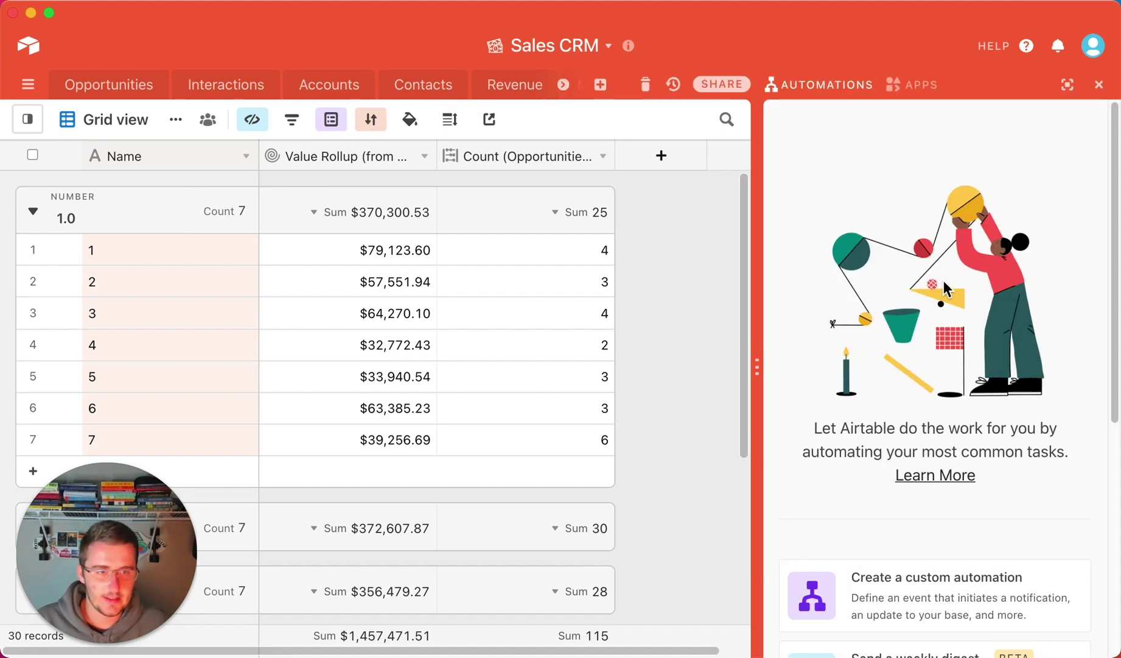
scroll(945, 447, "down", 2)
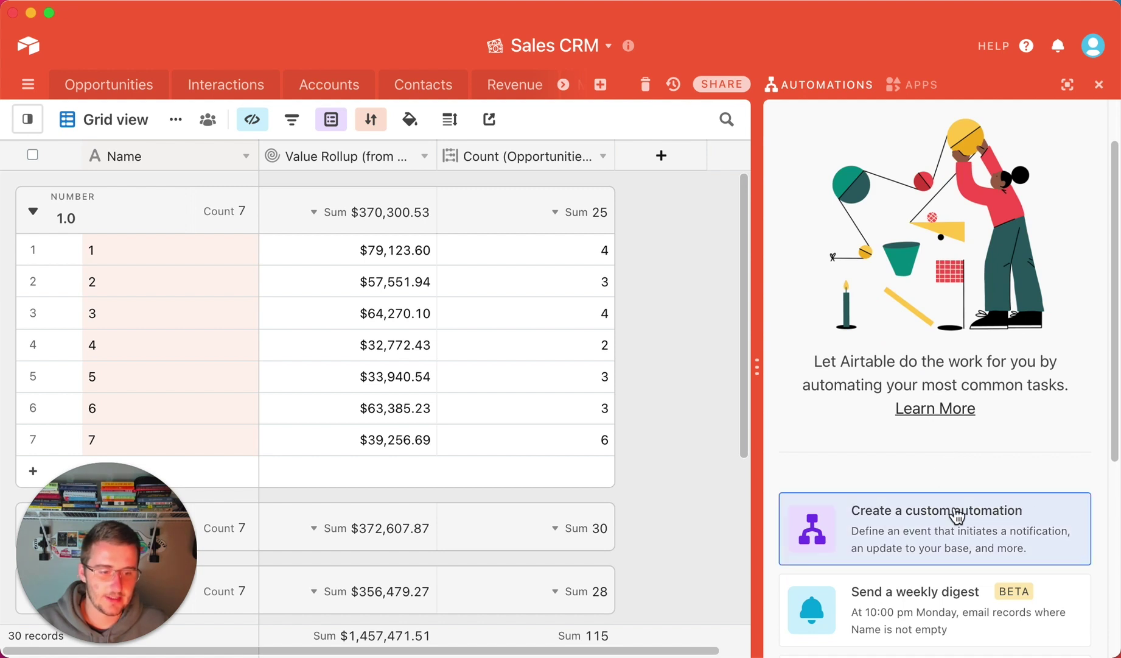
left_click(884, 528)
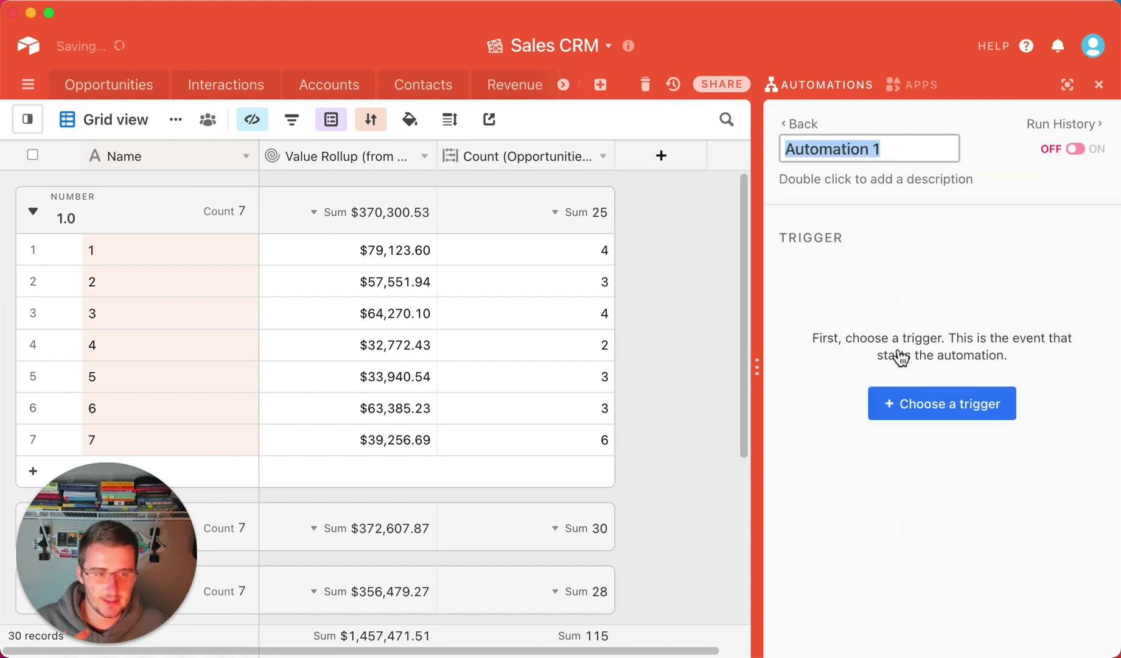
type("Auto Link")
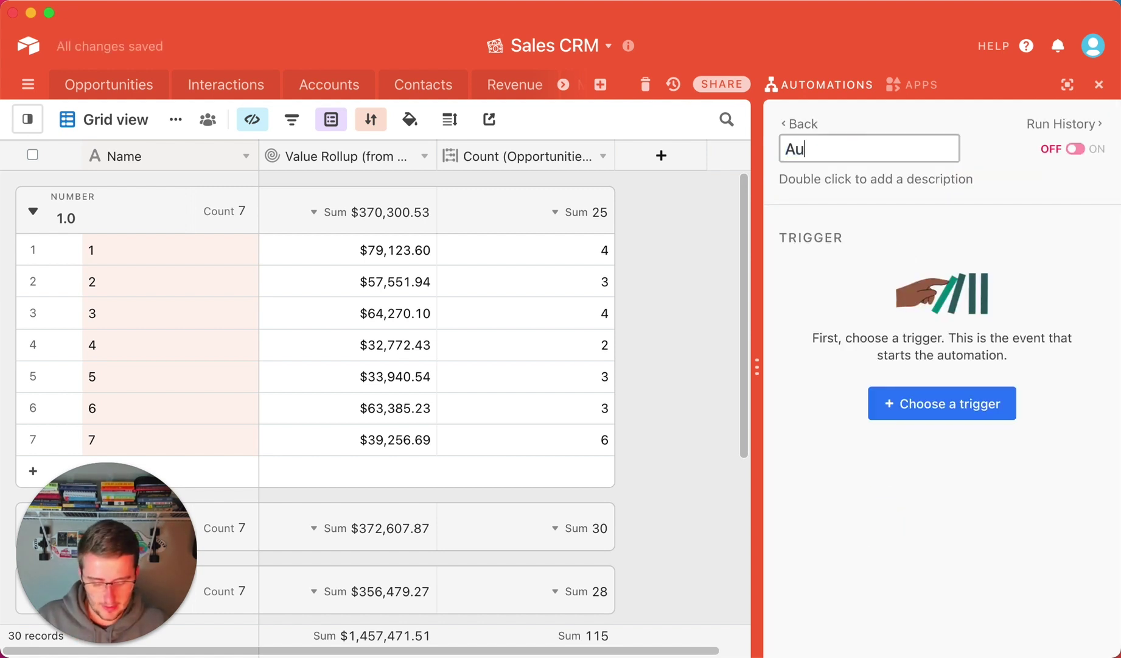
Step: Set the automation's trigger to When record matches conditions on the Revenue table
left_click(979, 401)
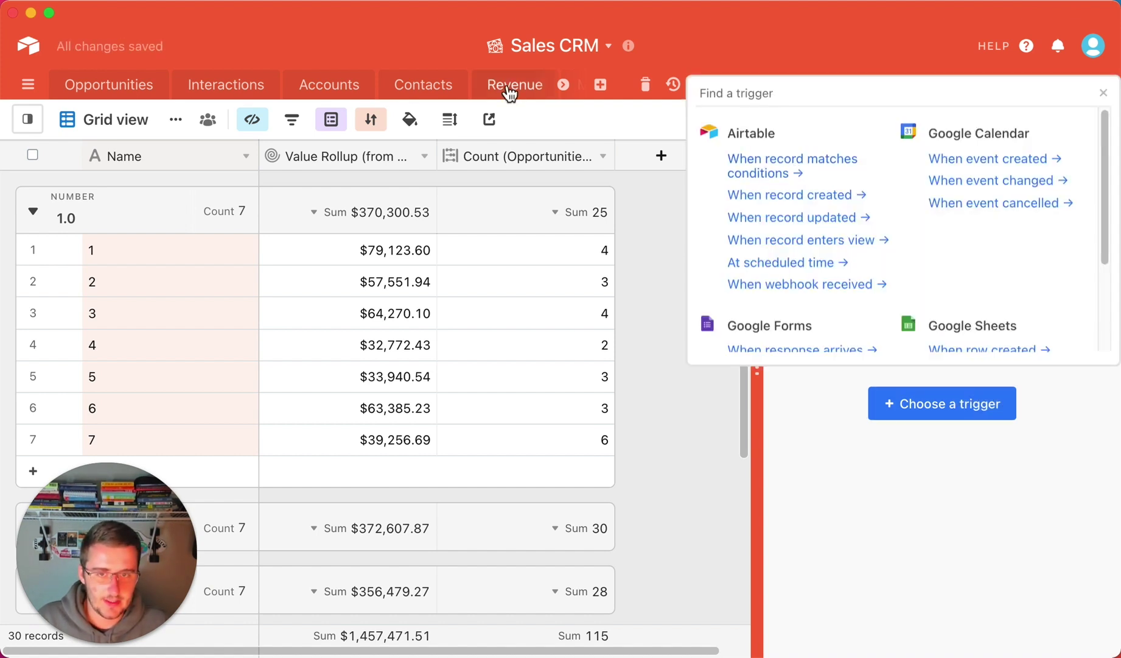
left_click(786, 161)
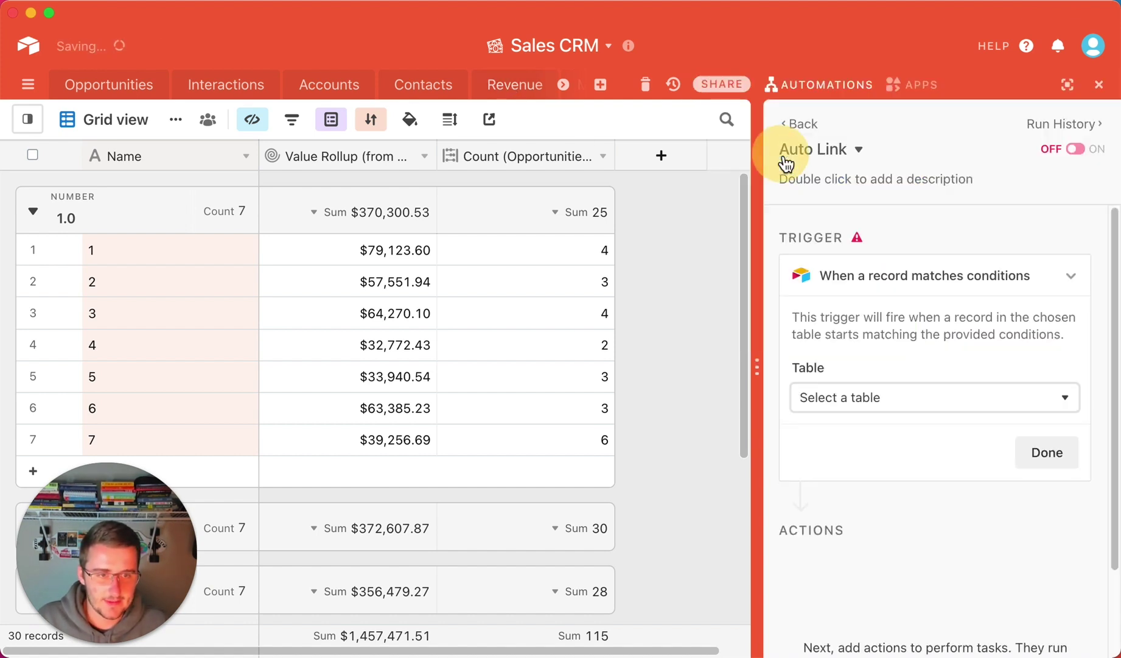
left_click(962, 406)
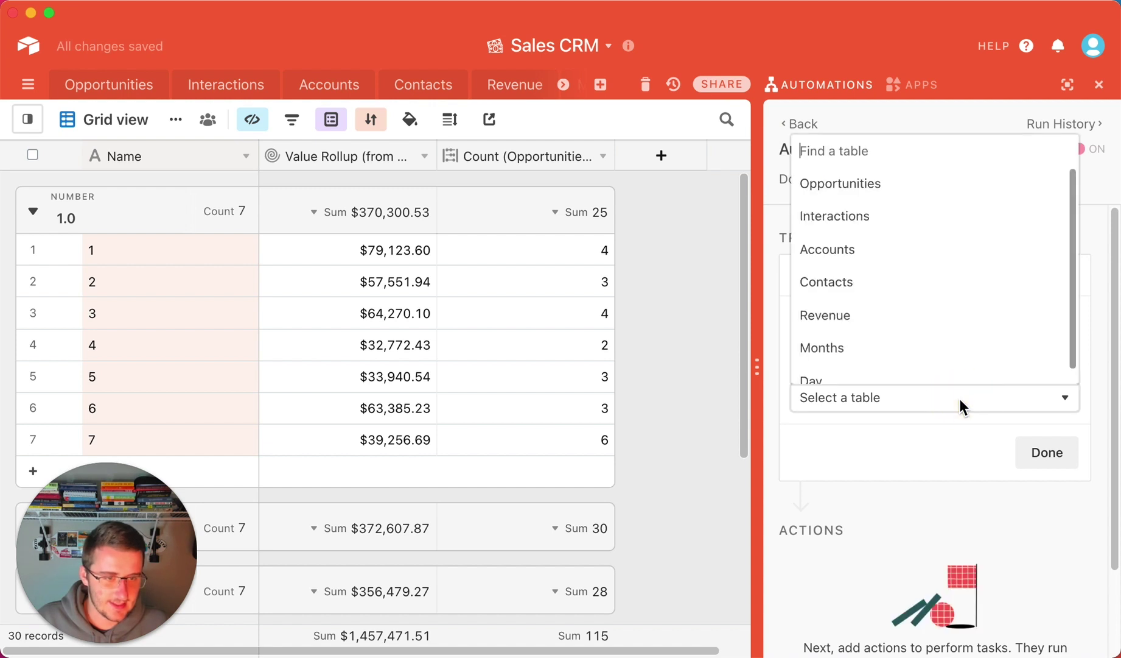
left_click(873, 318)
Step: Add the trigger condition that Pay Date is not empty, then test and finish the trigger
left_click(875, 463)
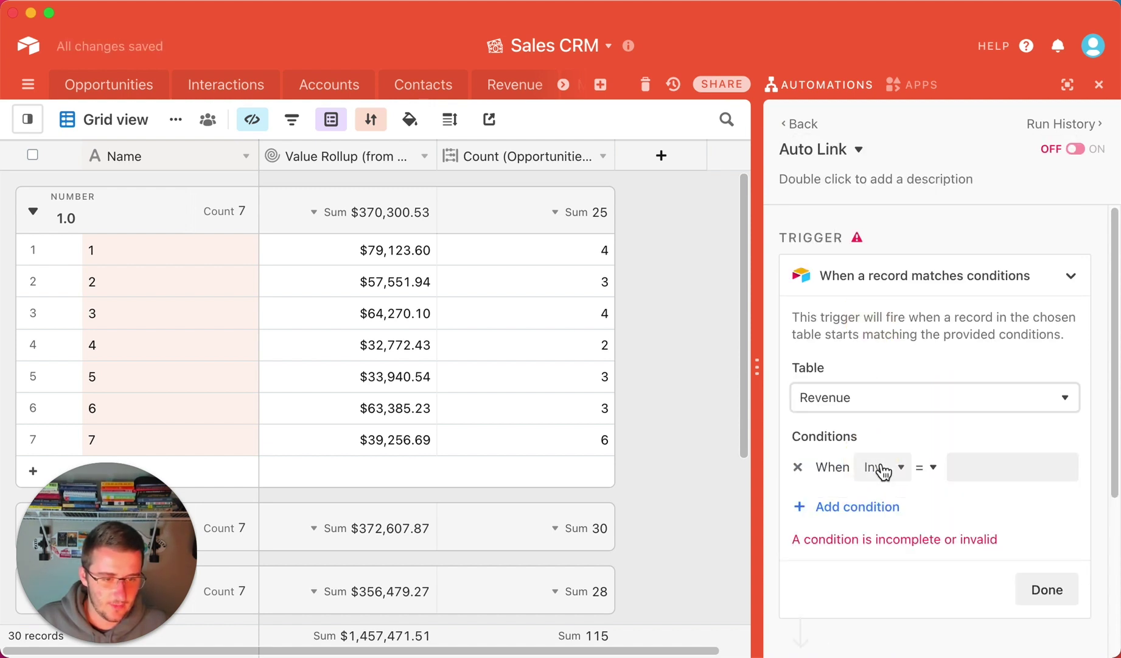
left_click(881, 468)
left_click(910, 284)
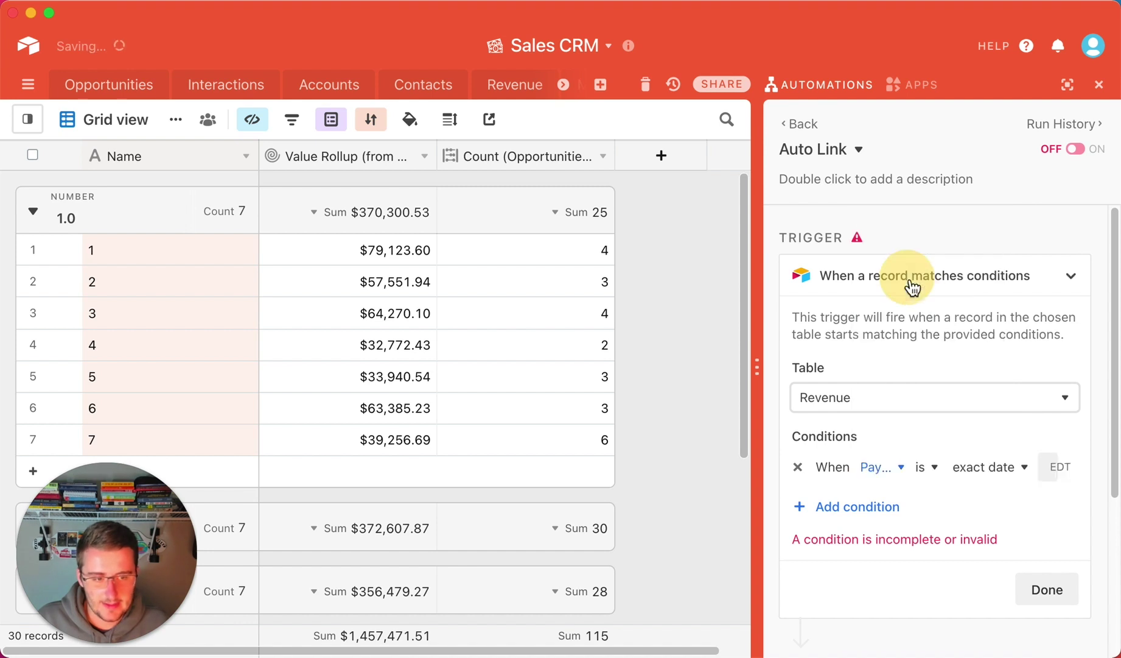
left_click(924, 467)
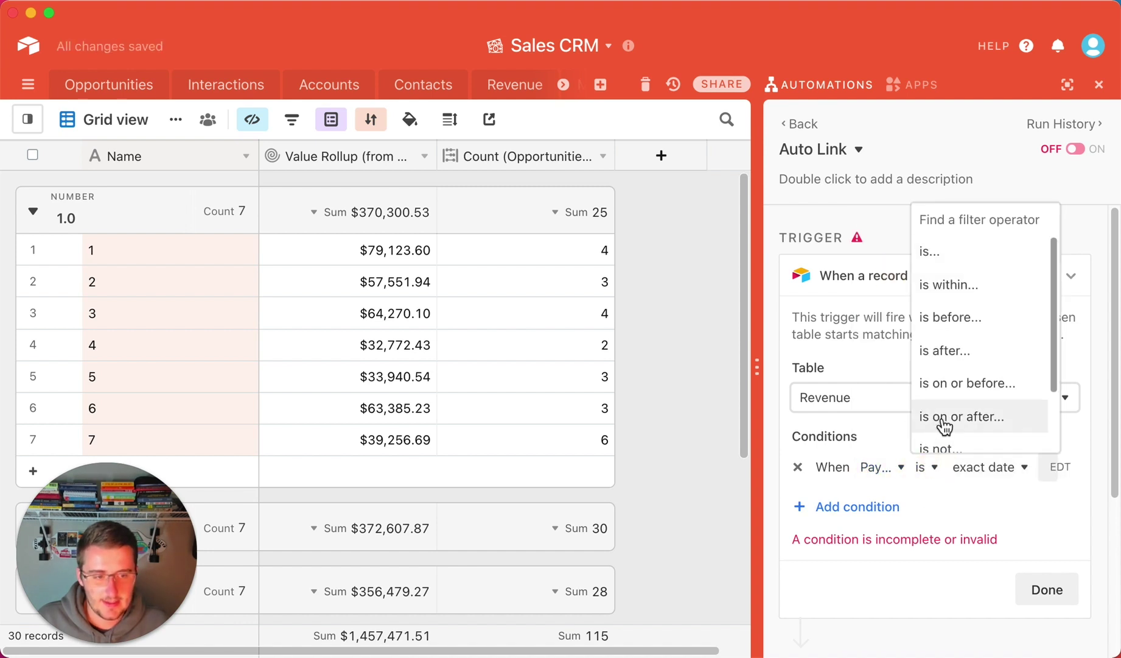
scroll(944, 426, "down", 2)
left_click(943, 439)
left_click(1049, 556)
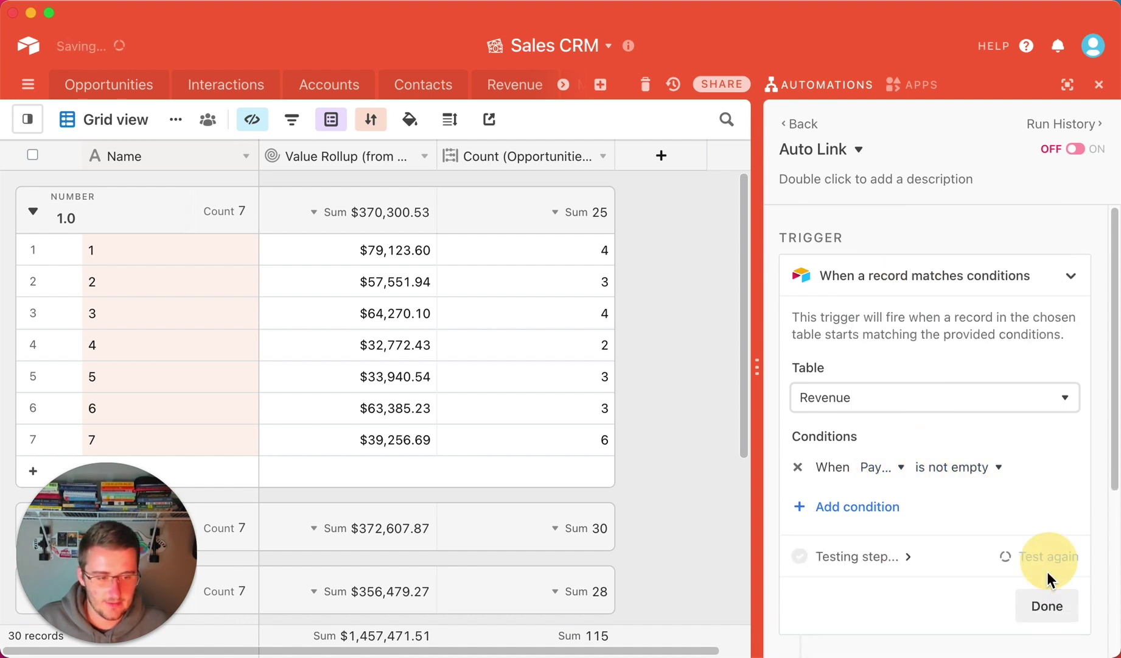
left_click(1047, 607)
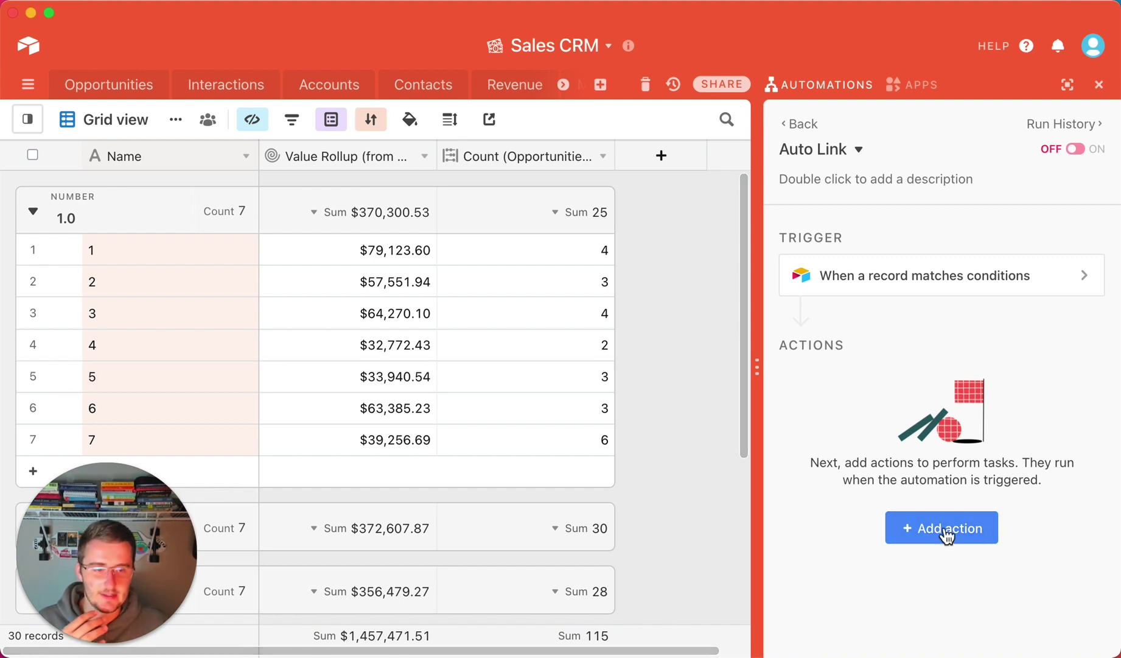
Step: Add an Update record action that targets the Revenue table
left_click(908, 527)
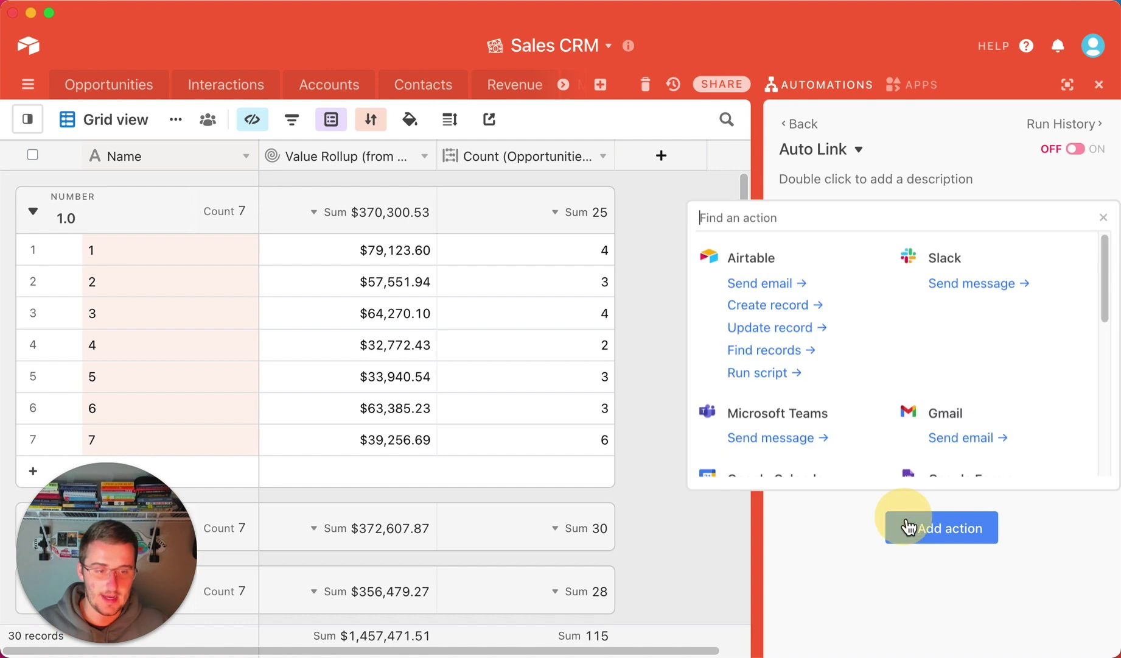
left_click(768, 333)
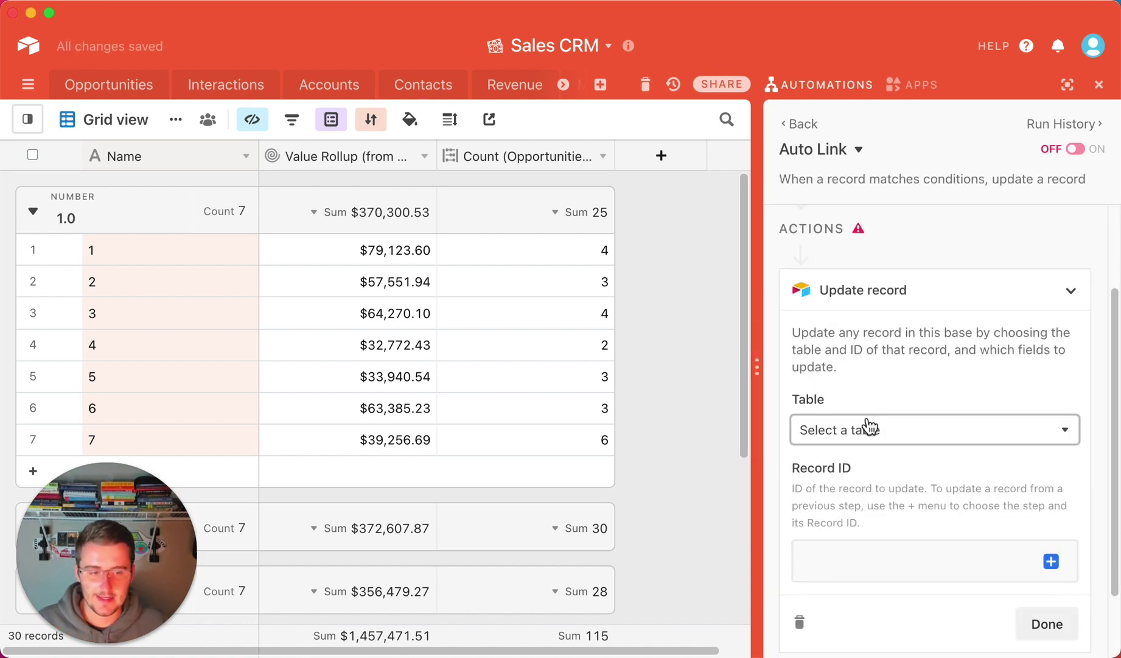
left_click(865, 430)
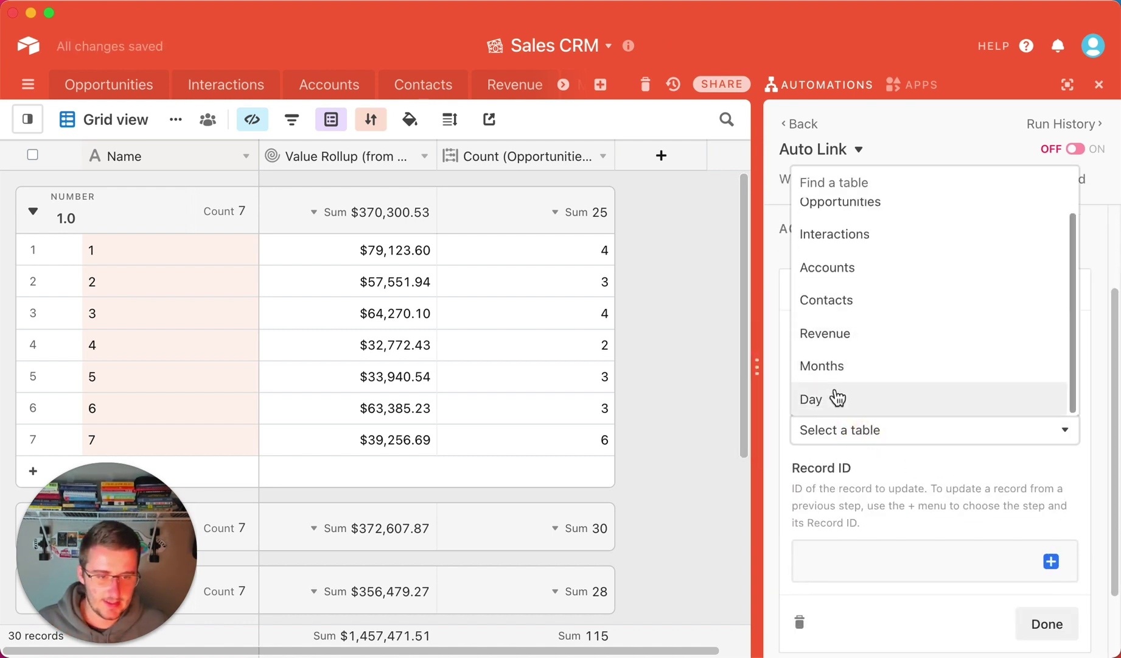
left_click(842, 334)
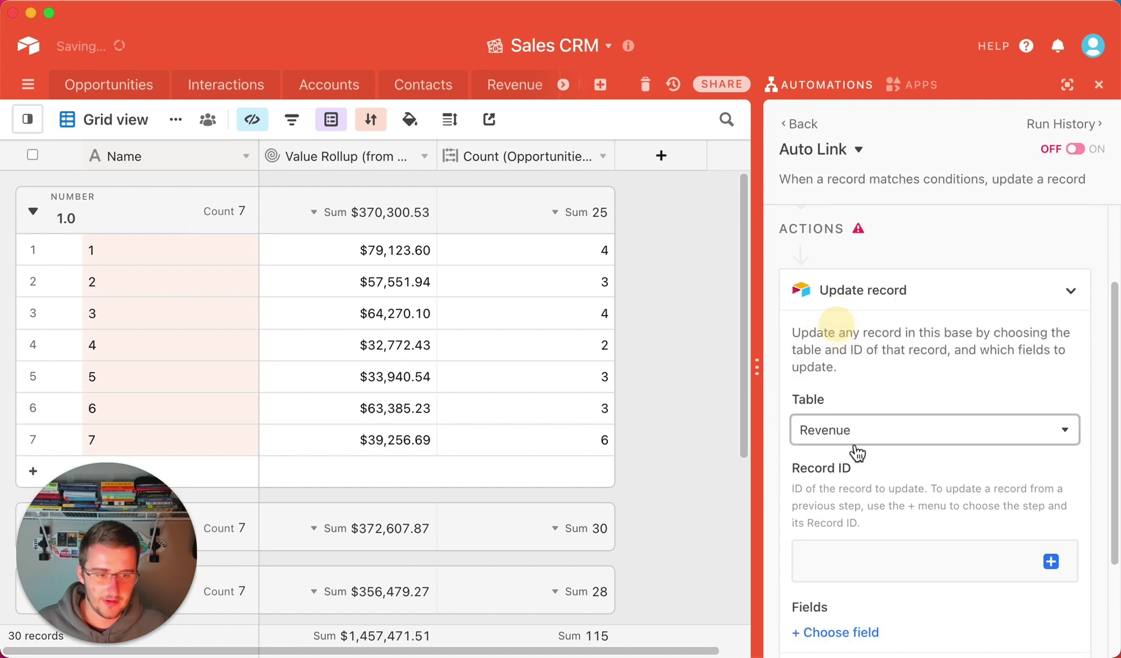
Step: Set the action's Record ID to the Airtable record ID of the trigger record
left_click(1051, 562)
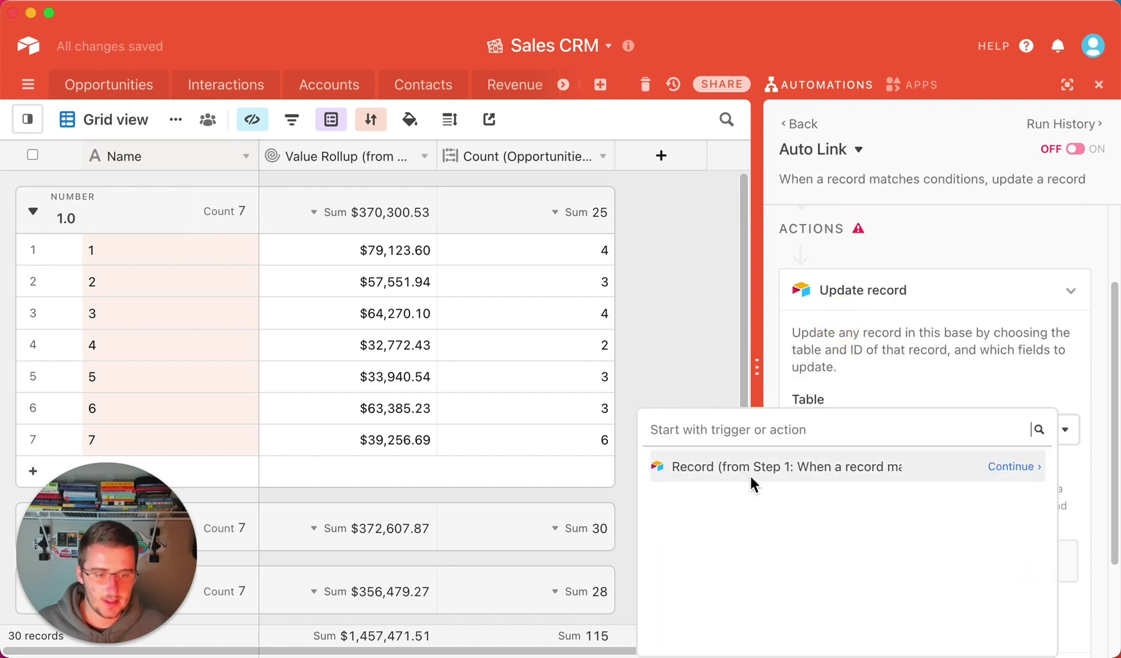
left_click(1007, 467)
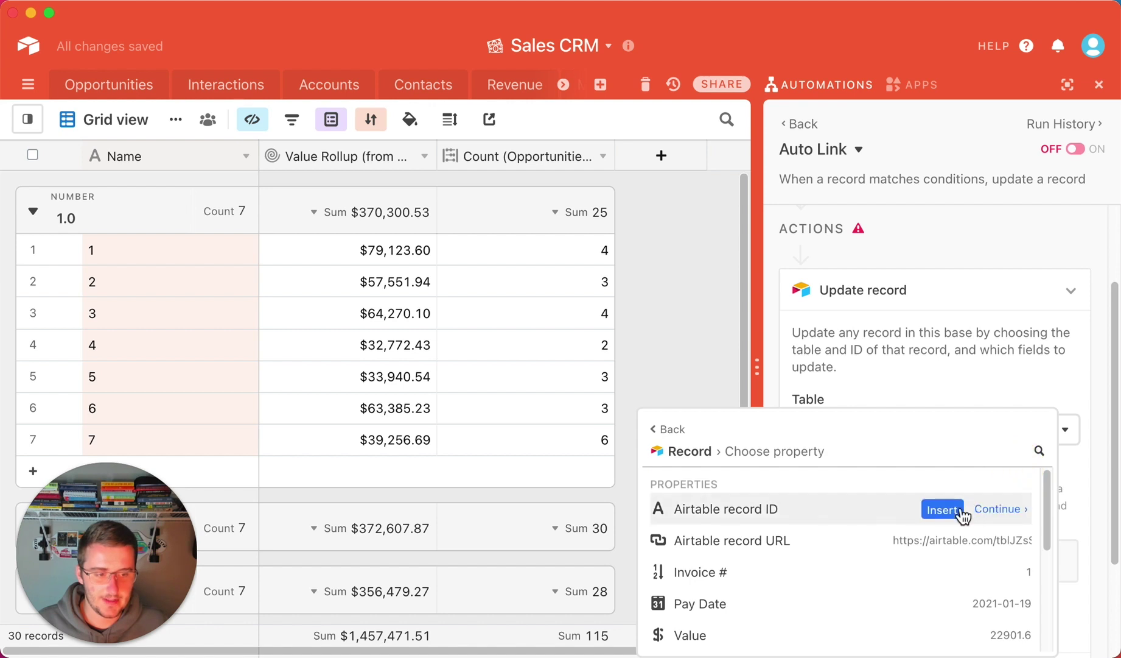
left_click(935, 508)
Step: Add the Months and Day 2 linked fields as the fields the action updates
scroll(935, 508, "down", 3)
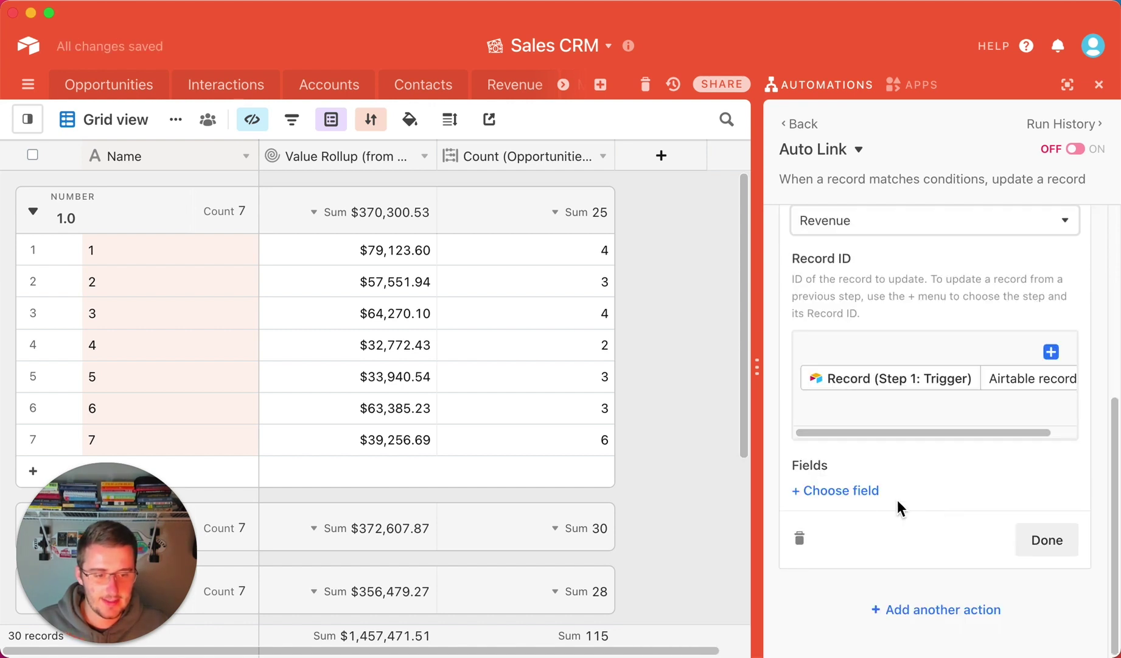
left_click(860, 494)
scroll(869, 418, "down", 1)
left_click(856, 399)
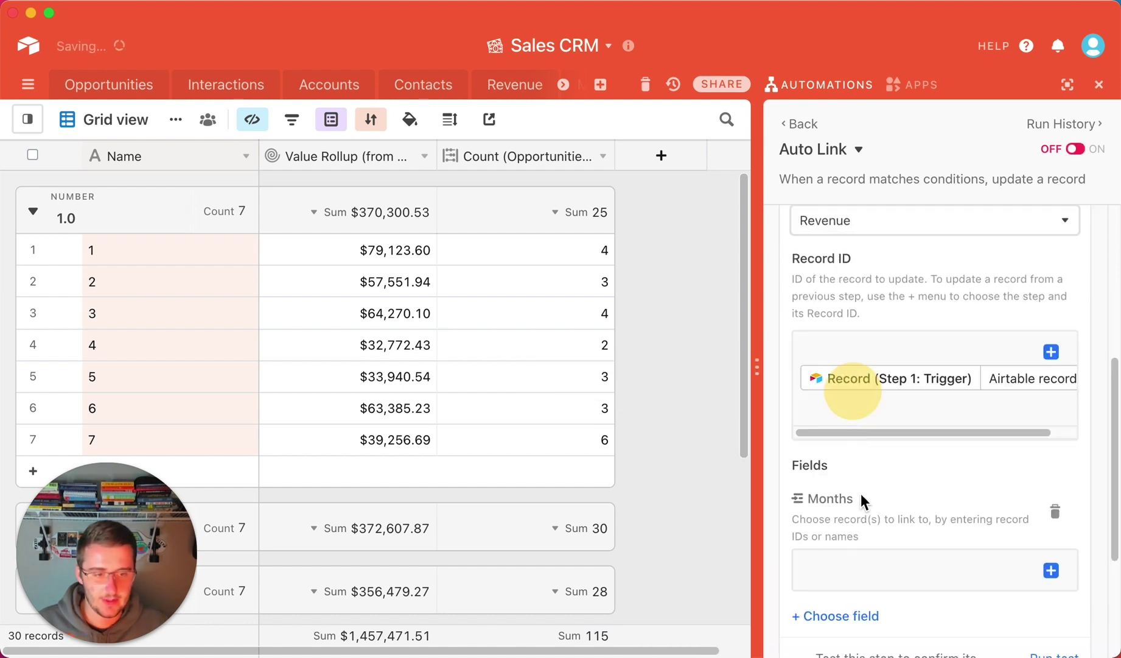
scroll(860, 512, "down", 3)
left_click(856, 481)
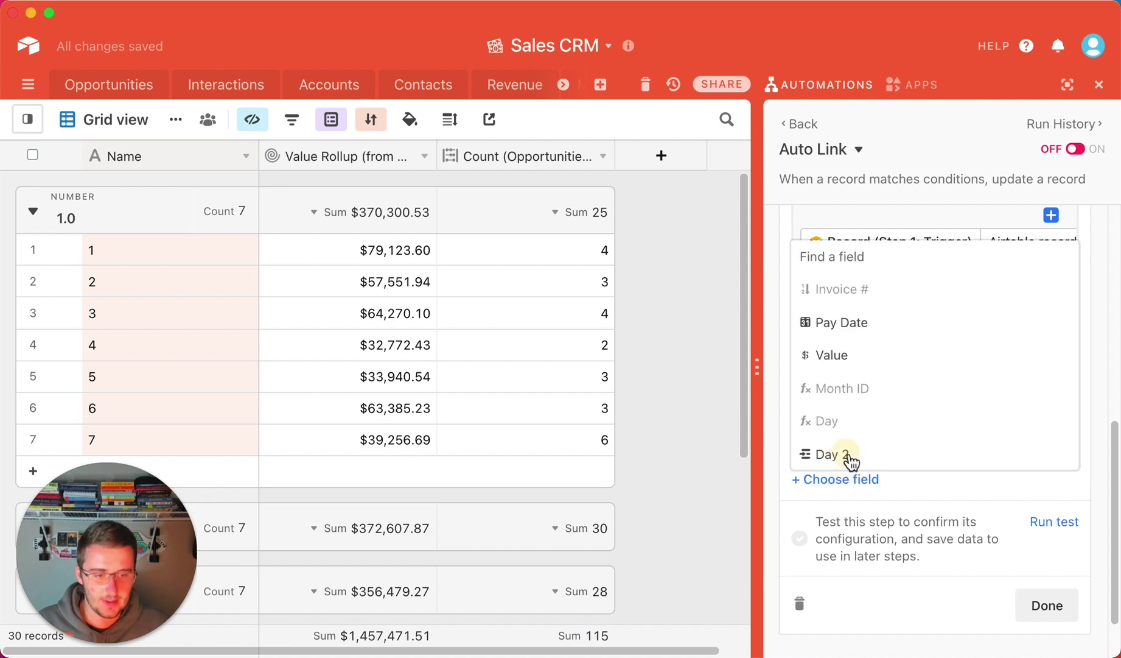
left_click(848, 457)
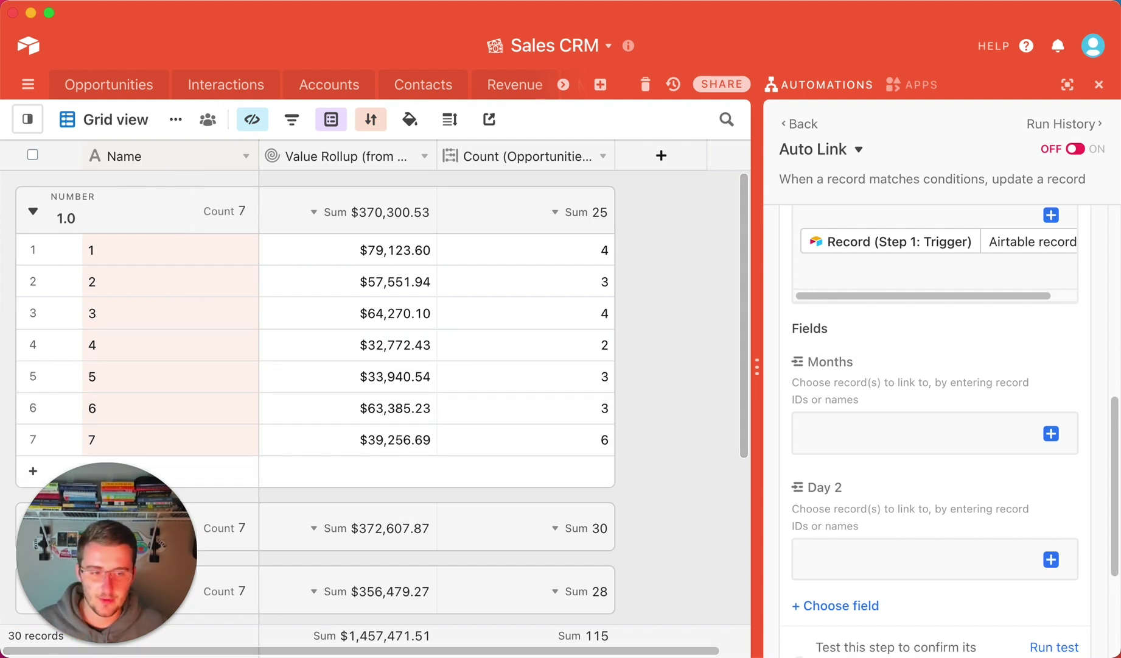
Step: Fill the action's Months field with the Month ID value from the trigger record
left_click(1052, 434)
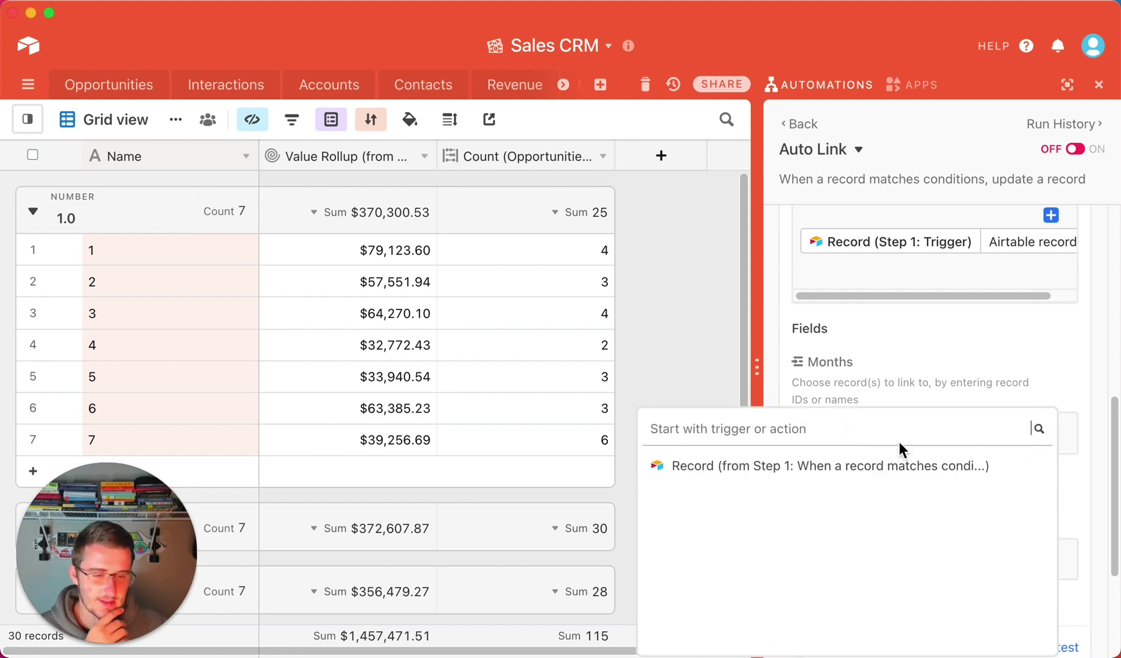
left_click(1011, 468)
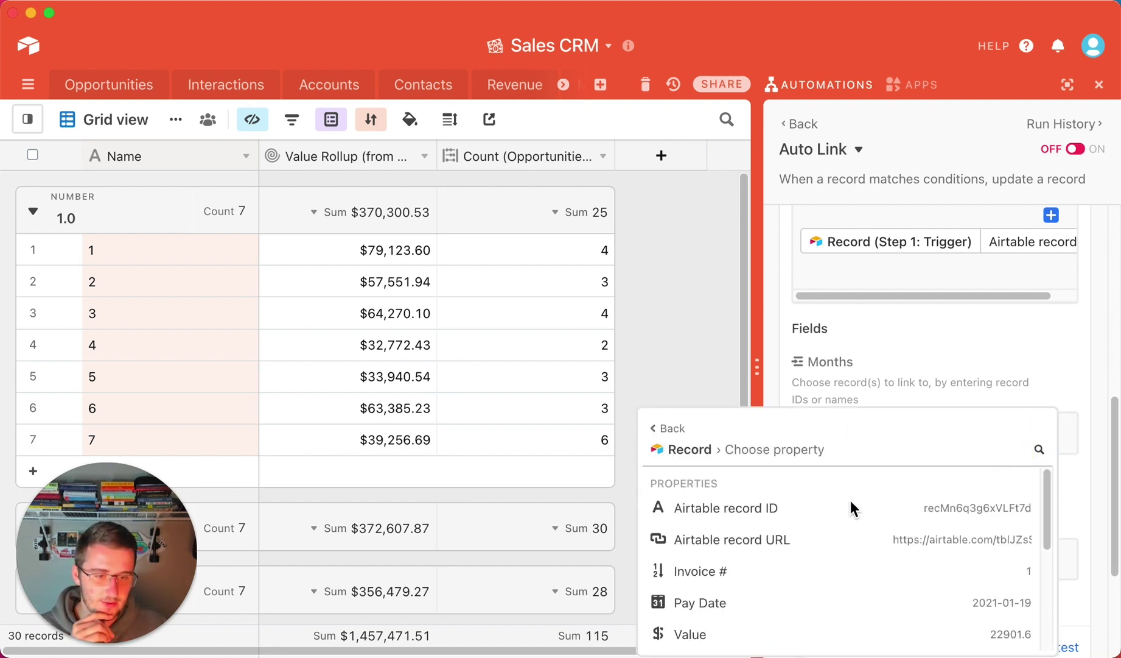
scroll(928, 519, "down", 2)
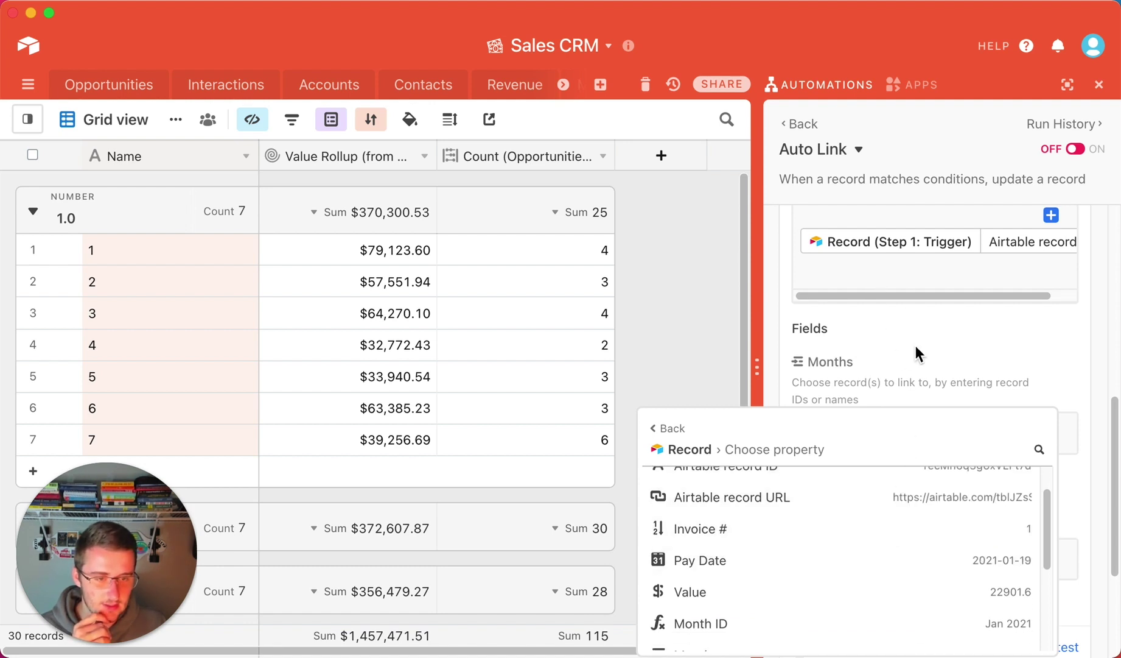
scroll(893, 517, "down", 1)
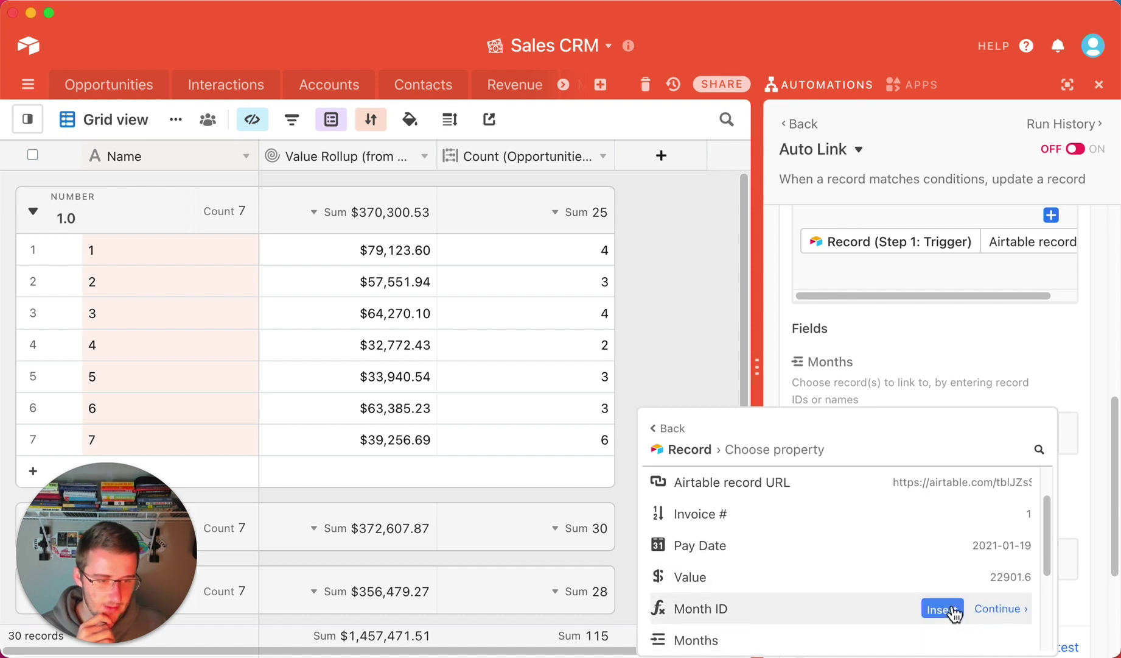
left_click(950, 608)
Step: Fill the action's Day 2 field with the Day value from the trigger record
scroll(983, 530, "down", 1)
scroll(998, 517, "down", 4)
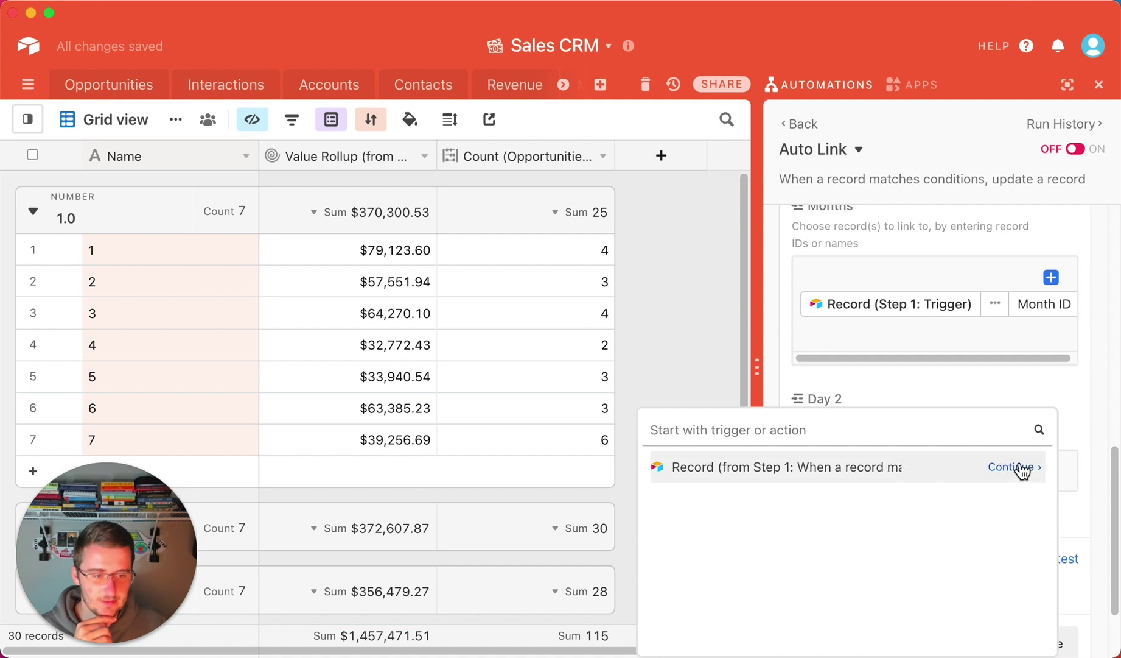
left_click(1019, 463)
scroll(962, 565, "down", 3)
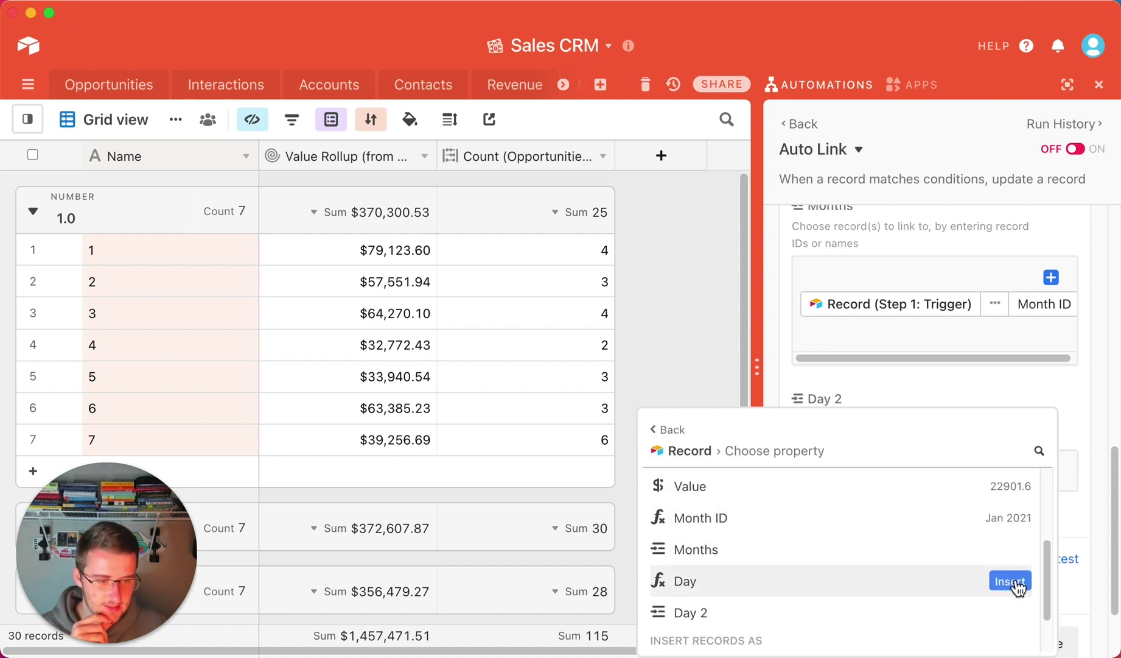
left_click(1015, 581)
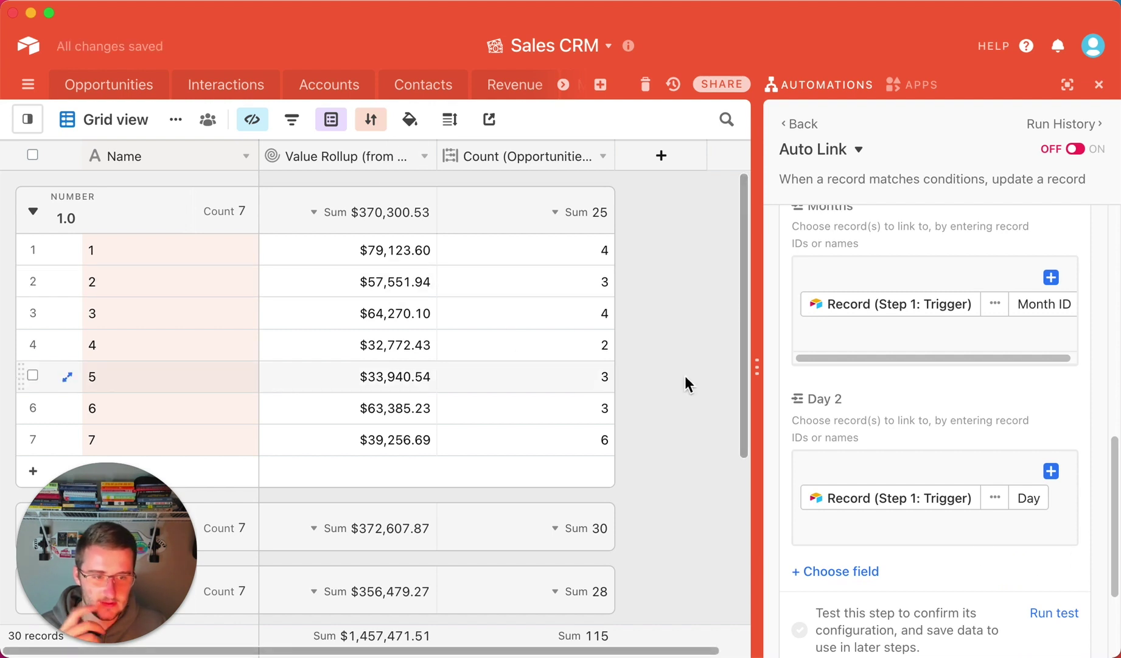
Step: Test and finish the Update record action, then turn the Auto Link automation on
scroll(1035, 548, "down", 1)
left_click(1066, 589)
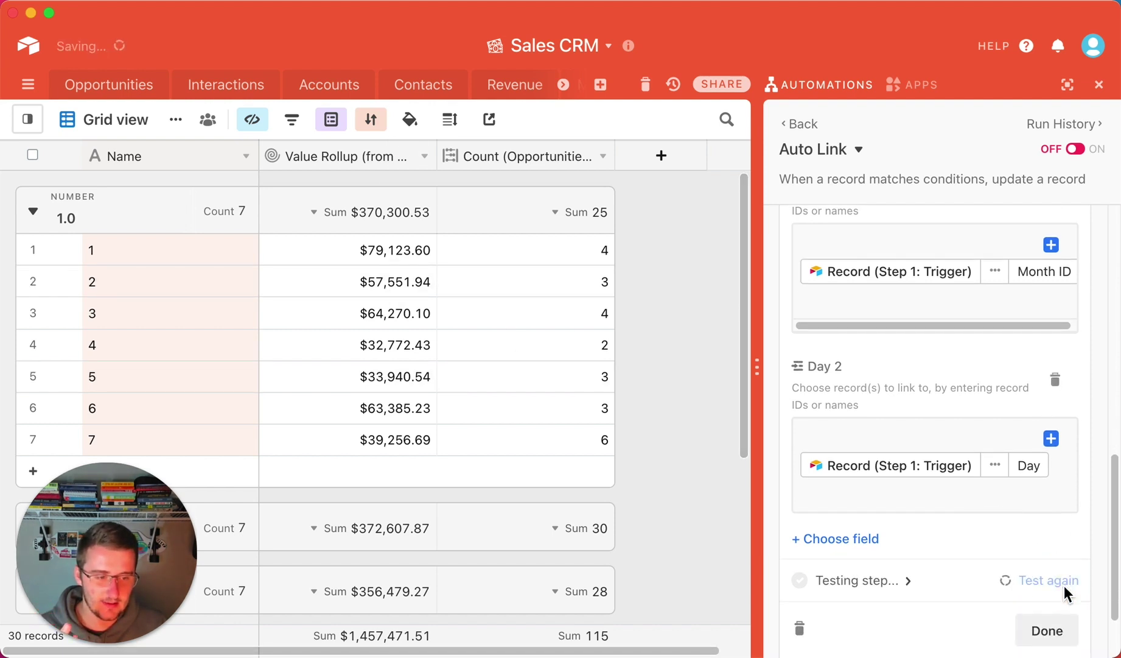
scroll(1057, 557, "down", 3)
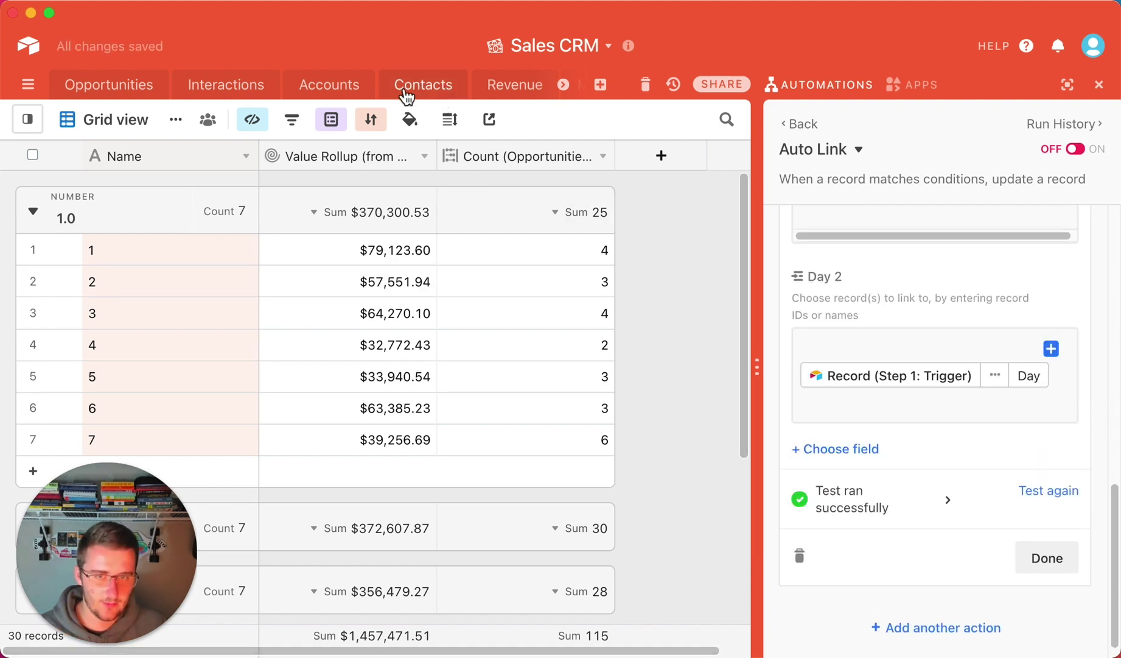
left_click(1063, 558)
left_click(1075, 152)
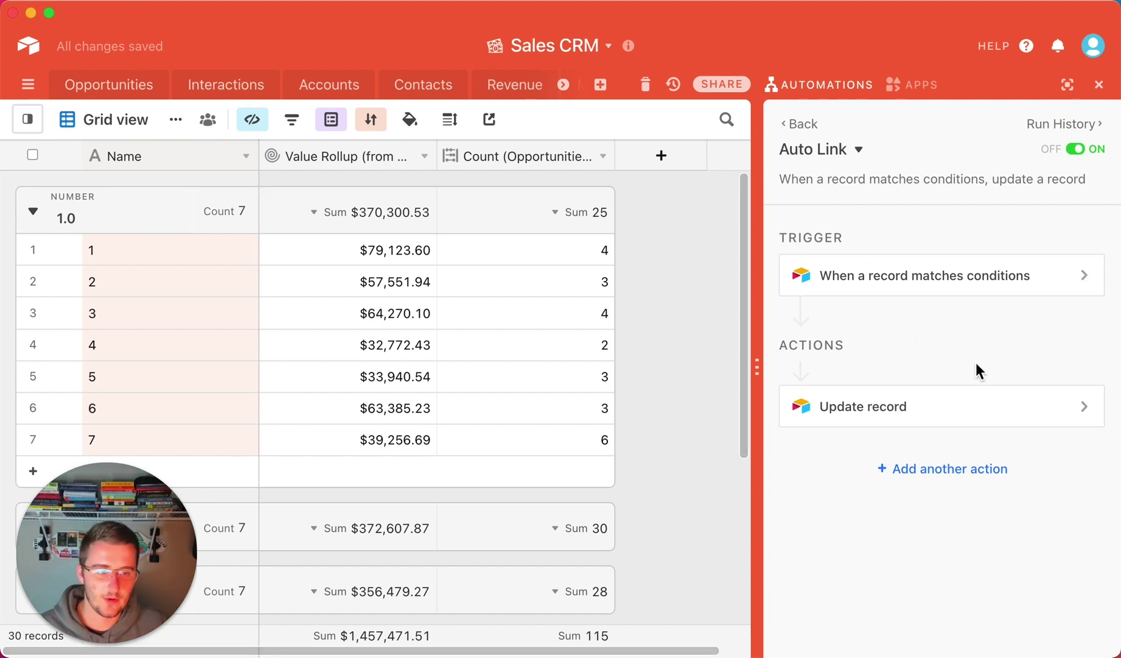
Step: Review the Update record action's Record ID and its Months and Day 2 values, then return to the automations list
left_click(1012, 428)
scroll(948, 428, "down", 5)
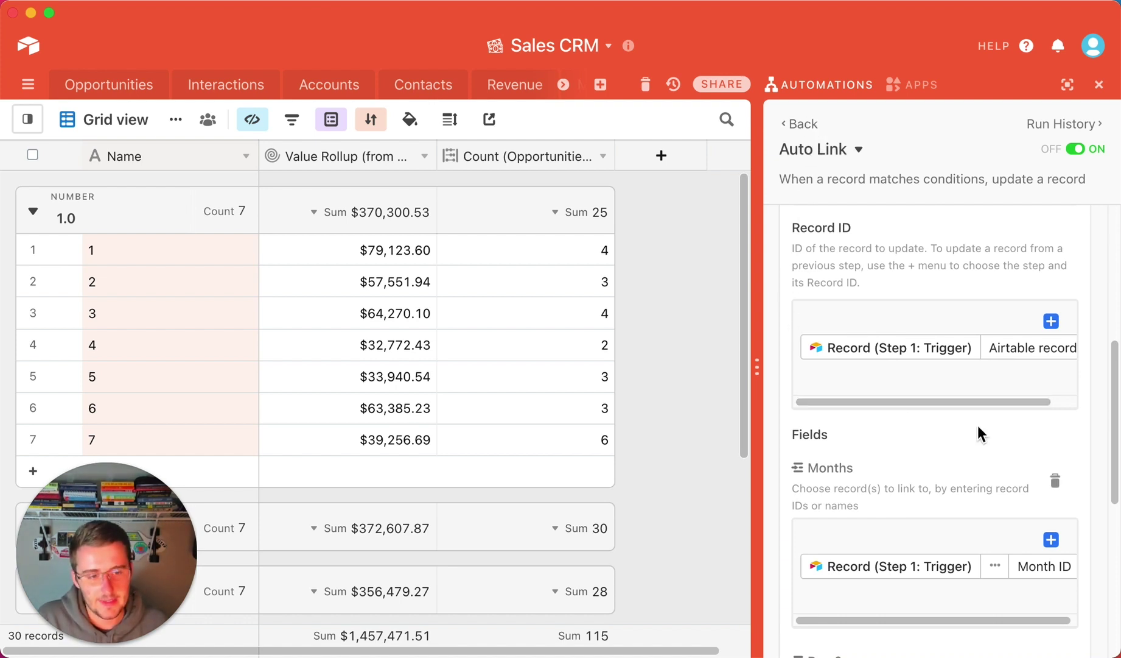
scroll(977, 426, "up", 1)
scroll(978, 424, "down", 5)
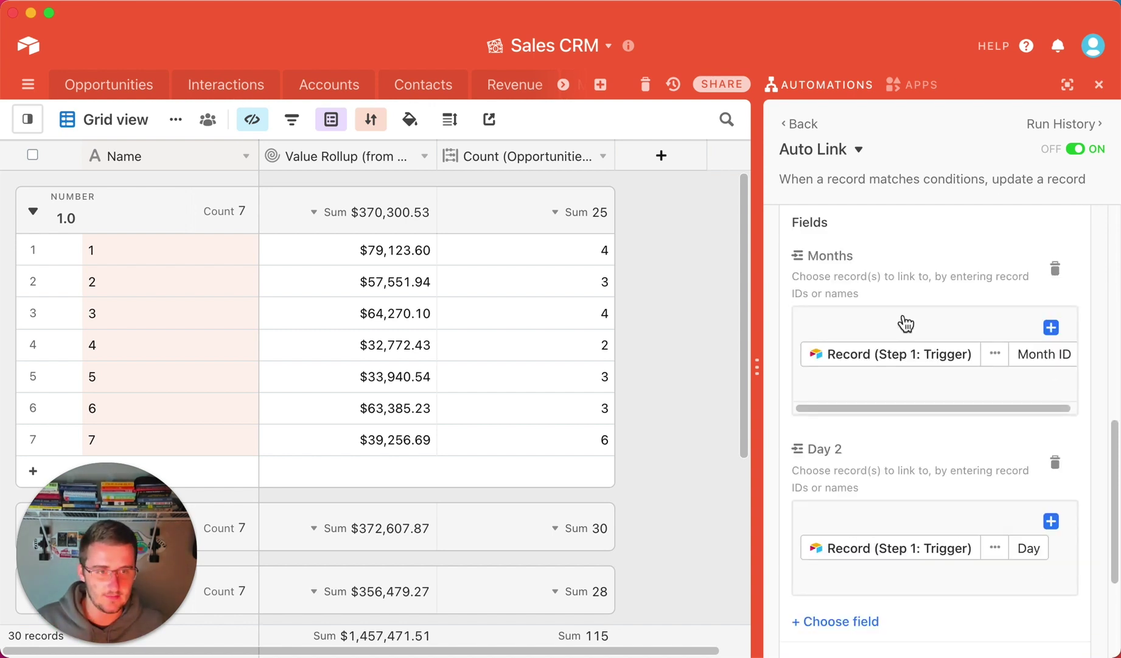
left_click(804, 124)
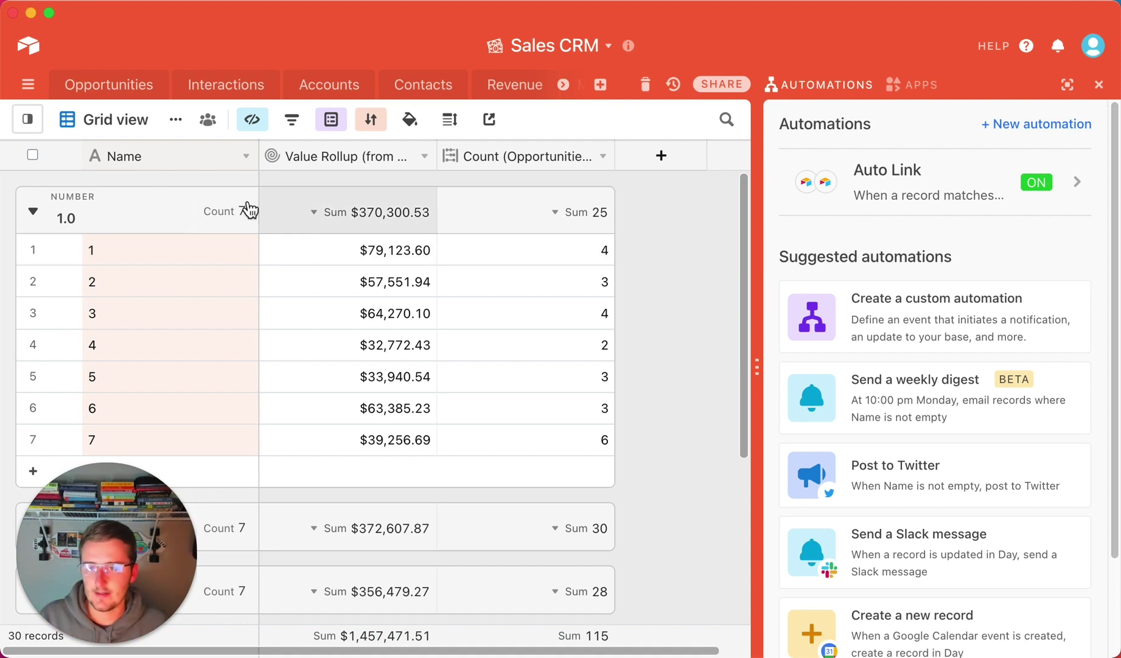
Step: Open the Opportunities table and close the automations pane to show the whole grid
left_click(138, 97)
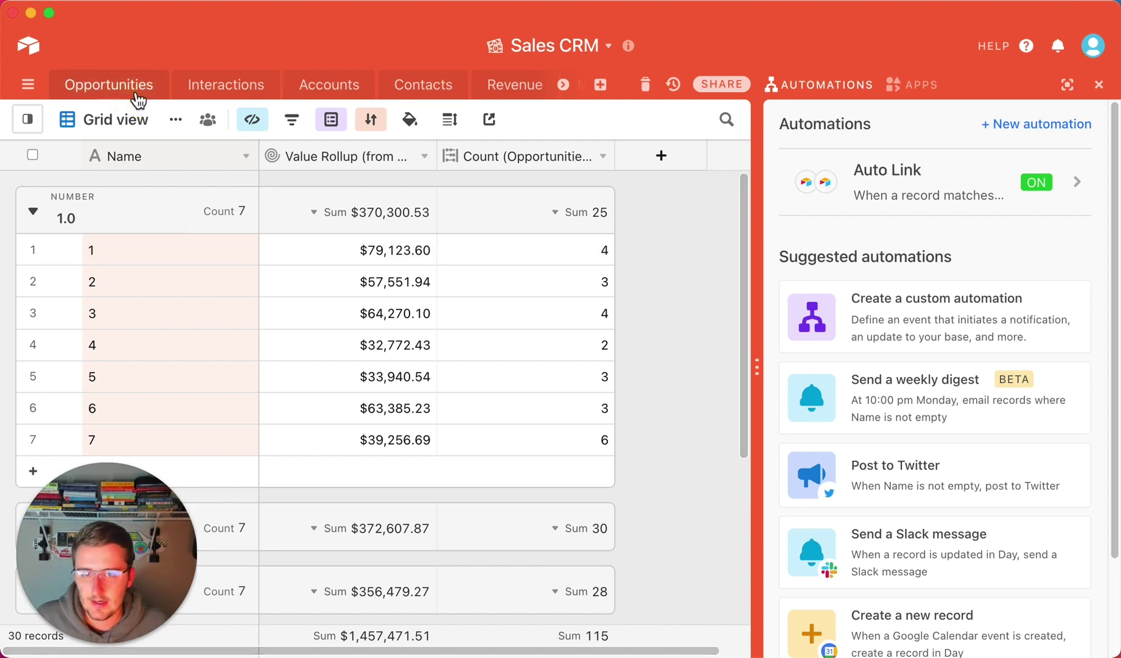
left_click_drag(400, 652, 140, 644)
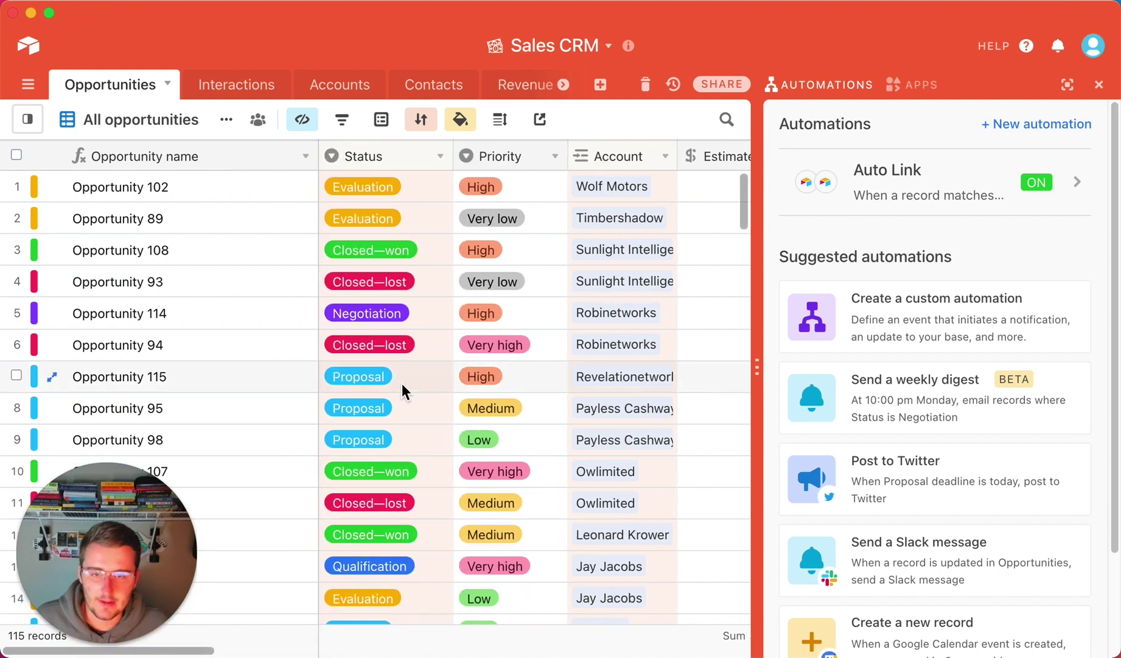
left_click(1099, 84)
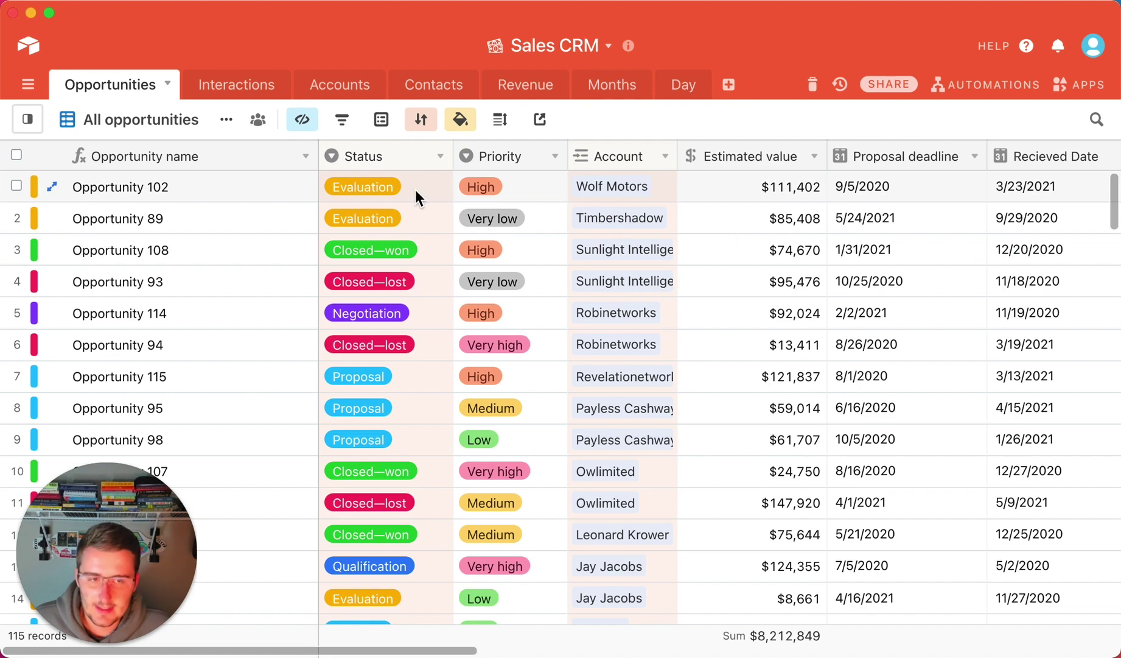
Step: Group the All opportunities view by the Status field and collapse all of its groups
right_click(402, 155)
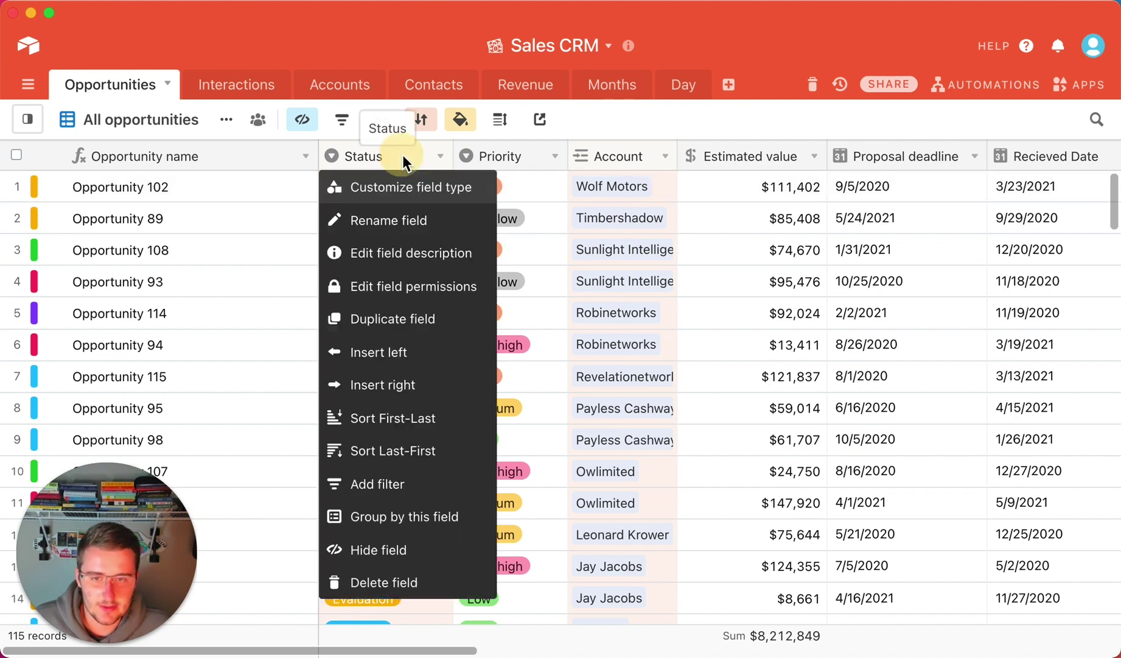
left_click(436, 533)
left_click(798, 298)
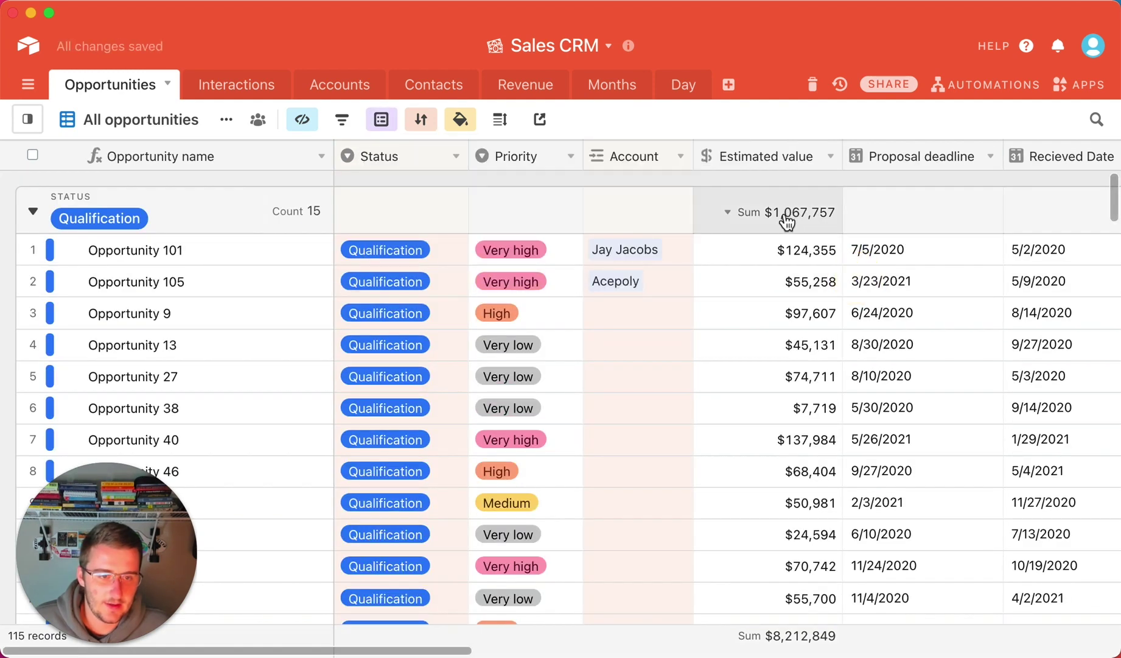
right_click(238, 203)
left_click(360, 289)
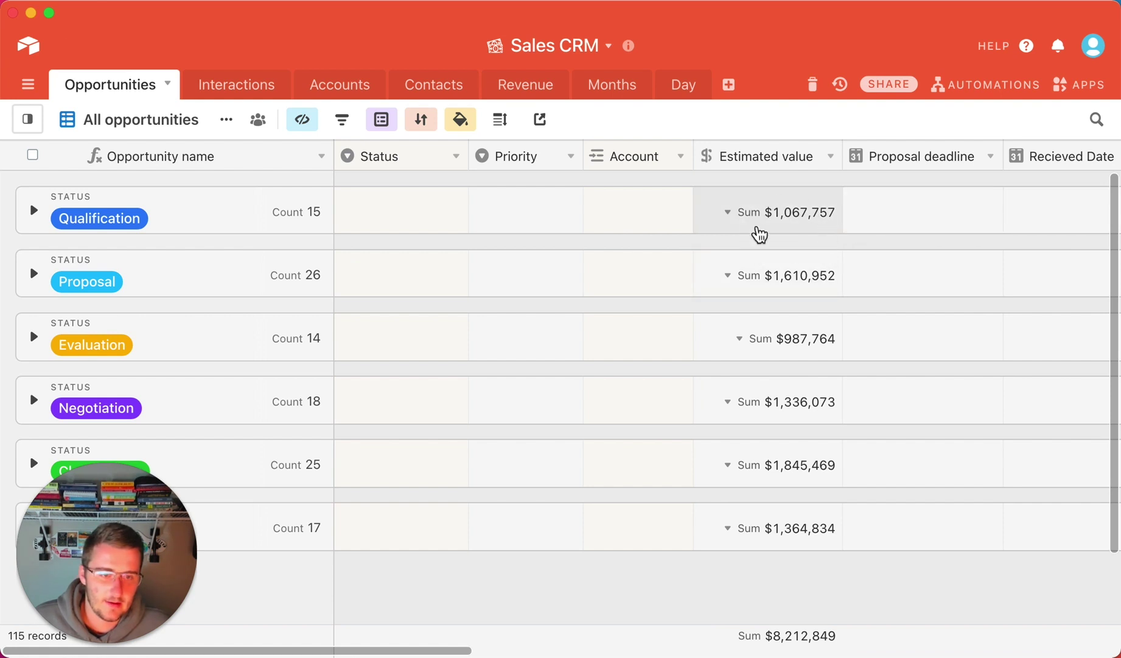
Step: Check the Estimated value summary of the Qualification group, then open the Months table
left_click(791, 218)
left_click(777, 213)
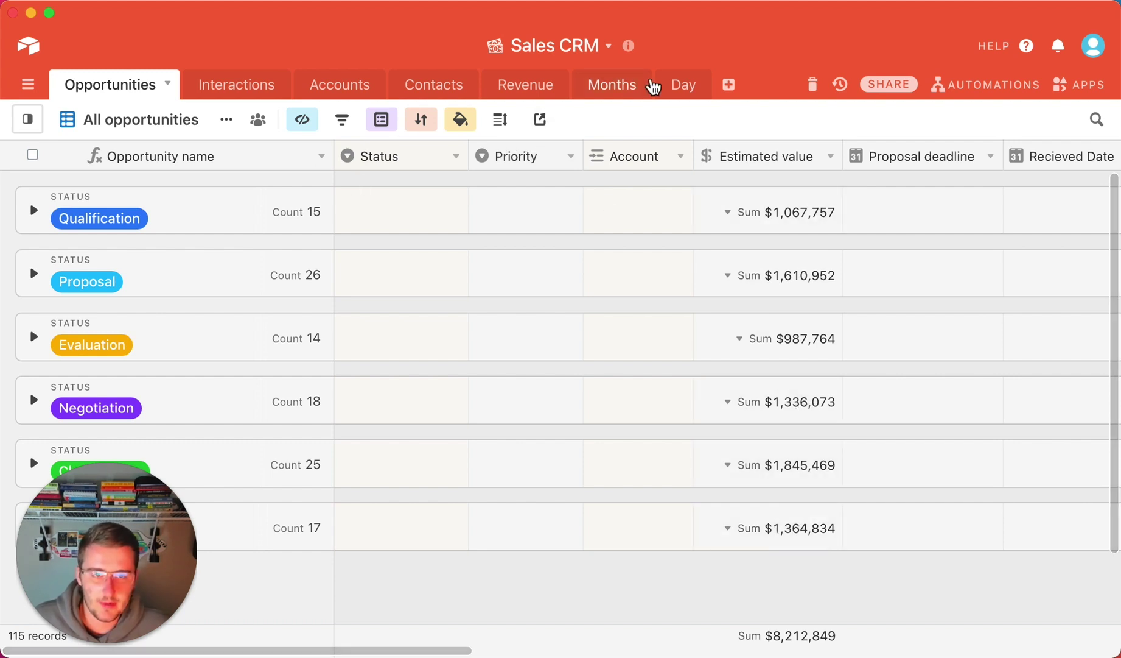
left_click(646, 84)
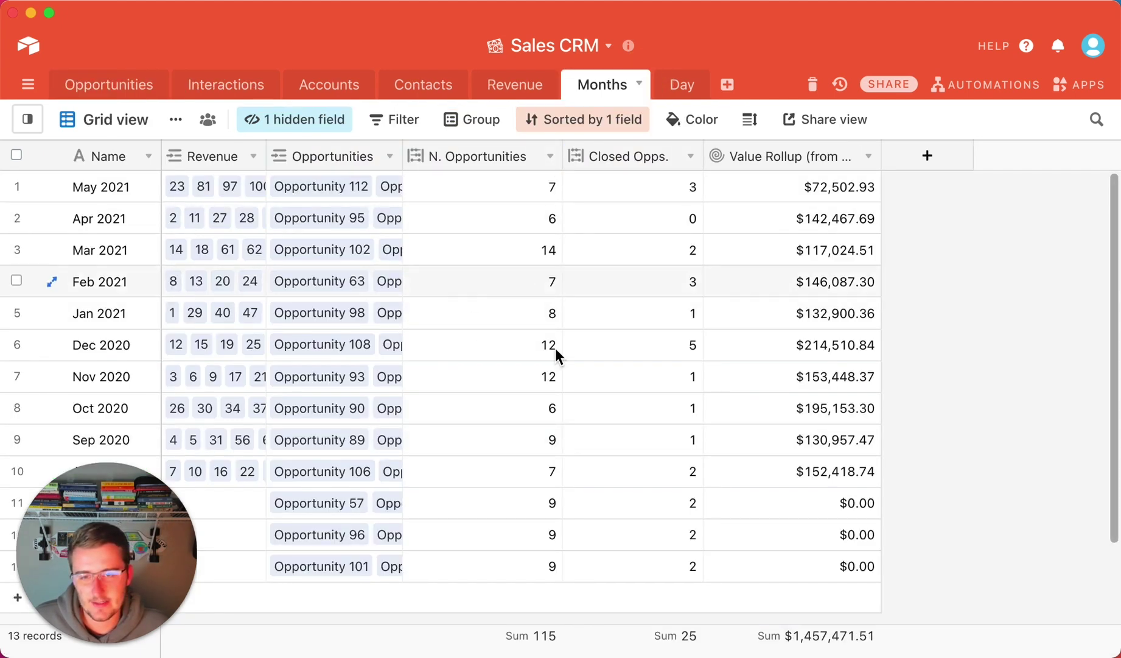